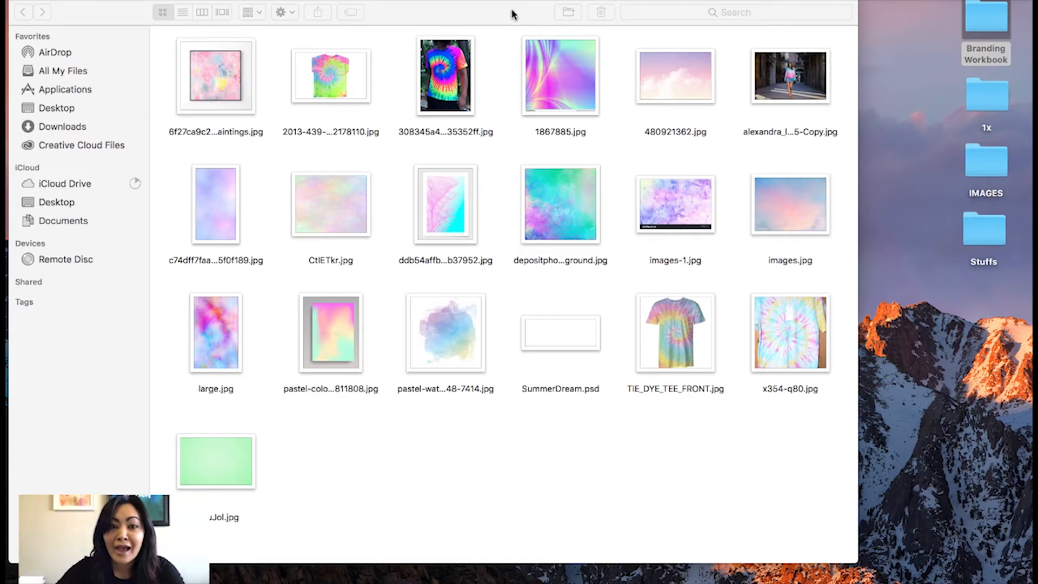
# Switch to Photoshop and create a new document 11 inches wide and 8.5 inches high at 300 pixels/inch.
pyautogui.moveTo(508, 15); pyautogui.dragTo(510, 7)
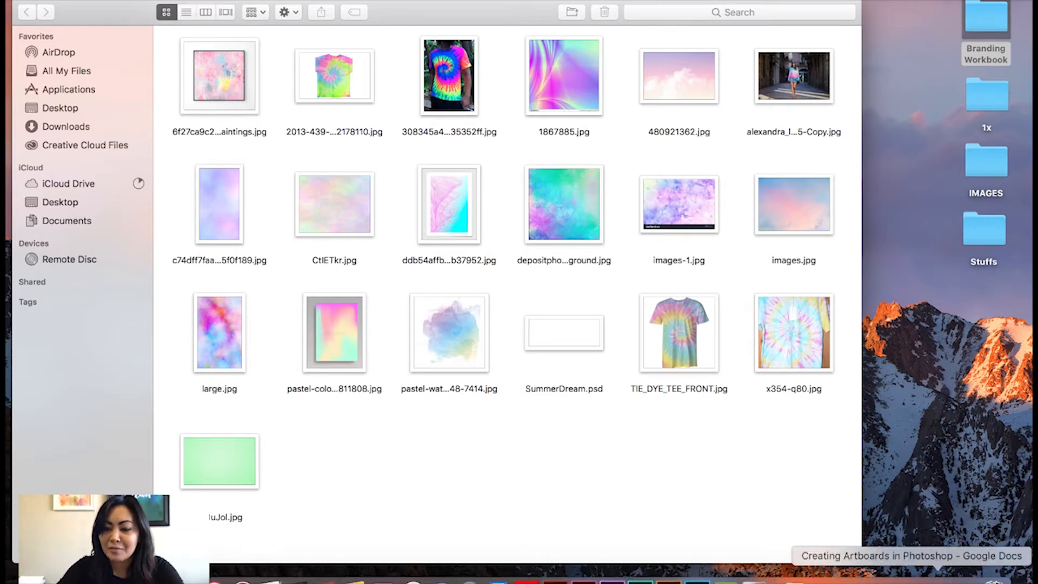
pyautogui.click(880, 582)
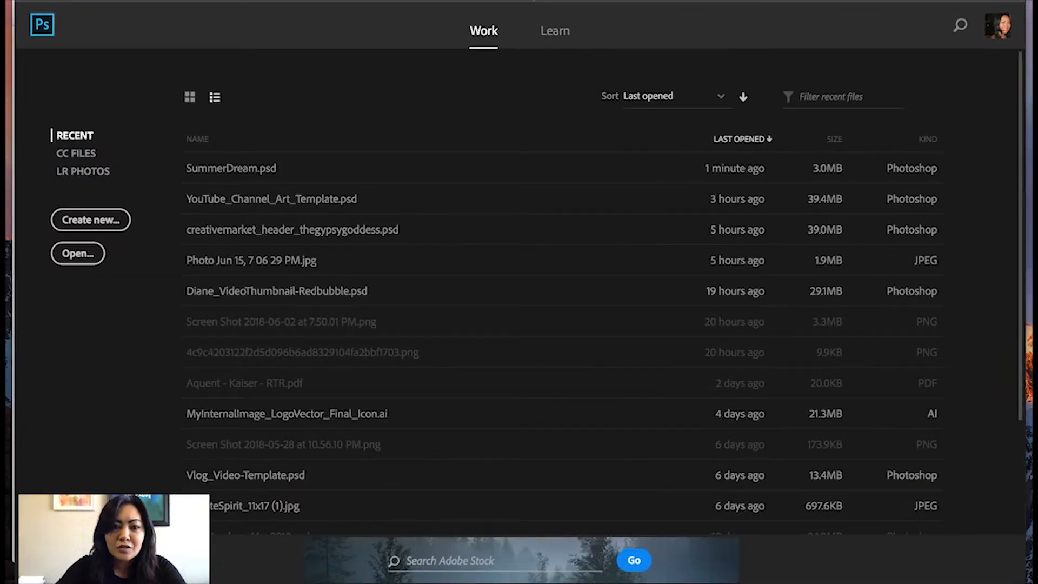
pyautogui.click(136, 1)
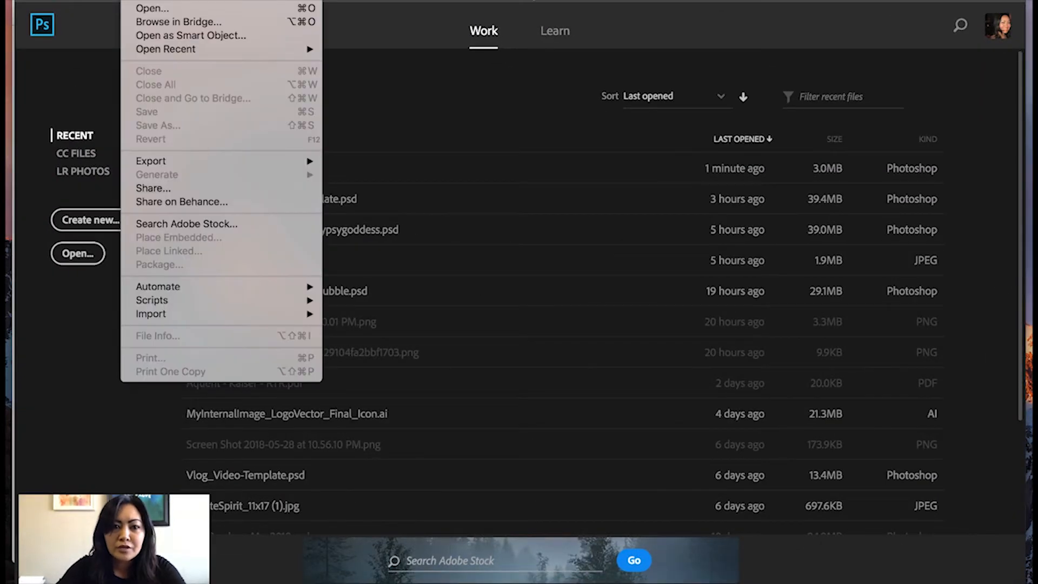
pyautogui.click(142, 0)
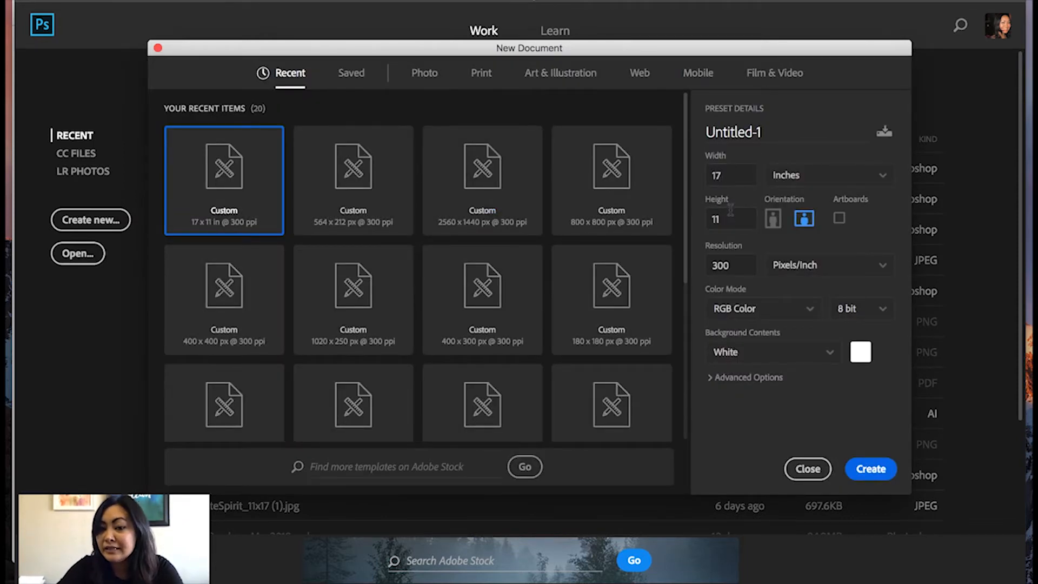
pyautogui.moveTo(728, 175); pyautogui.dragTo(709, 175)
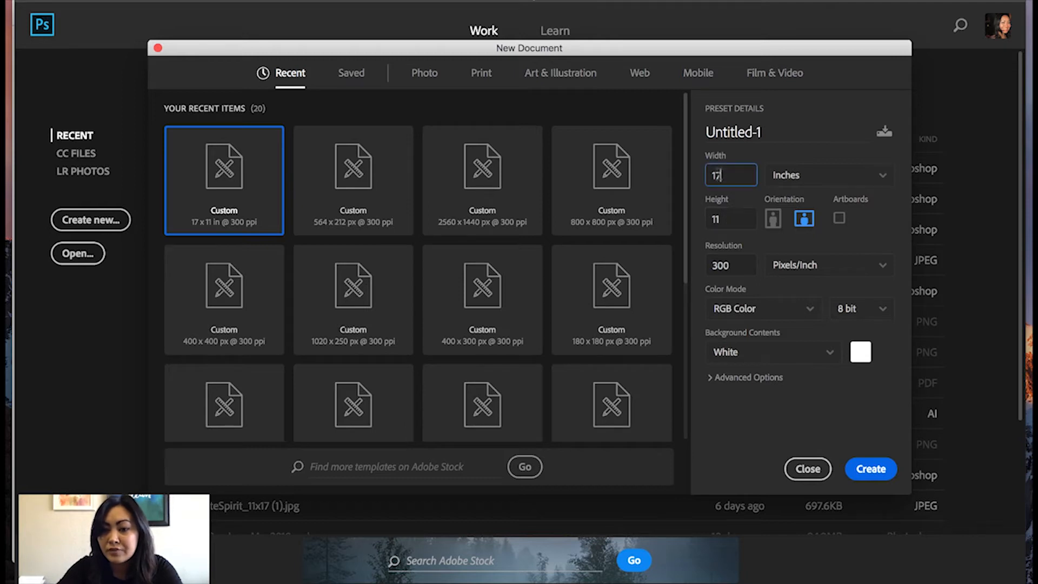
pyautogui.write('11')
pyautogui.press('Tab')
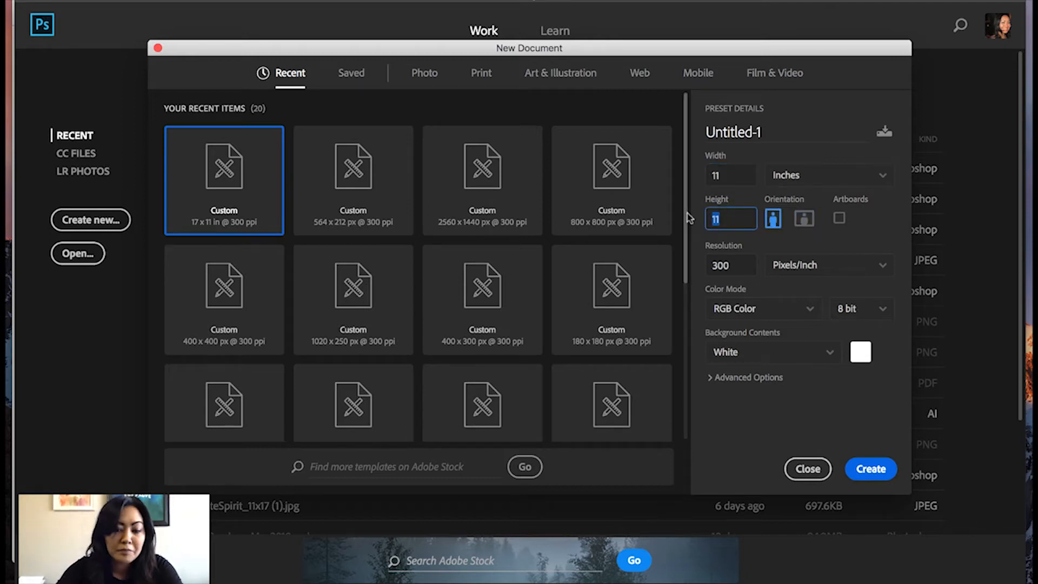
pyautogui.write('8.')
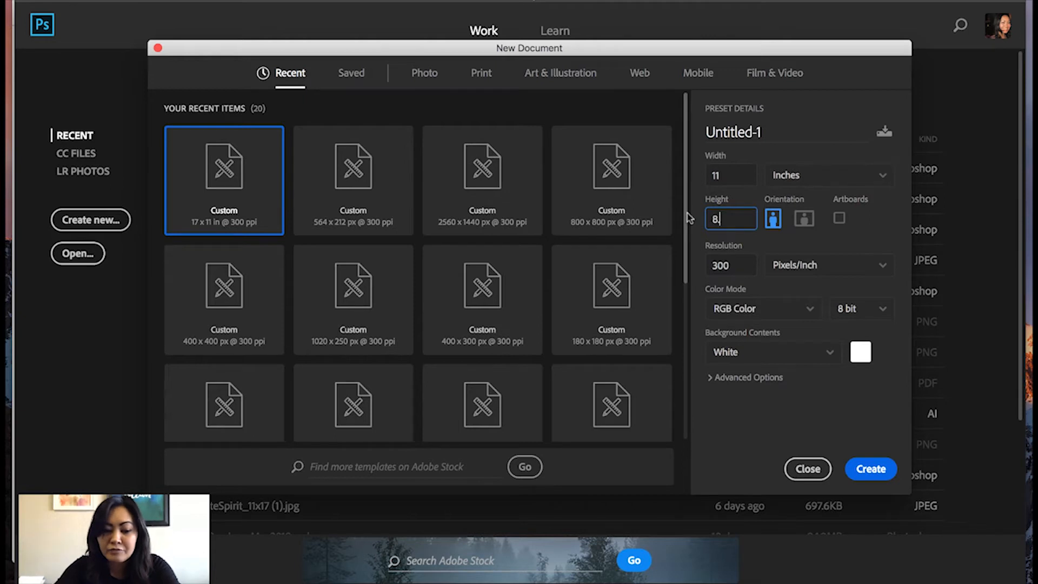
pyautogui.write('5')
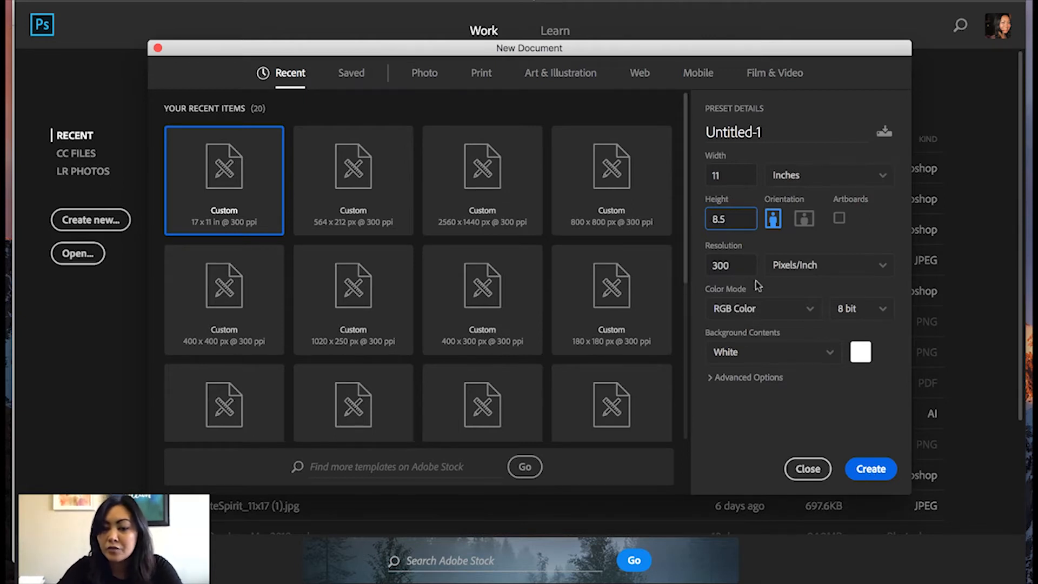
pyautogui.click(877, 470)
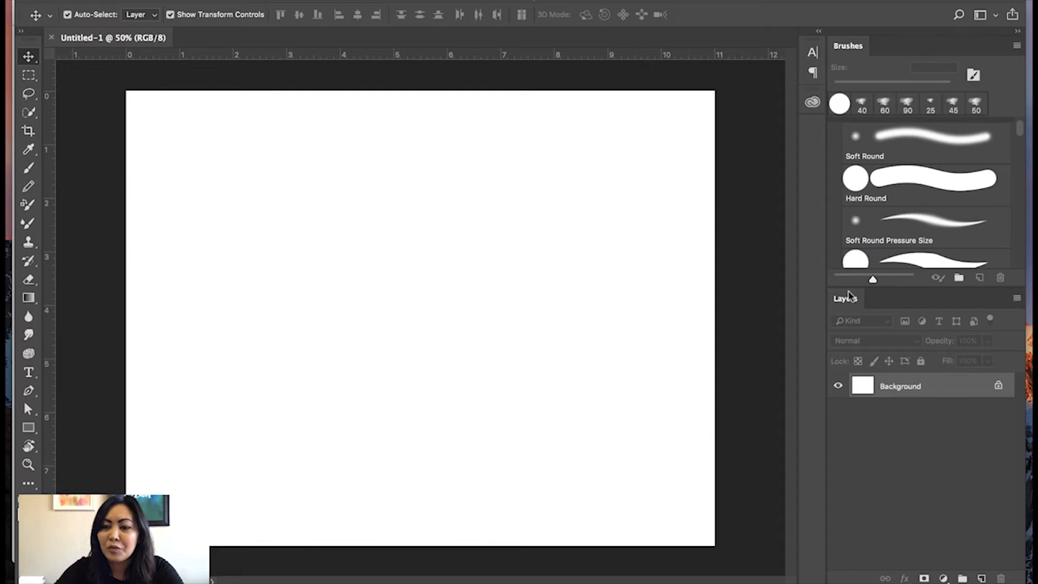
# Enlarge the Layers panel by shrinking the Brushes panel above it.
pyautogui.moveTo(848, 292); pyautogui.dragTo(848, 254)
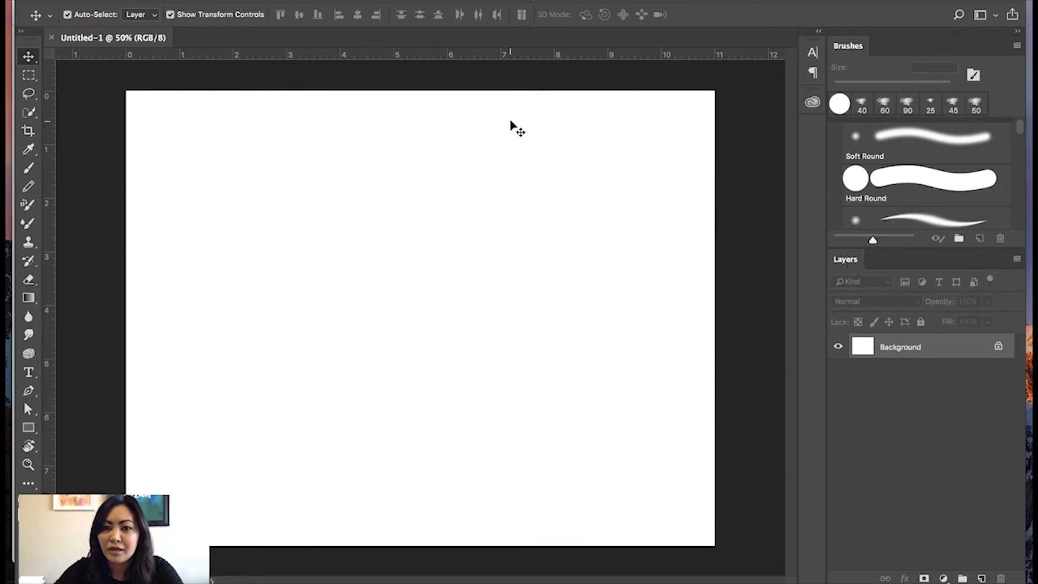
pyautogui.click(455, 0)
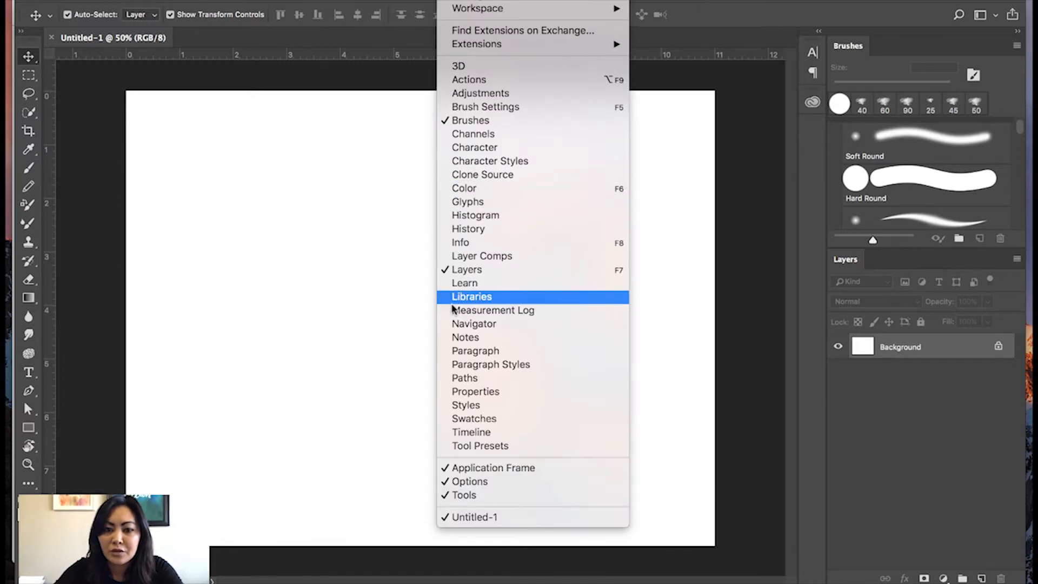
pyautogui.click(720, 295)
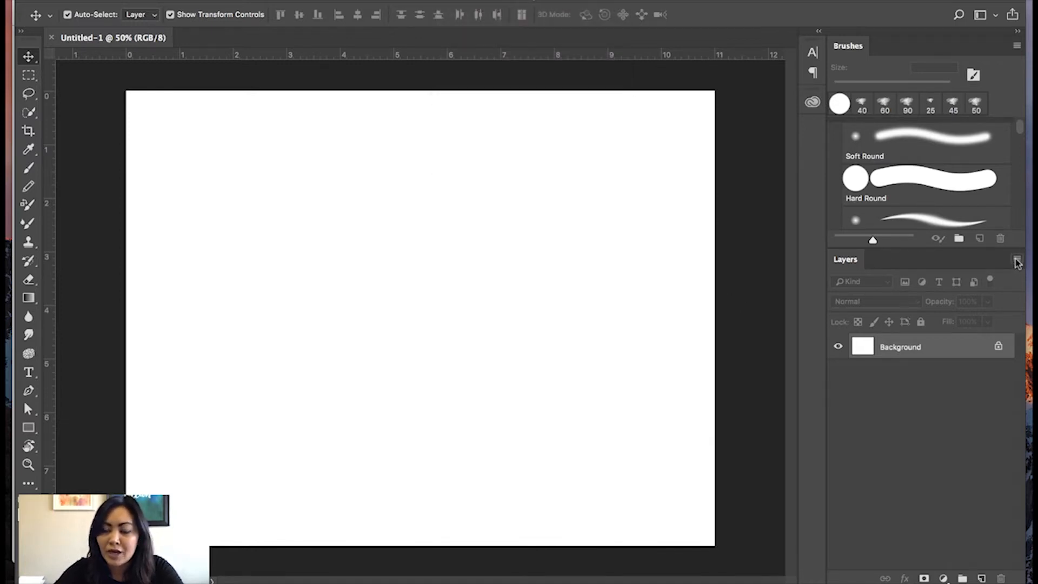
# Add a new artboard using the Android 1080p preset and the default name Artboard 1.
pyautogui.click(1017, 262)
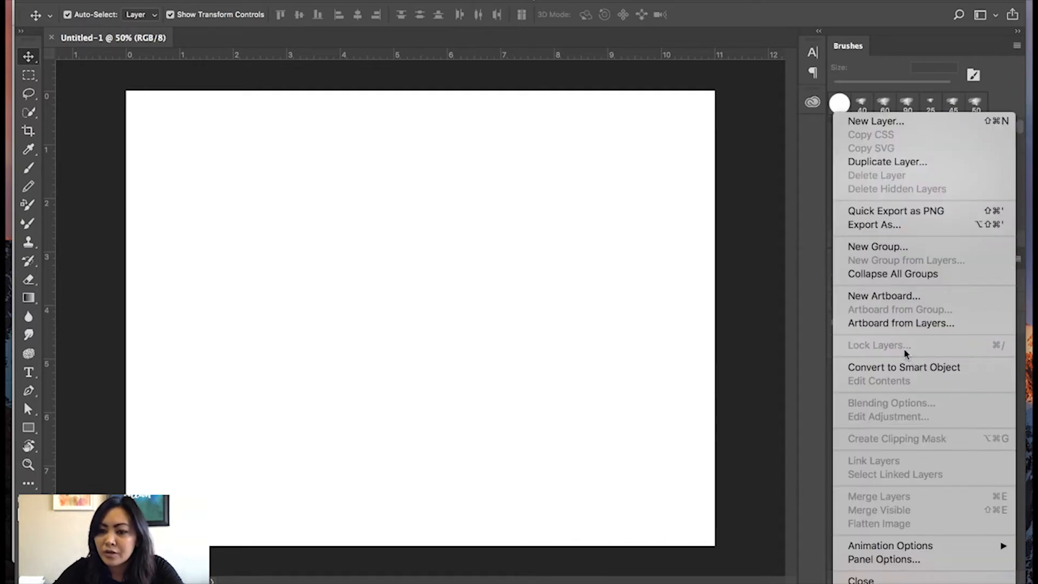
pyautogui.click(867, 297)
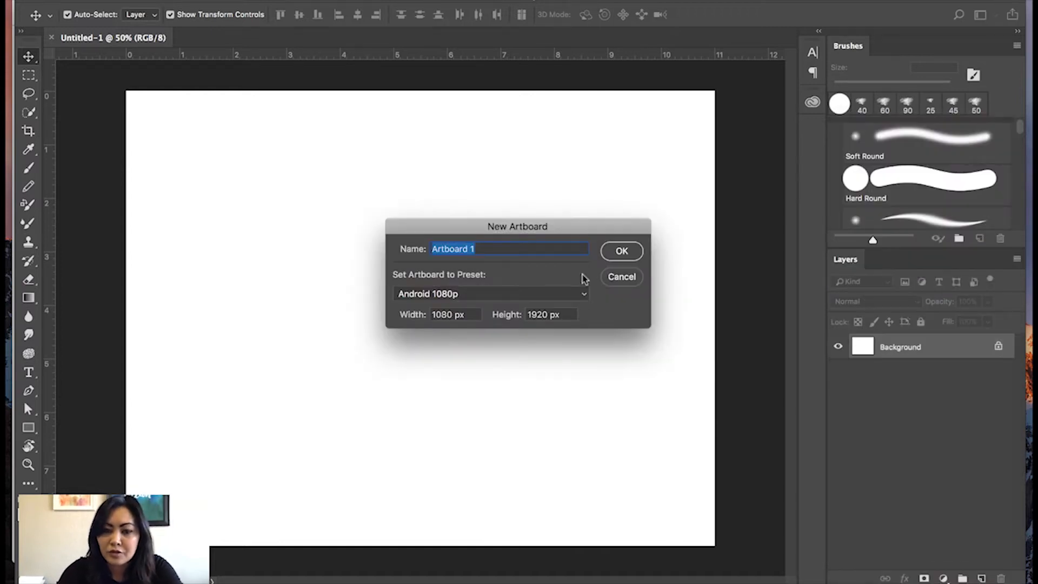
pyautogui.press('Return')
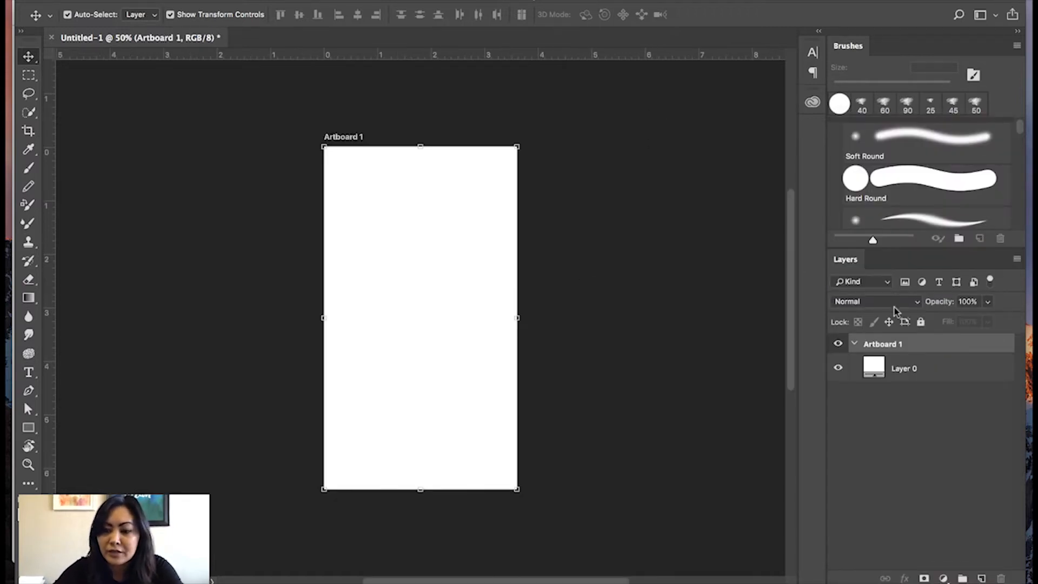
# Stretch Artboard 1 by its edges to about 11 inches wide and 8.5 inches high.
pyautogui.hscroll(-5, 569, 292)
pyautogui.hscroll(8, 569, 292)
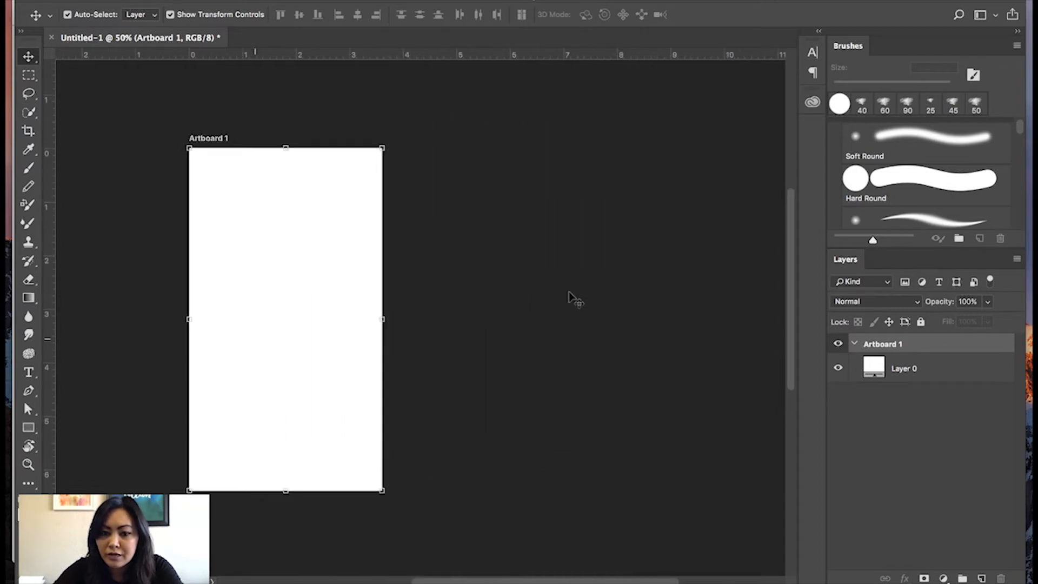
pyautogui.hscroll(-3, 573, 297)
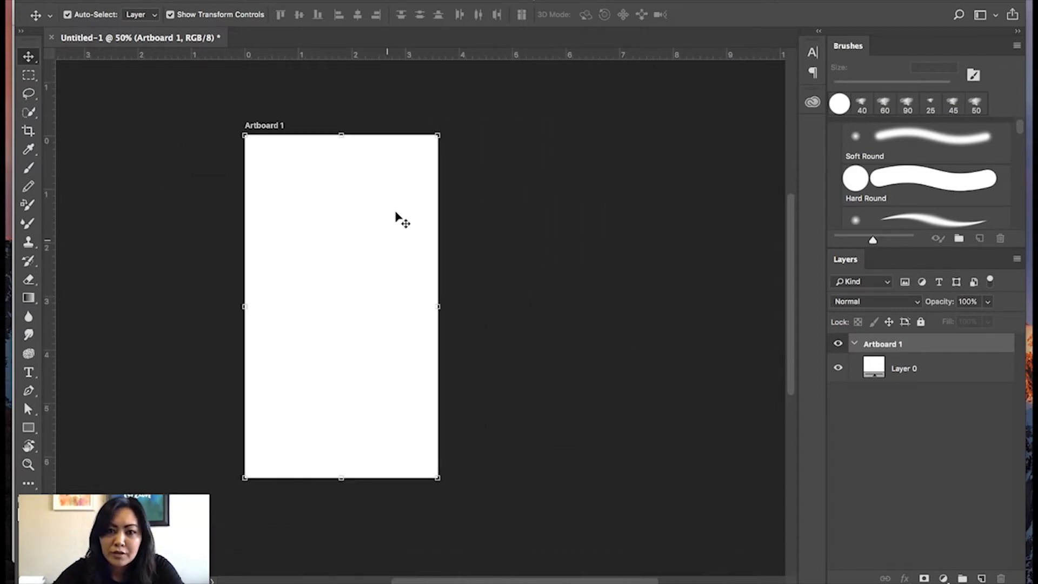
pyautogui.moveTo(438, 307); pyautogui.dragTo(782, 258)
pyautogui.scroll(-3, 507, 475)
pyautogui.hscroll(3, 507, 475)
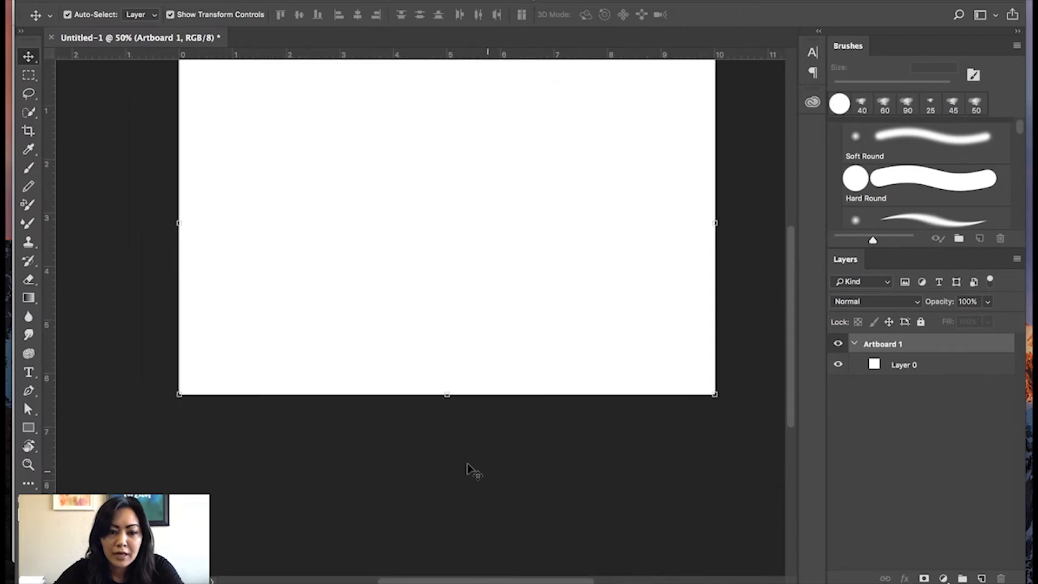
pyautogui.moveTo(445, 395); pyautogui.dragTo(440, 502)
pyautogui.scroll(3, 504, 244)
pyautogui.hscroll(2, 504, 245)
pyautogui.scroll(-3, 502, 245)
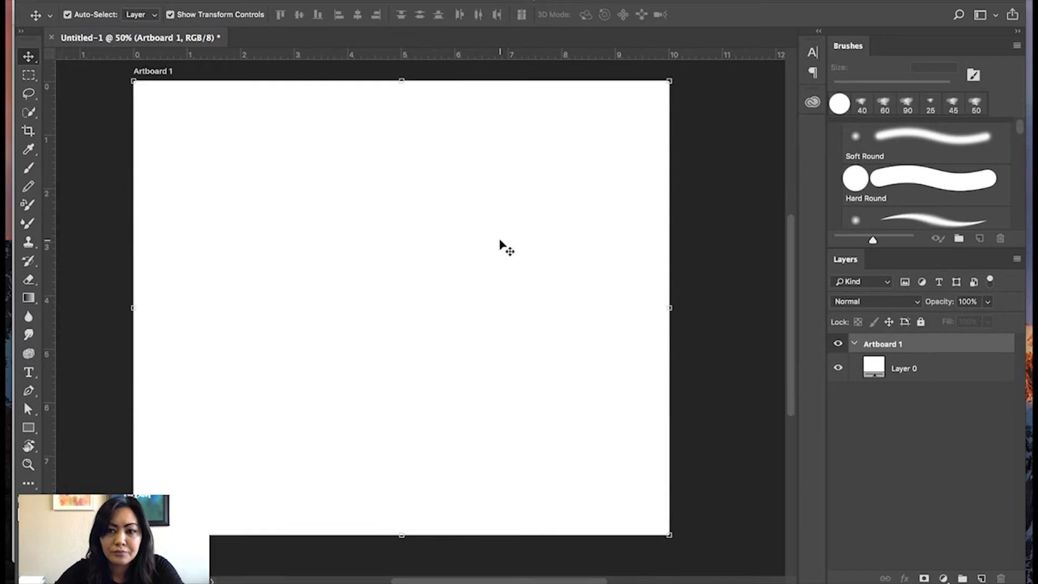
pyautogui.moveTo(669, 306); pyautogui.dragTo(724, 303)
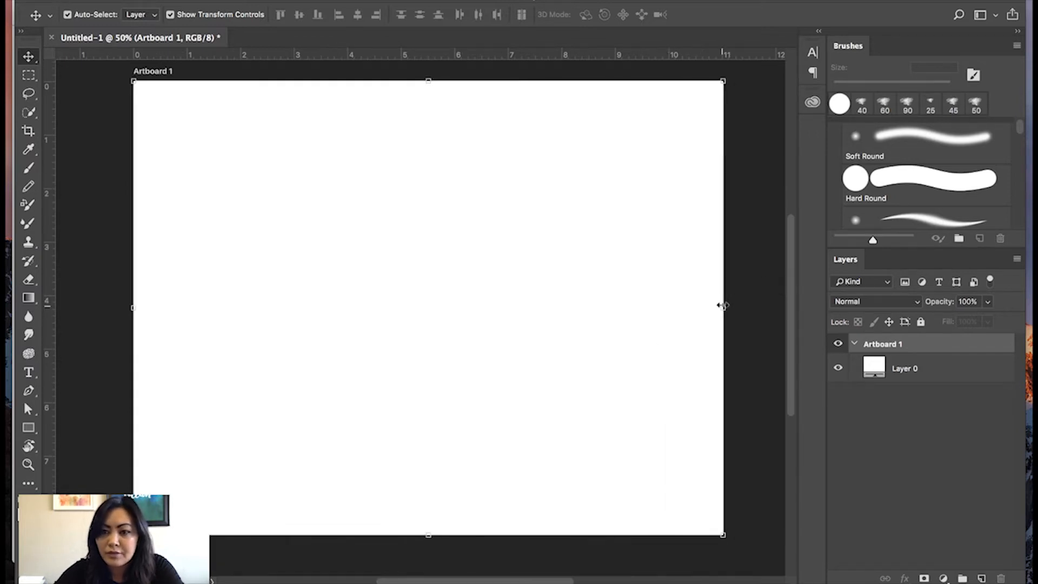
# Add two empty layers above Layer 0 inside Artboard 1.
pyautogui.click(612, 422)
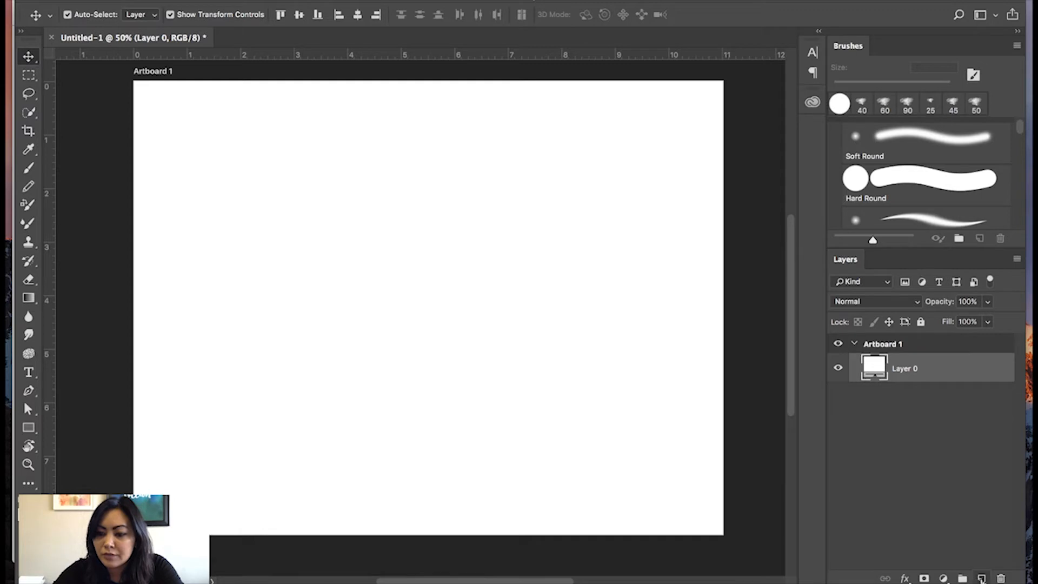
pyautogui.click(981, 578)
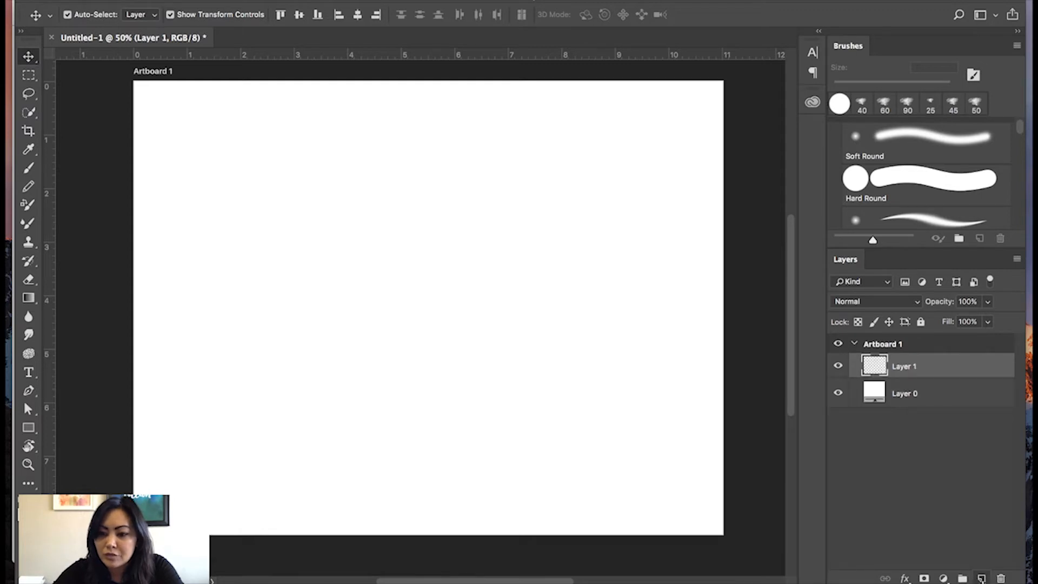
pyautogui.click(981, 578)
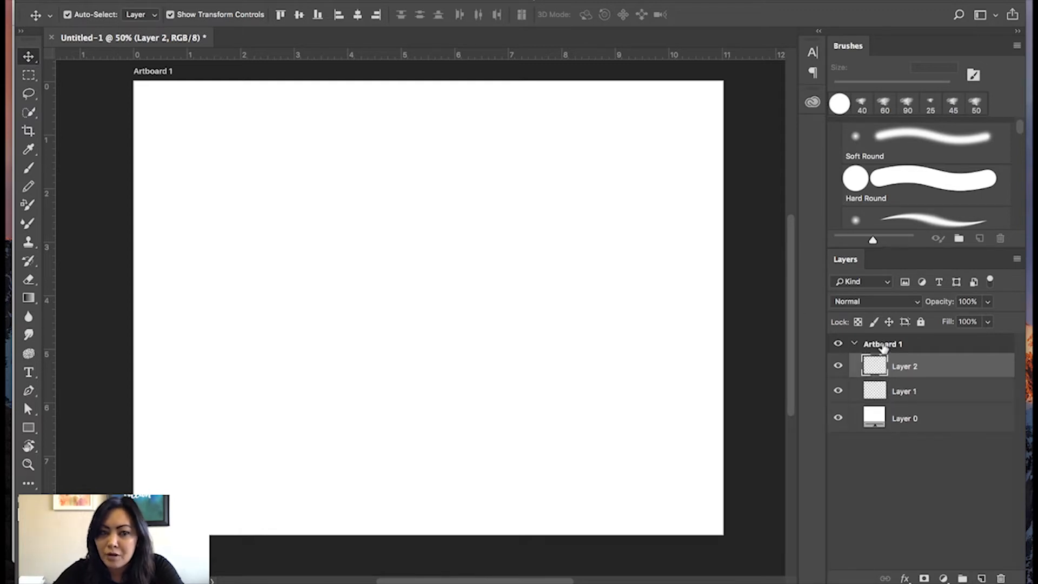
# Rename Artboard 1 as "Inspiration Mood board 1".
pyautogui.doubleClick(882, 344)
pyautogui.write('Inspir')
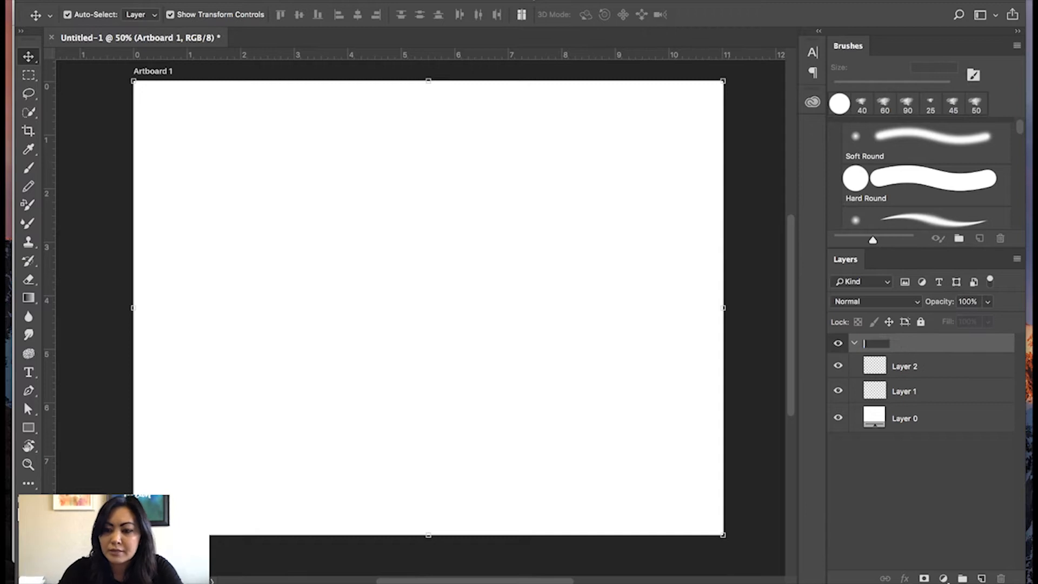
pyautogui.write('ation Mode')
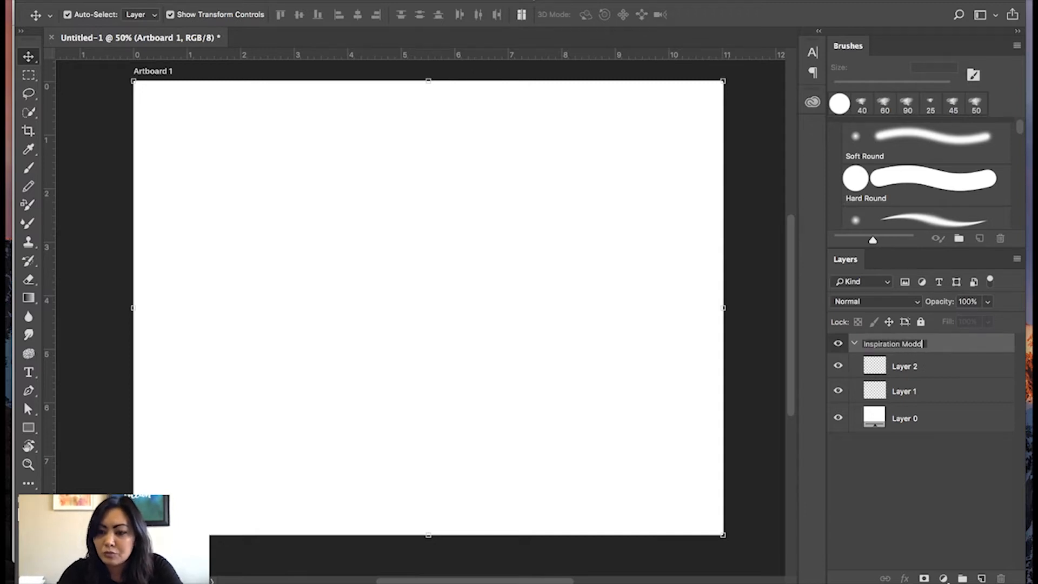
pyautogui.write(' board 1')
pyautogui.press('Return')
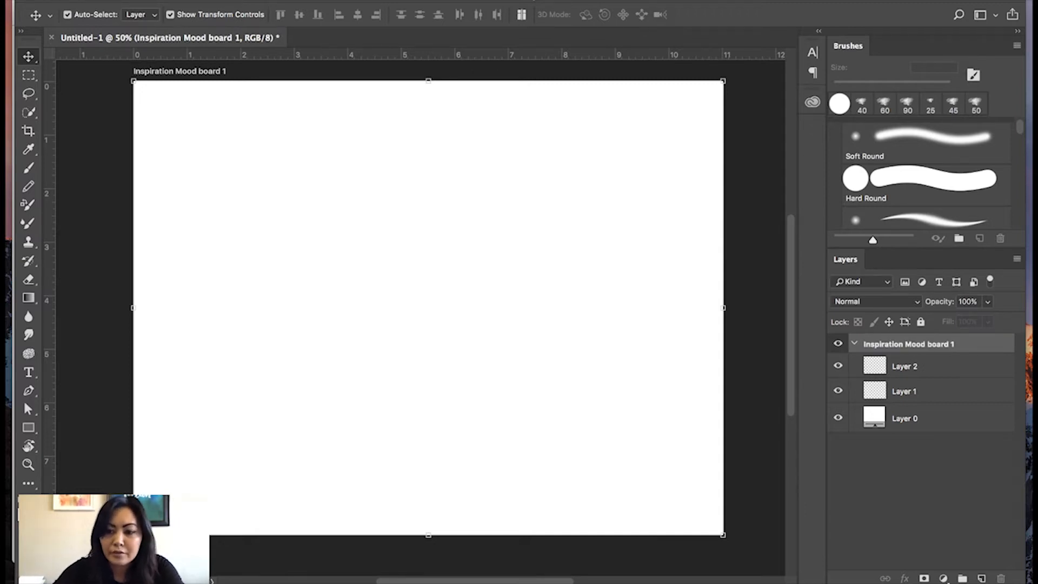
# Duplicate the artboard within the same document under the name "Inspiration Mood board 2".
pyautogui.rightClick(879, 347)
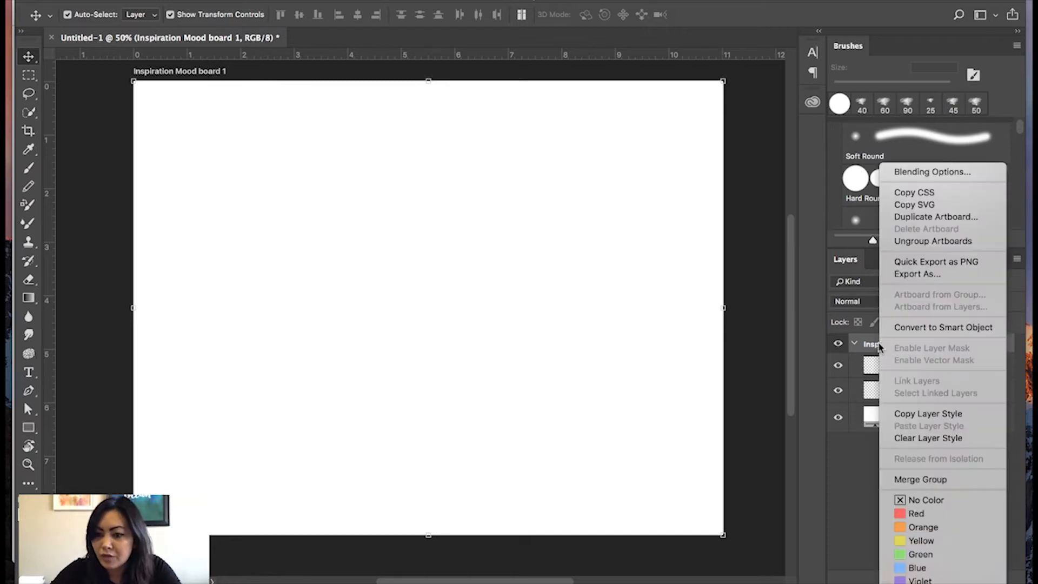
pyautogui.click(915, 217)
pyautogui.press('BackSpace')
pyautogui.press('BackSpace')
pyautogui.press('BackSpace')
pyautogui.press('BackSpace')
pyautogui.press('BackSpace')
pyautogui.press('BackSpace')
pyautogui.write('2')
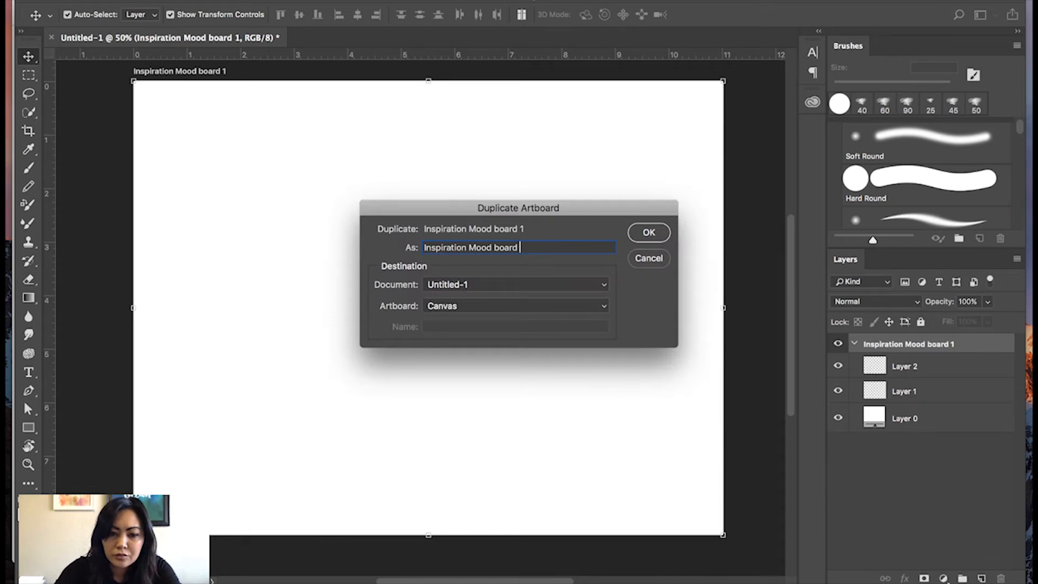
pyautogui.press('Return')
pyautogui.click(713, 246)
pyautogui.hscroll(-10, 486, 292)
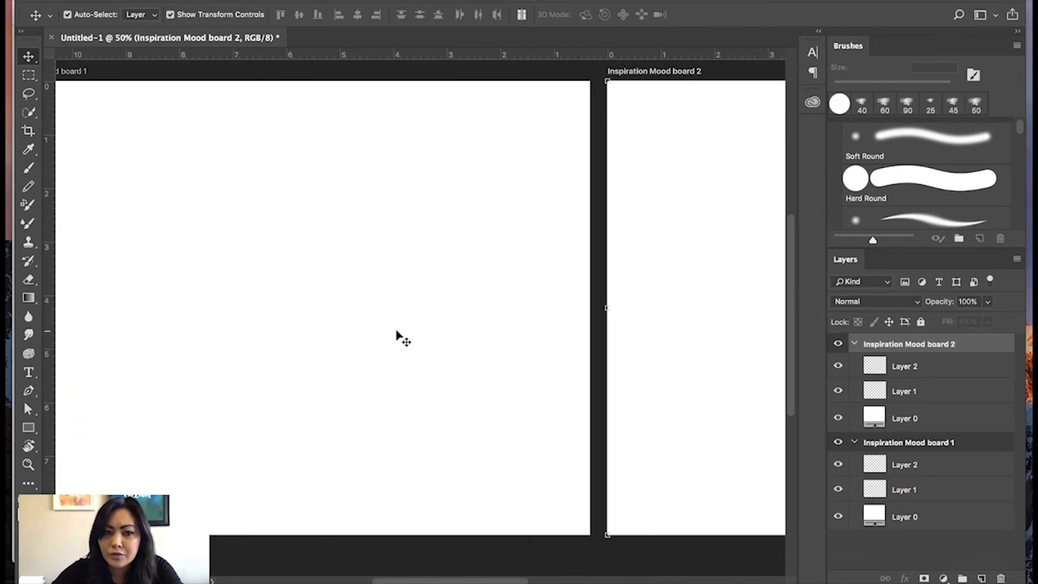
# Lock Layer 0 in both mood board artboards and select Layer 2 in Inspiration Mood board 1.
pyautogui.click(393, 337)
pyautogui.press('super+minus')
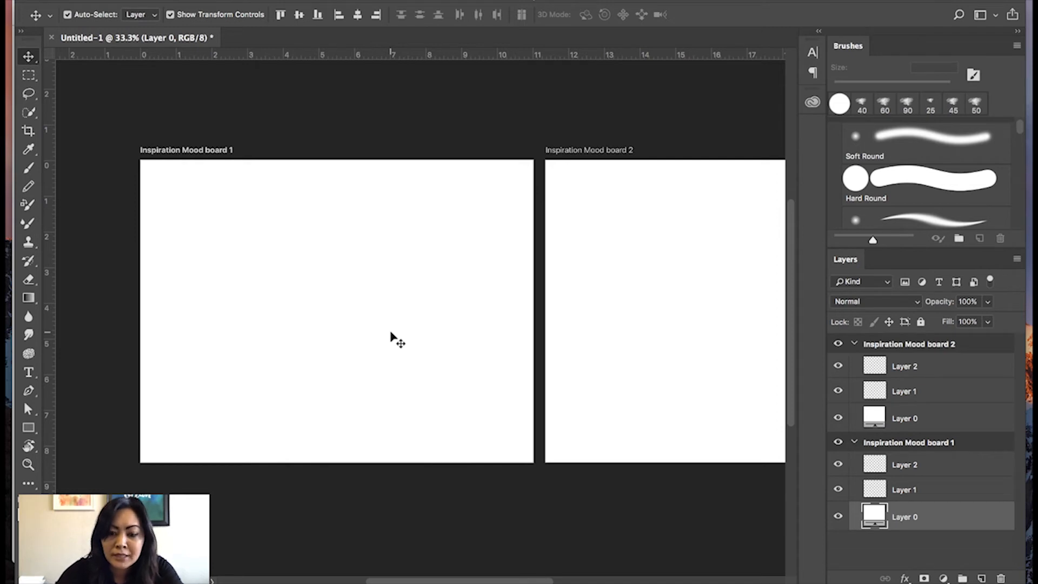
pyautogui.press('super+plus')
pyautogui.press('super+minus')
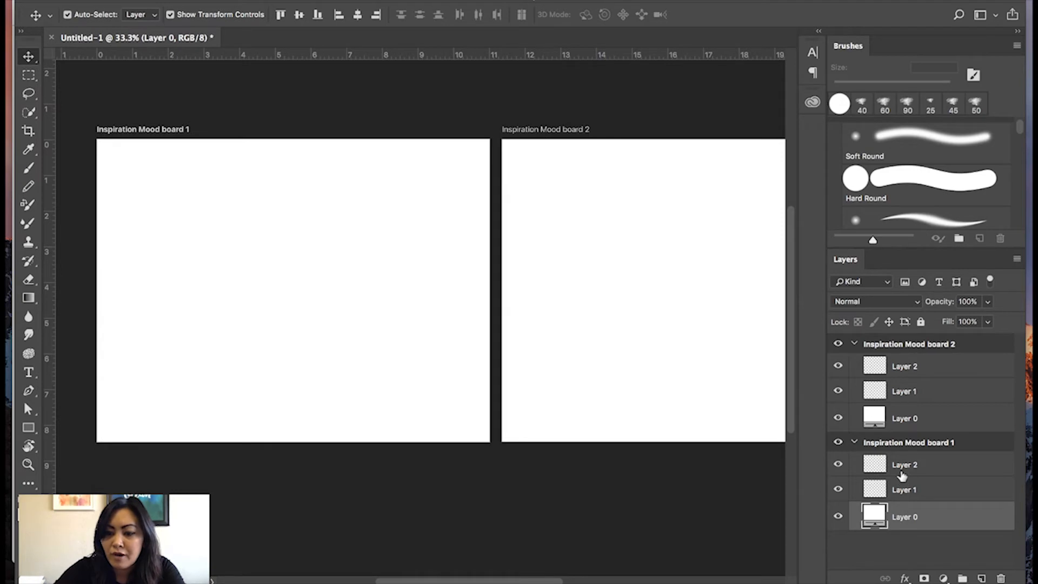
pyautogui.click(901, 465)
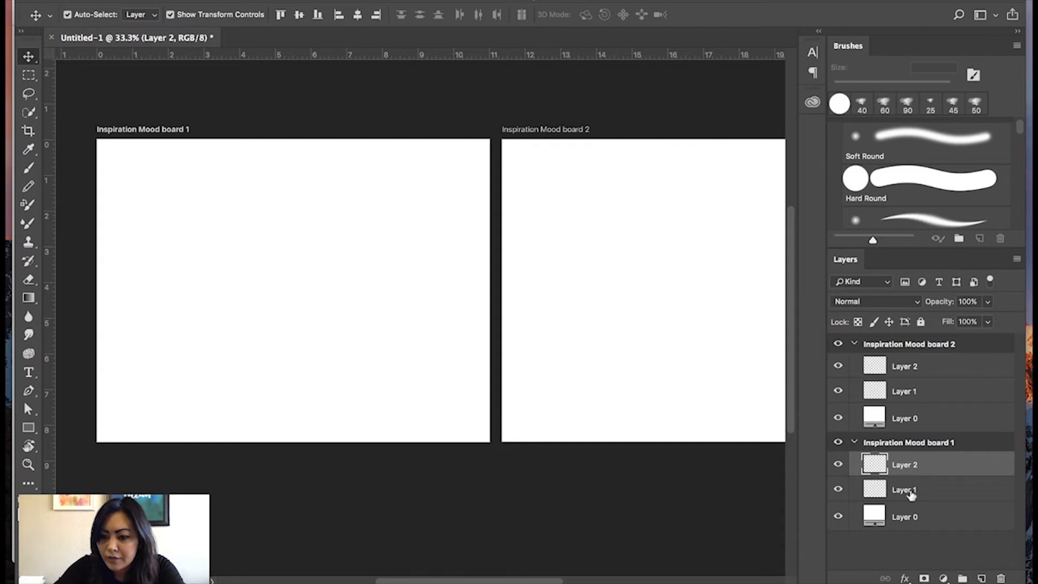
pyautogui.click(890, 518)
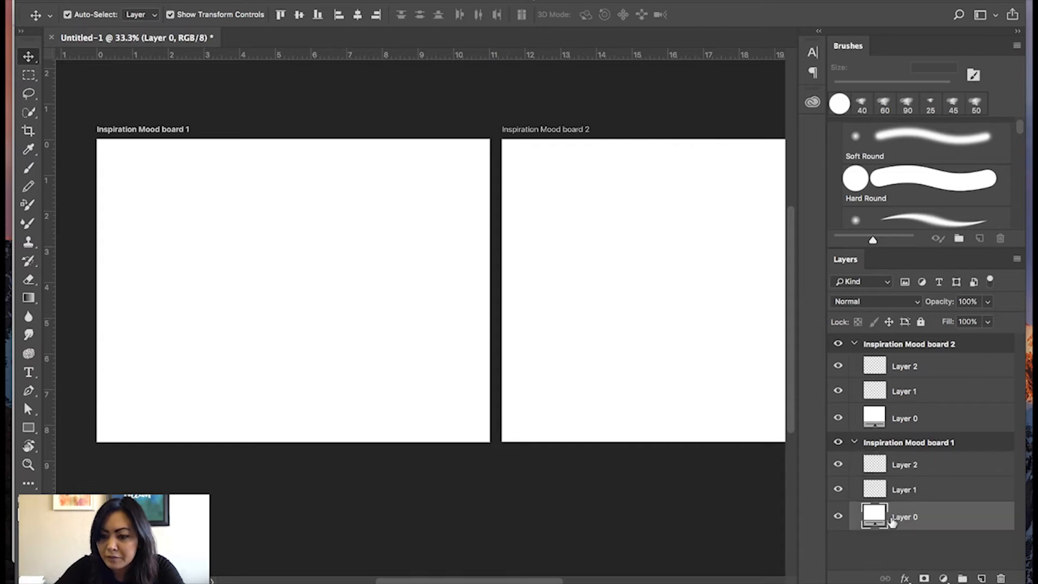
pyautogui.click(920, 321)
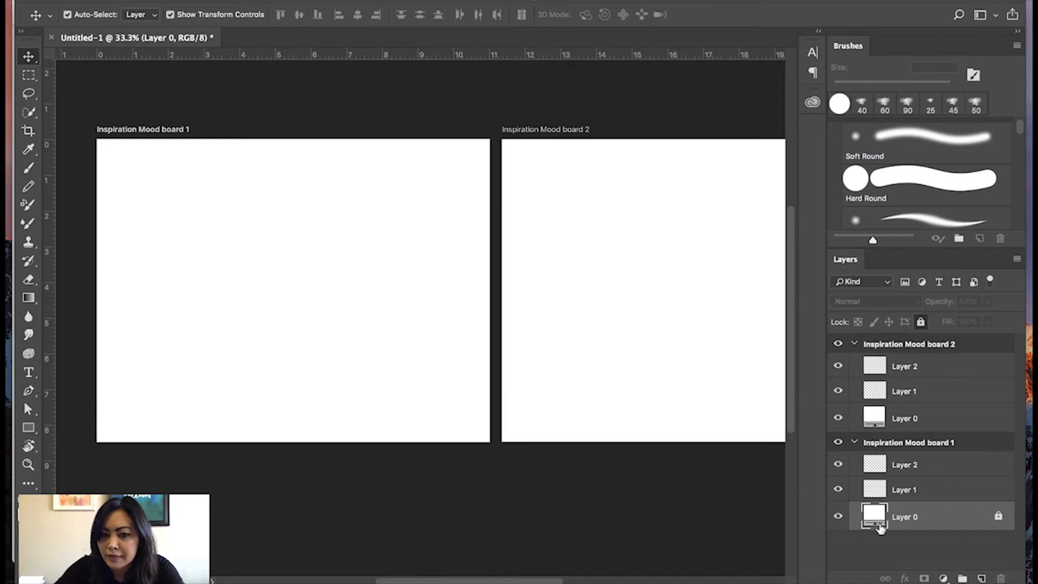
pyautogui.click(897, 418)
pyautogui.click(920, 322)
pyautogui.click(913, 468)
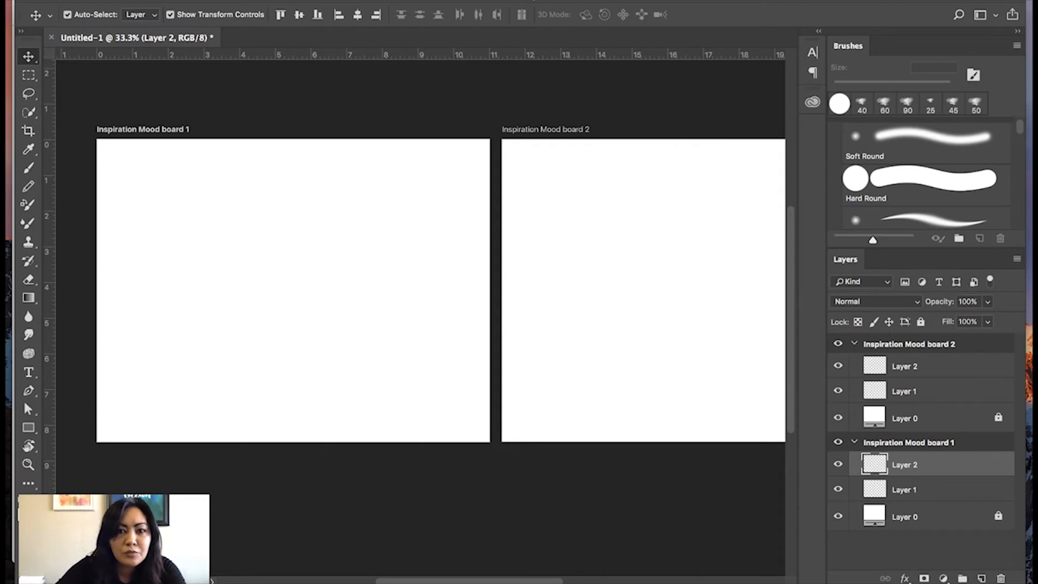
# Save the document to the Desktop in Photoshop format as InspirationMoodBoard.psd with layers kept.
pyautogui.click(134, 1)
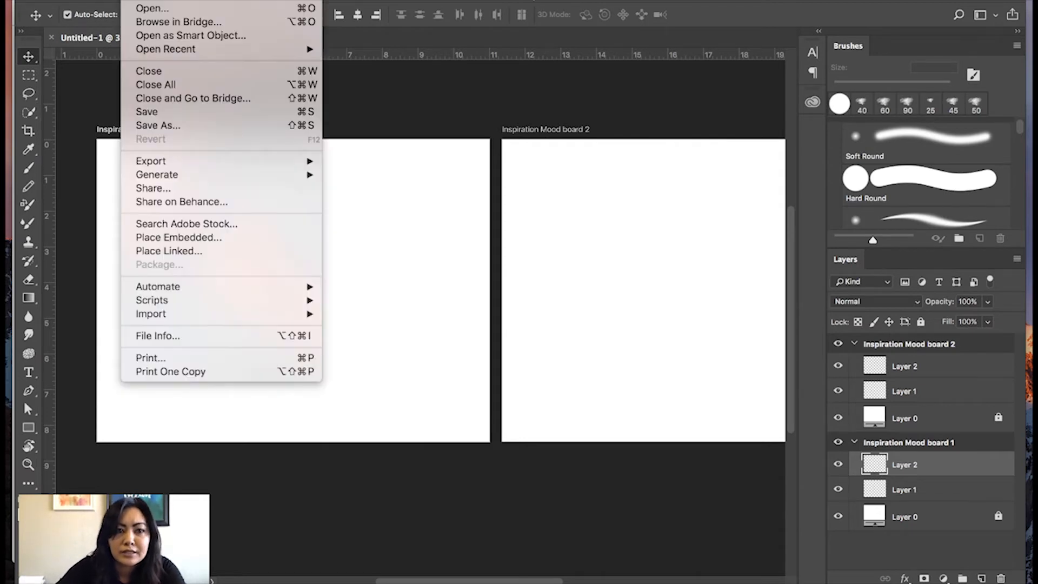
pyautogui.click(149, 127)
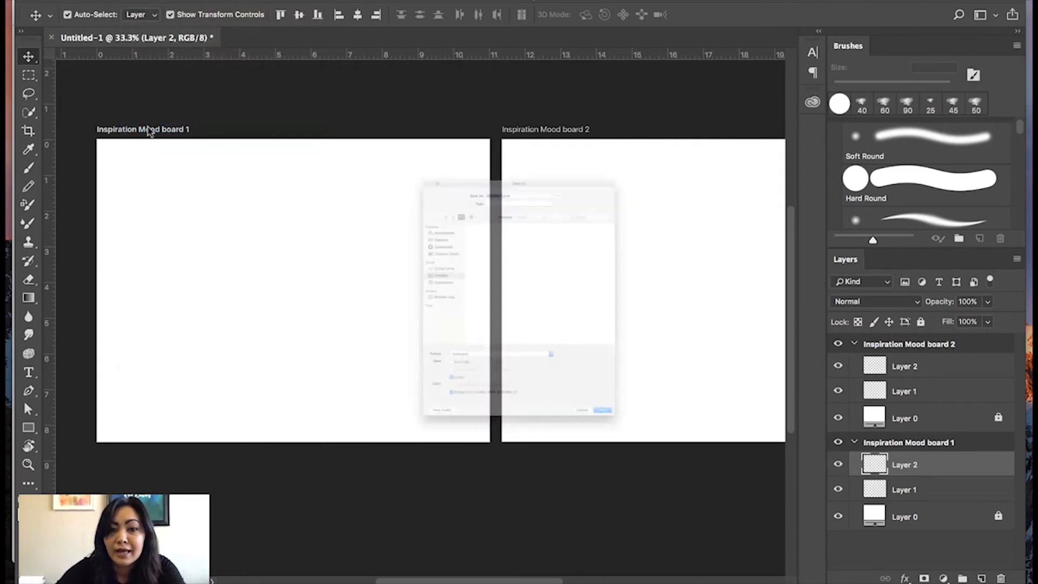
pyautogui.write('InspirationMoodBoard.psd')
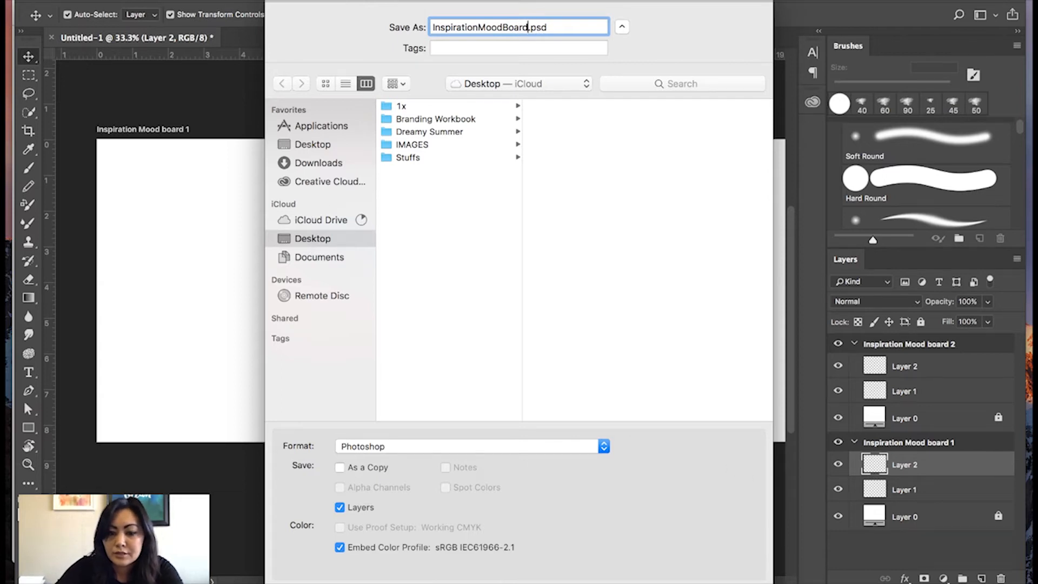
pyautogui.click(743, 583)
pyautogui.click(696, 218)
# Arrange the document window and the image folder window so images can be carried over into Inspiration Mood board 1.
pyautogui.moveTo(269, 0); pyautogui.dragTo(539, 2)
pyautogui.click(214, 87)
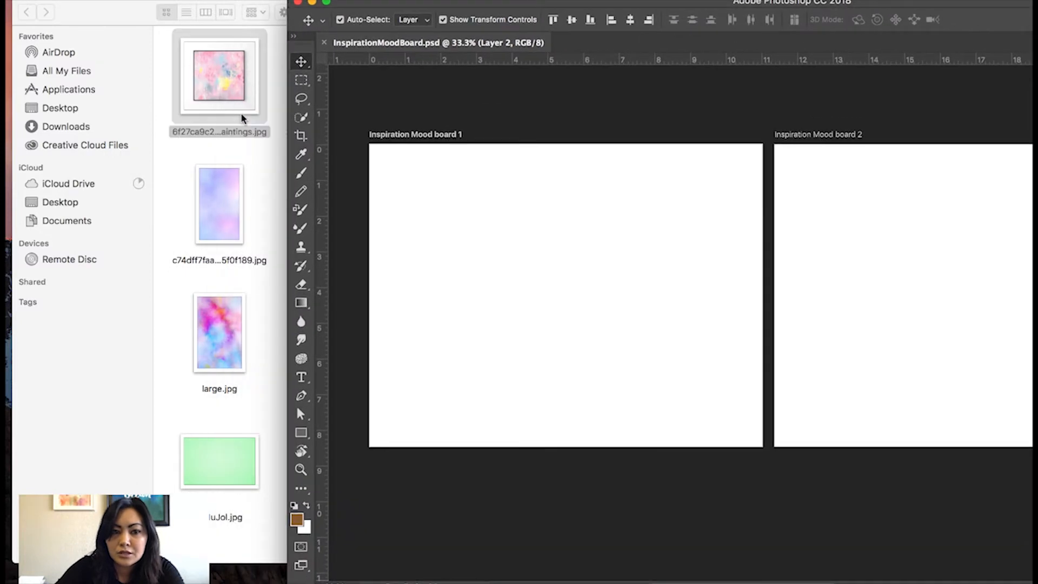
pyautogui.moveTo(96, 2); pyautogui.dragTo(7, 2)
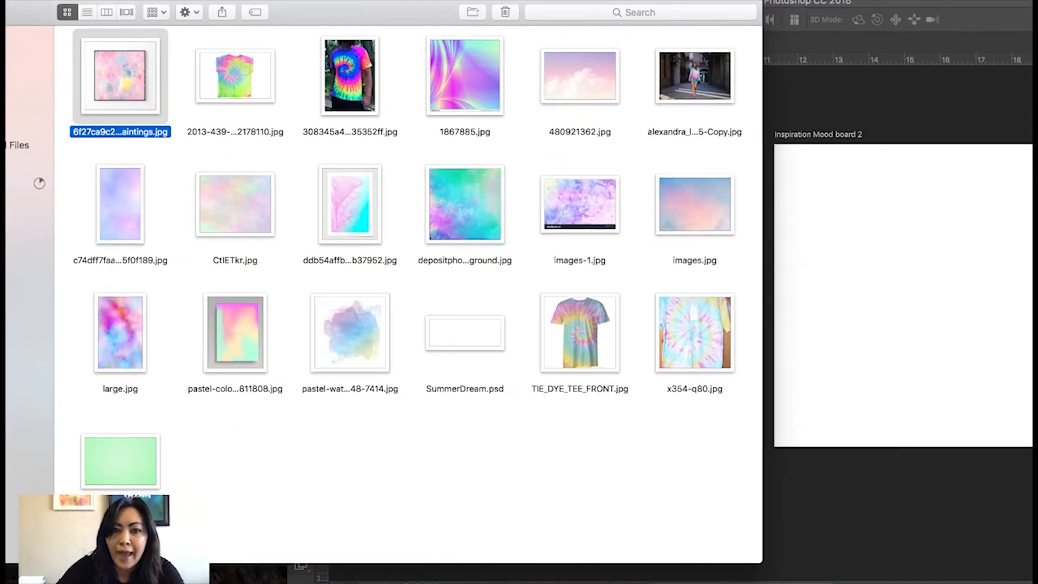
pyautogui.moveTo(438, 1)
pyautogui.mouseDown()
pyautogui.moveTo(497, 1)
pyautogui.moveTo(422, 2)
pyautogui.mouseUp()
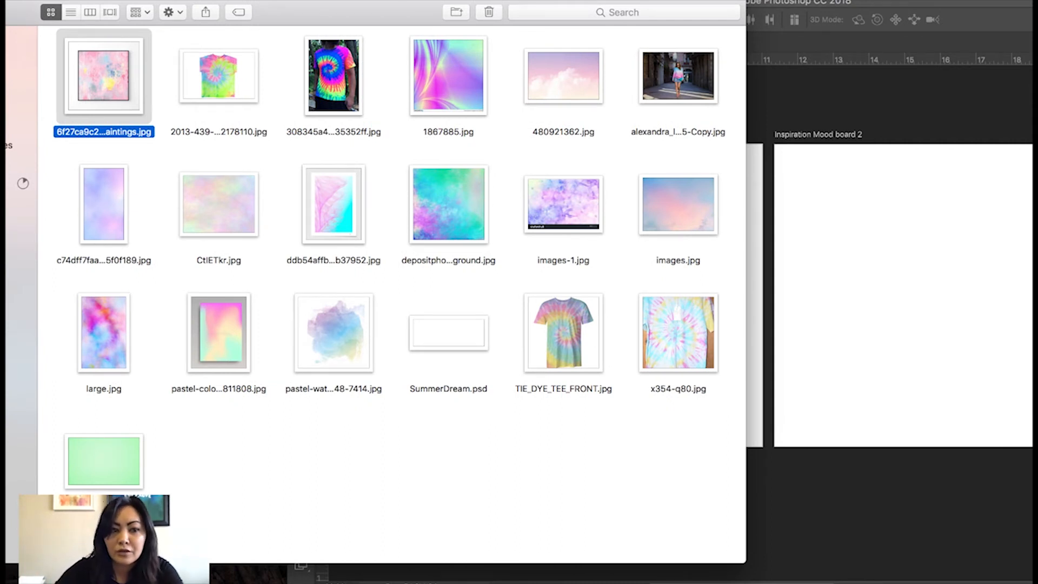
pyautogui.hscroll(-5, 807, 177)
pyautogui.scroll(-2, 807, 178)
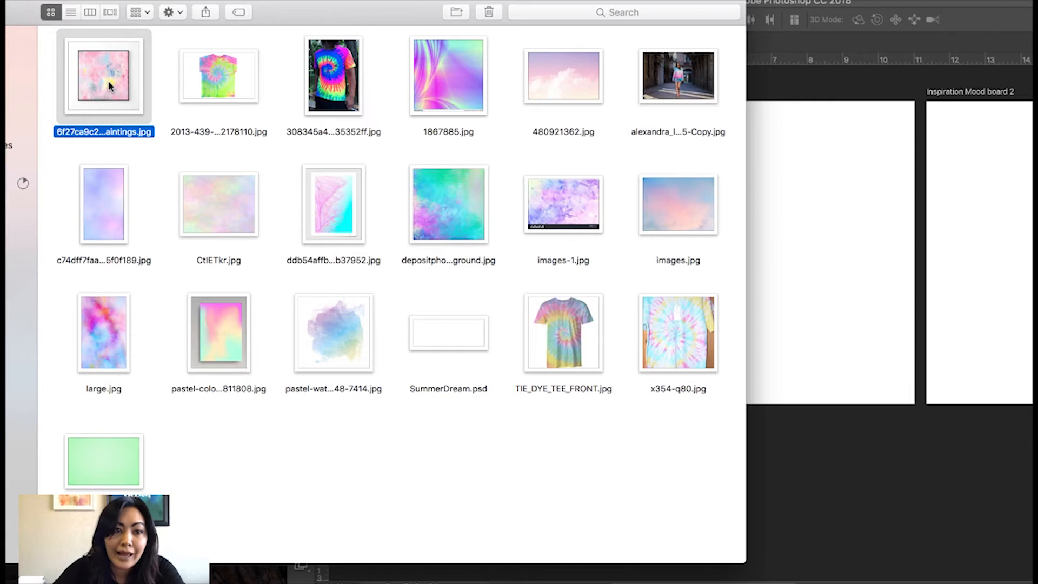
# Place the framed pink abstract painting on Inspiration Mood board 1, scaled to about 37% near its upper-left corner.
pyautogui.moveTo(109, 85); pyautogui.dragTo(811, 168)
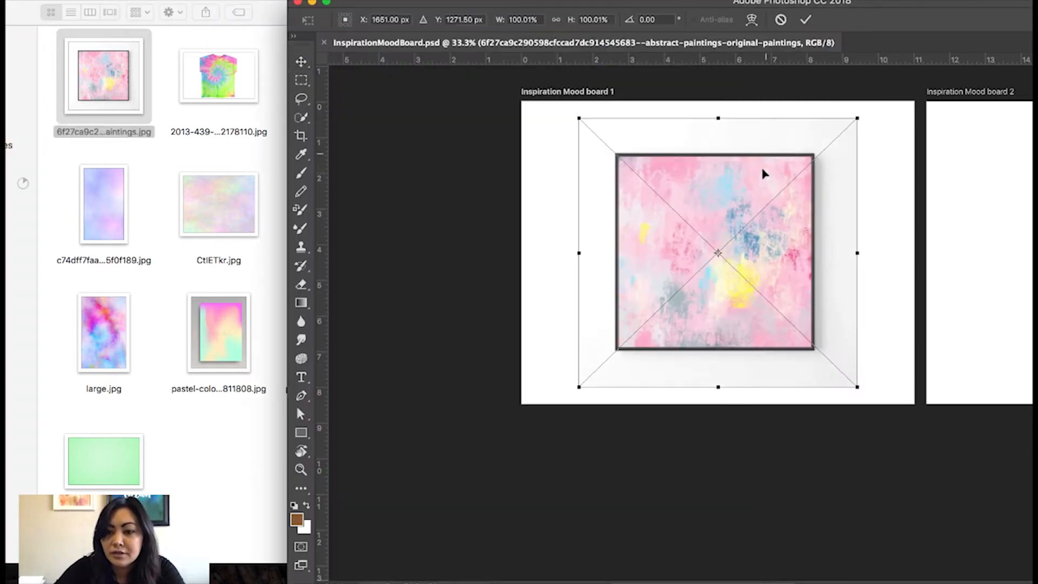
pyautogui.moveTo(857, 385); pyautogui.dragTo(671, 225)
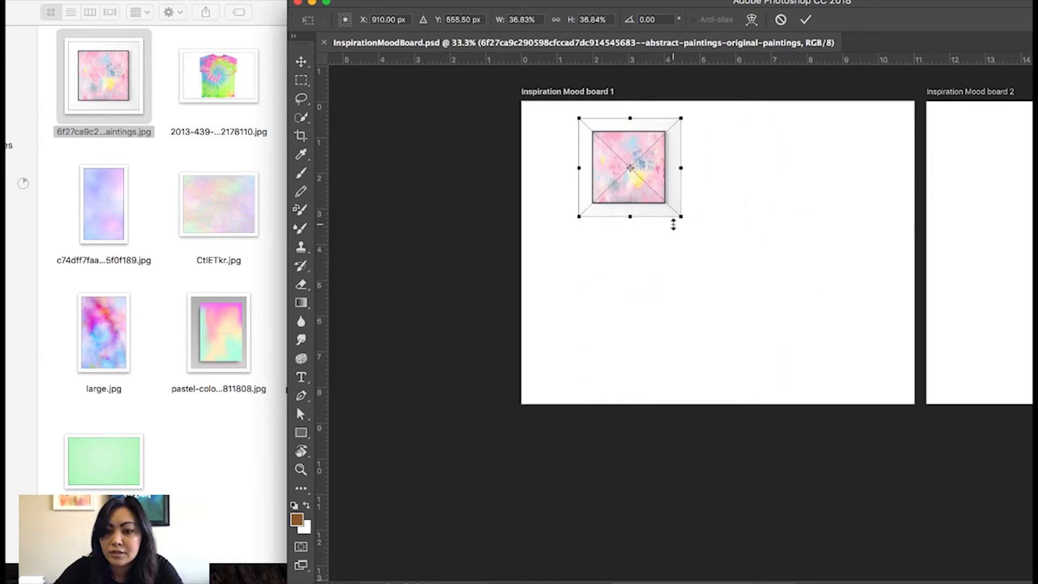
pyautogui.moveTo(659, 167); pyautogui.dragTo(619, 163)
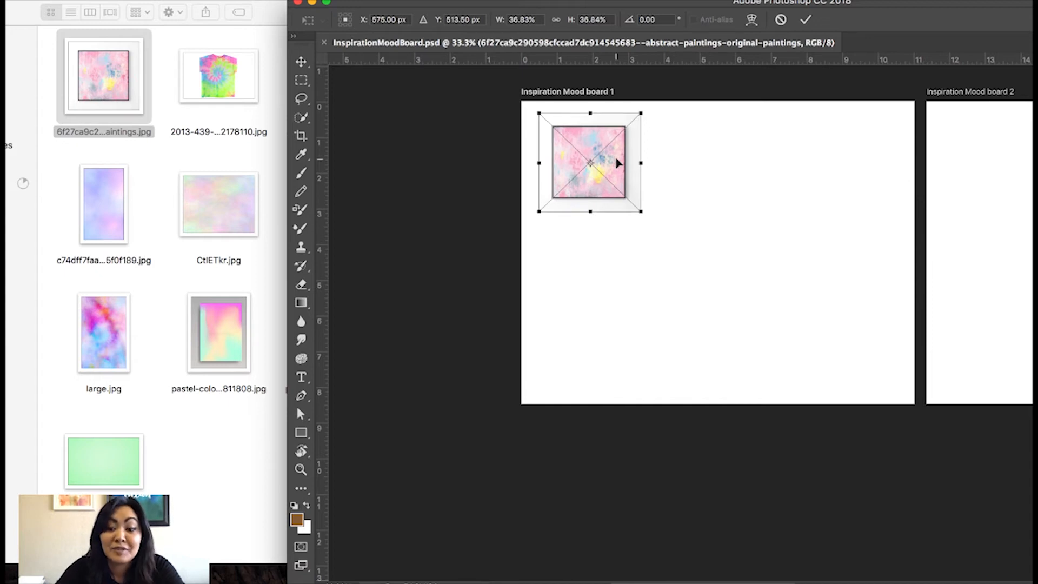
pyautogui.press('Return')
# Arrange the other inspiration images from the folder on Inspiration Mood board 1 and enlarge the document window again.
pyautogui.click(132, 270)
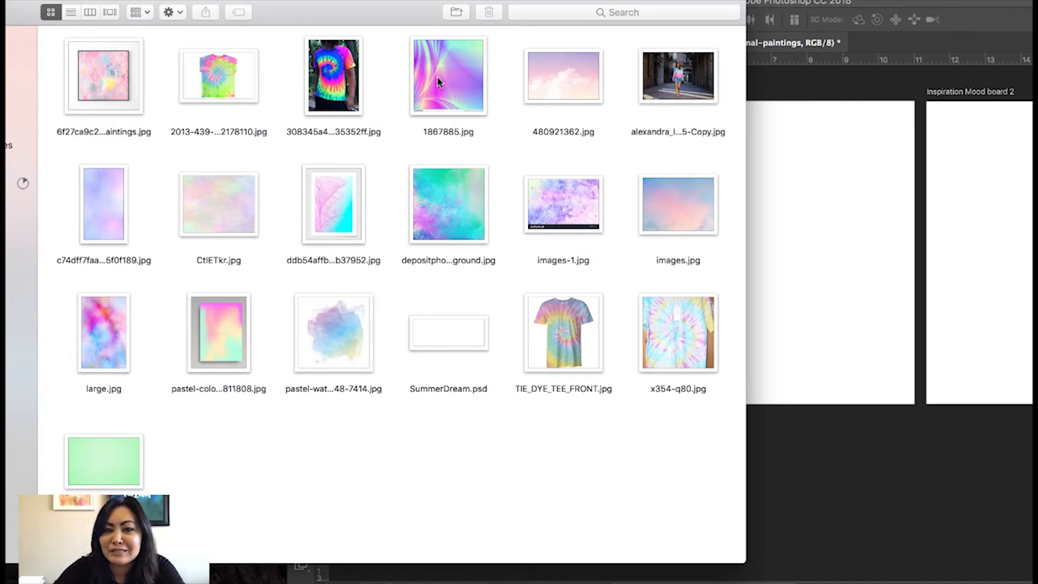
pyautogui.moveTo(524, 77); pyautogui.dragTo(703, 244)
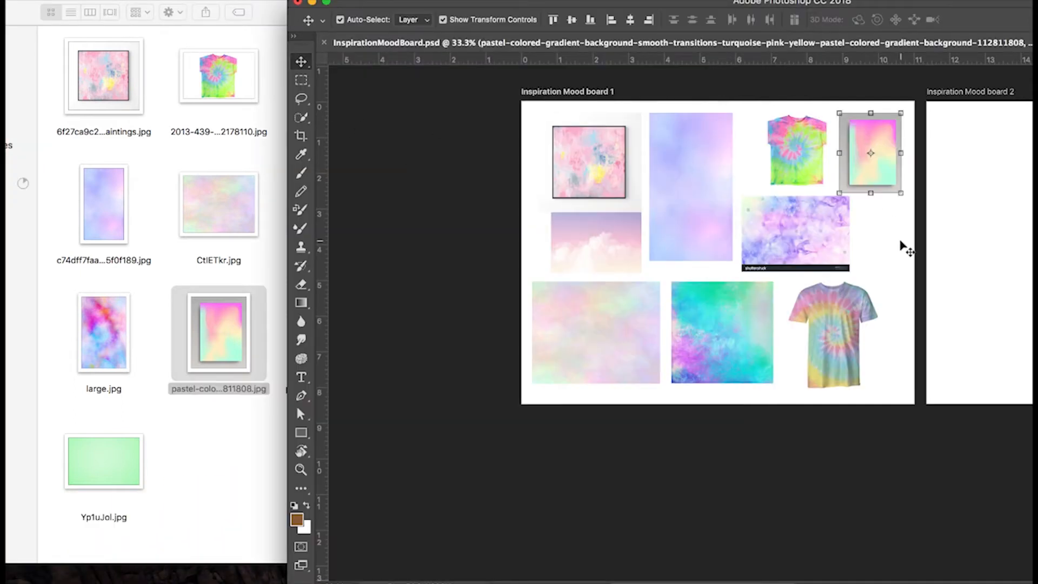
pyautogui.hscroll(6, 900, 242)
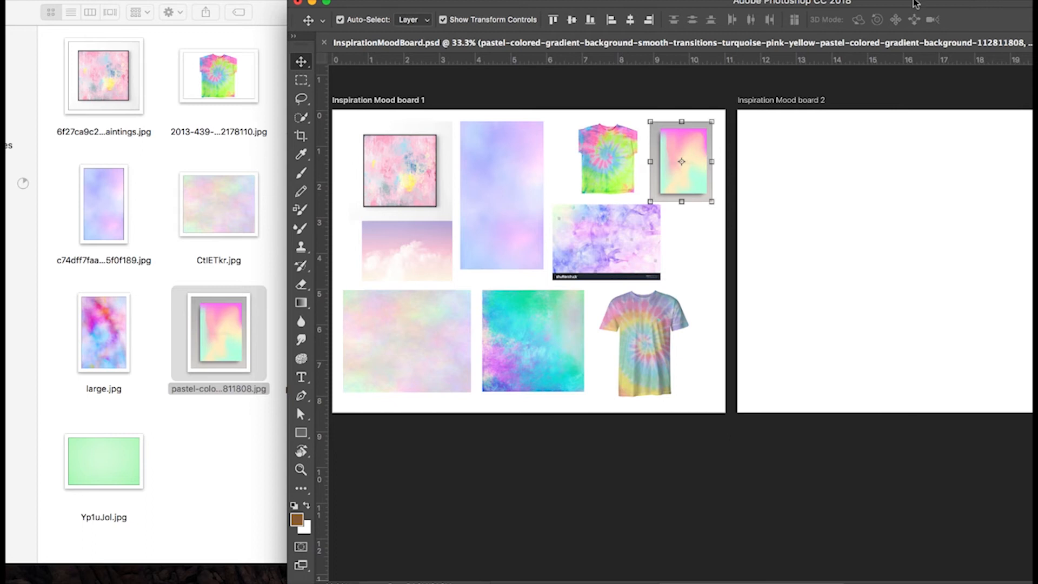
pyautogui.doubleClick(914, 3)
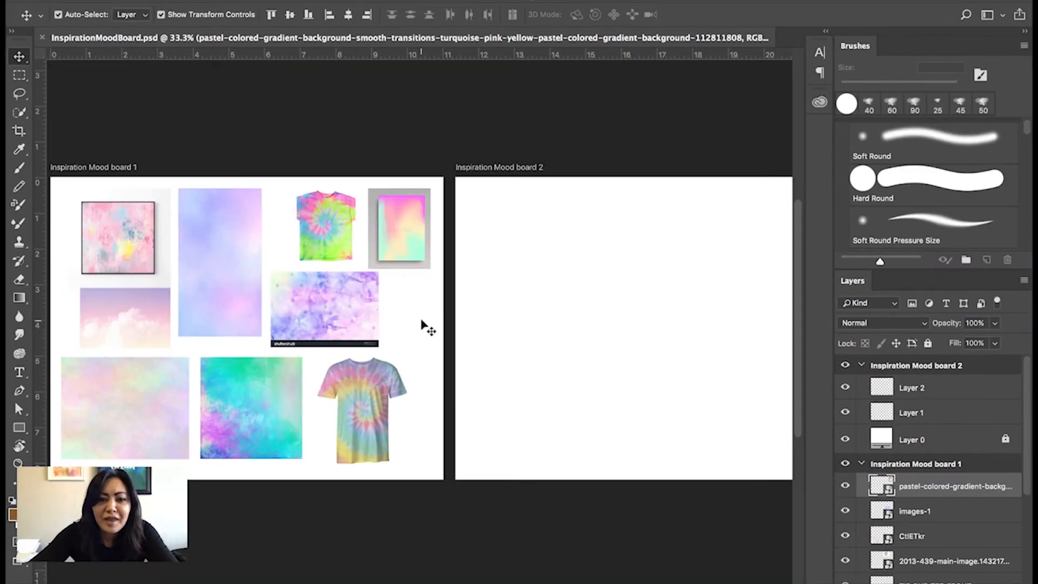
pyautogui.press('Return')
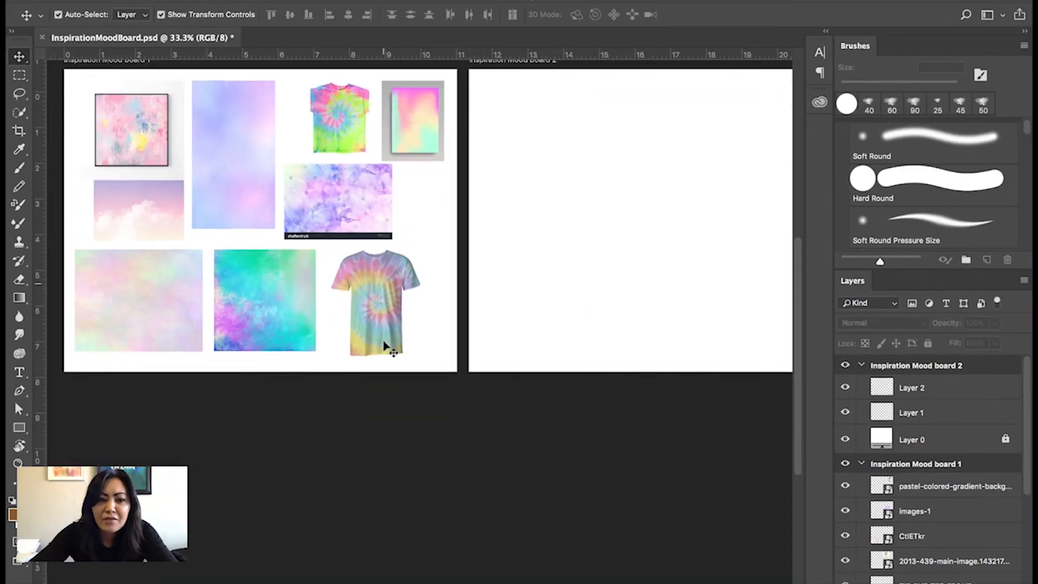
# Sample the light purple sky colour of the cloud image with the Eyedropper as the foreground colour.
pyautogui.scroll(3, 384, 346)
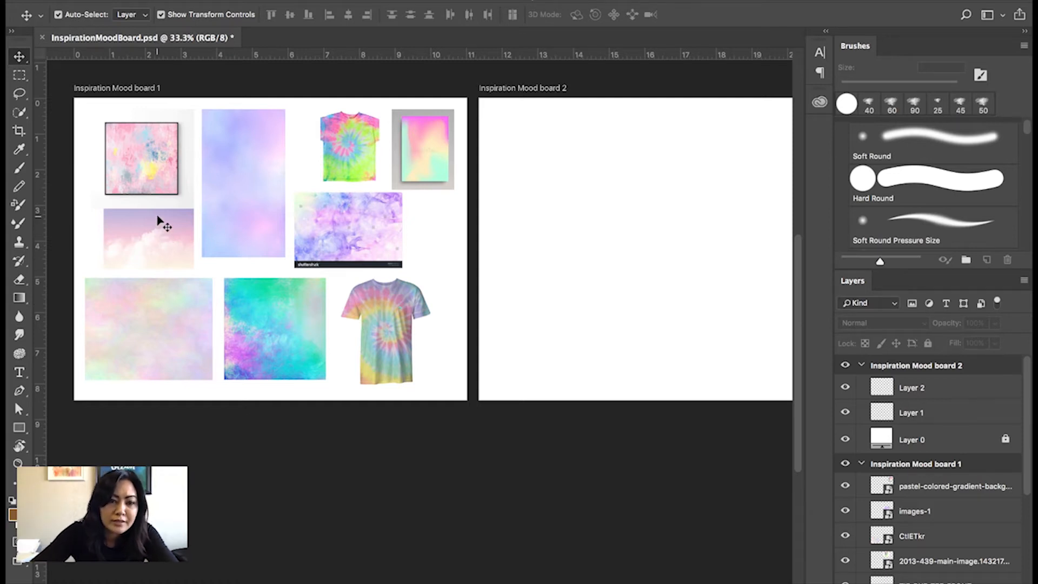
pyautogui.press('super+plus')
pyautogui.moveTo(203, 236); pyautogui.dragTo(358, 328)
pyautogui.press('super+r')
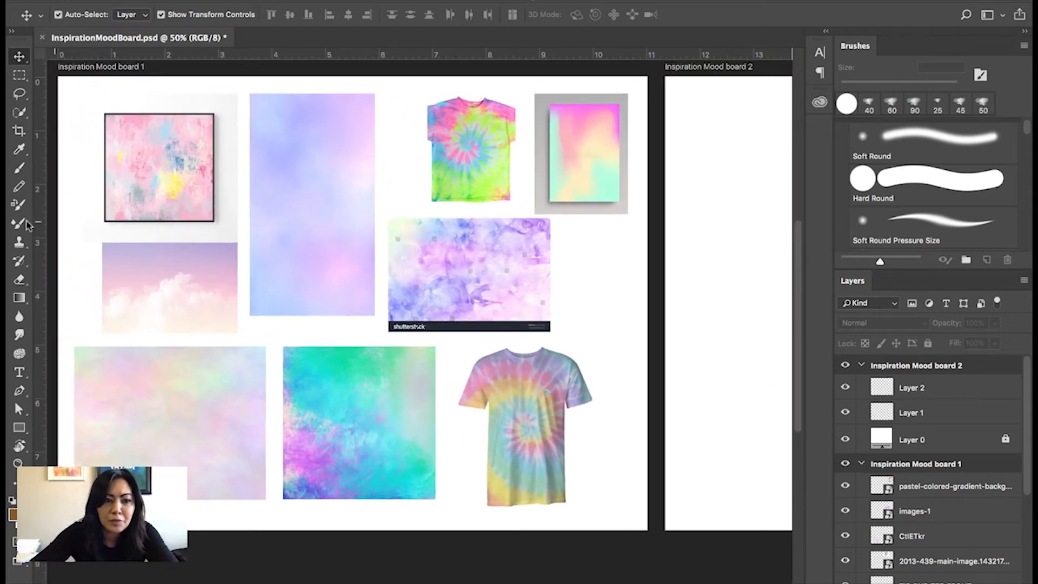
pyautogui.click(17, 151)
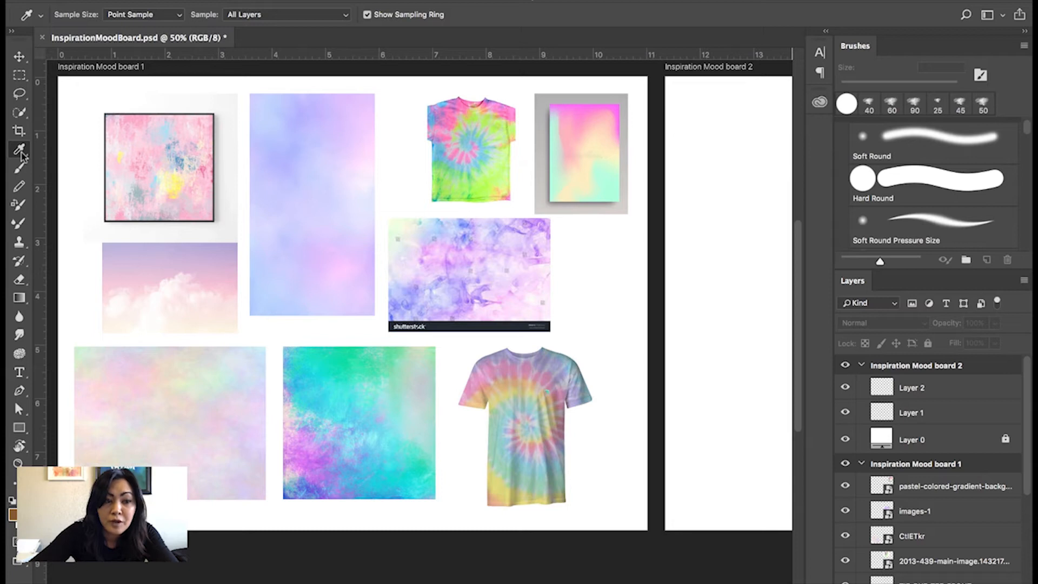
pyautogui.click(213, 248)
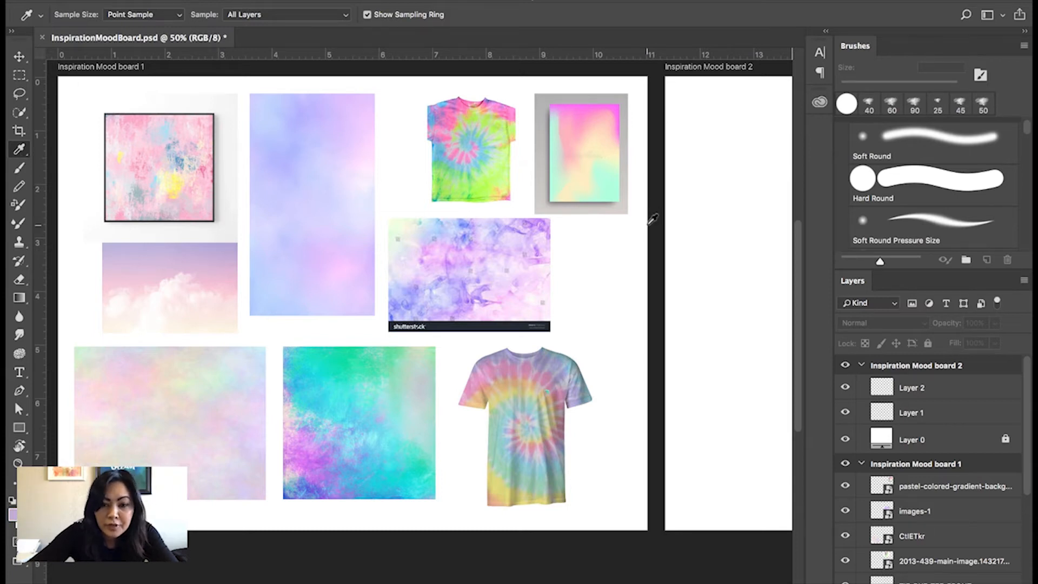
# Select Layer 2 of Inspiration Mood board 2 for painting and set the Hard Round Pressure Size brush to 150 px.
pyautogui.press('b')
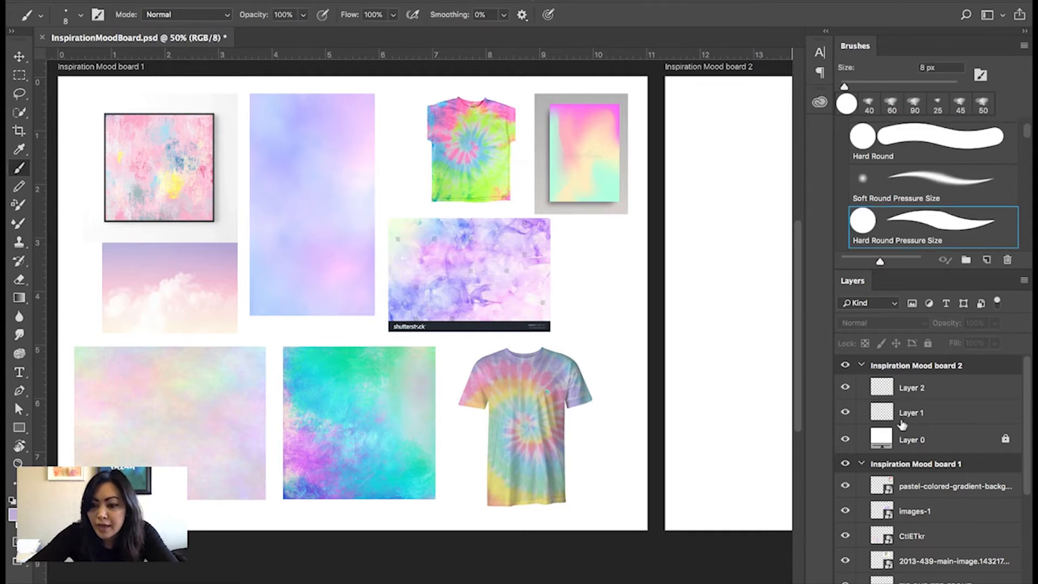
pyautogui.click(901, 388)
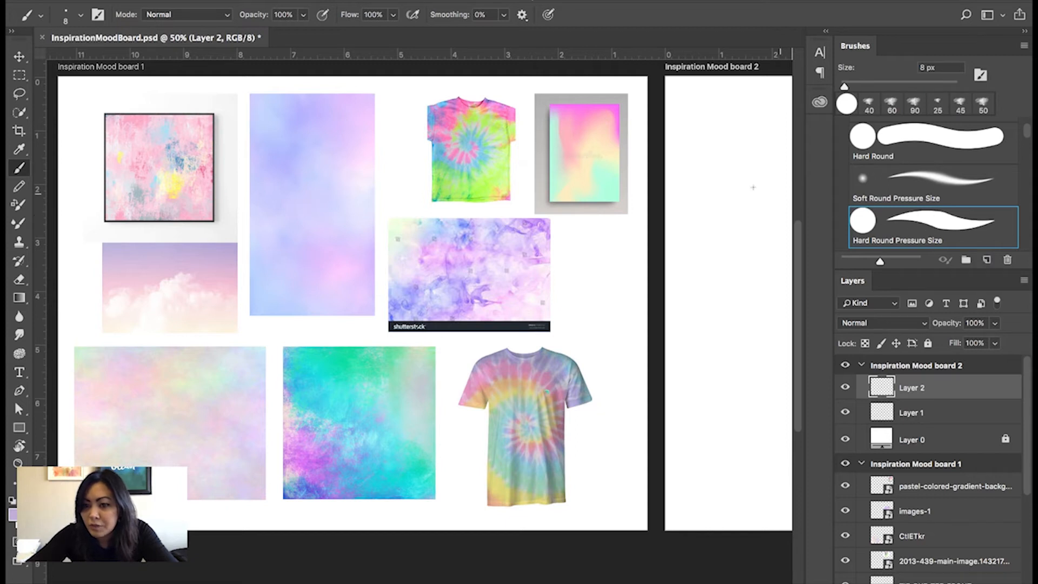
pyautogui.moveTo(702, 174)
pyautogui.mouseDown()
pyautogui.moveTo(479, 169)
pyautogui.moveTo(471, 191)
pyautogui.moveTo(440, 189)
pyautogui.moveTo(440, 173)
pyautogui.moveTo(405, 190)
pyautogui.moveTo(697, 158)
pyautogui.moveTo(403, 193)
pyautogui.moveTo(398, 176)
pyautogui.moveTo(486, 184)
pyautogui.mouseUp()
pyautogui.press('super+r')
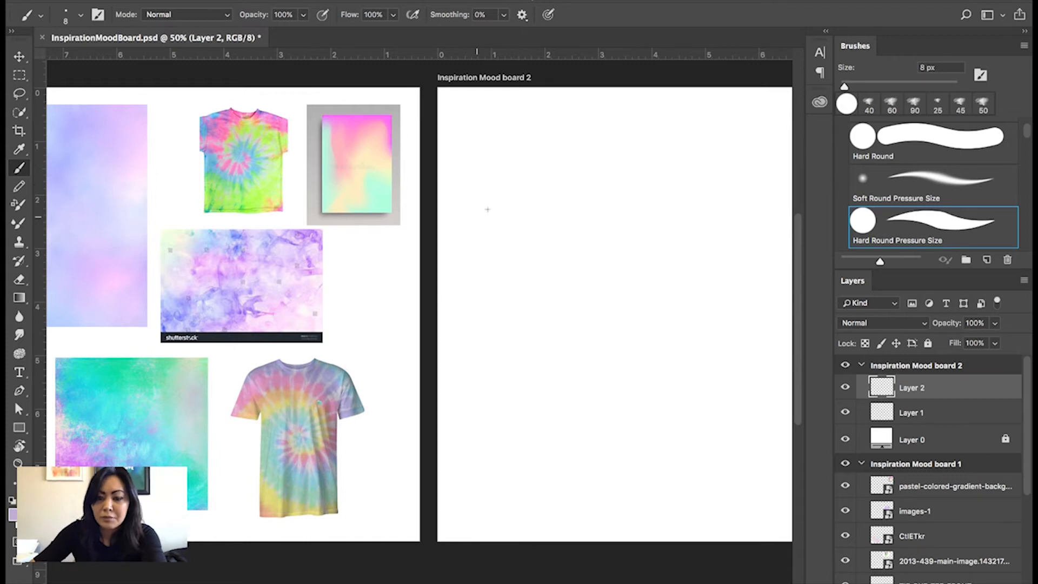
pyautogui.press(']')
pyautogui.press(']')
pyautogui.press(']')
pyautogui.press(']')
pyautogui.press(']')
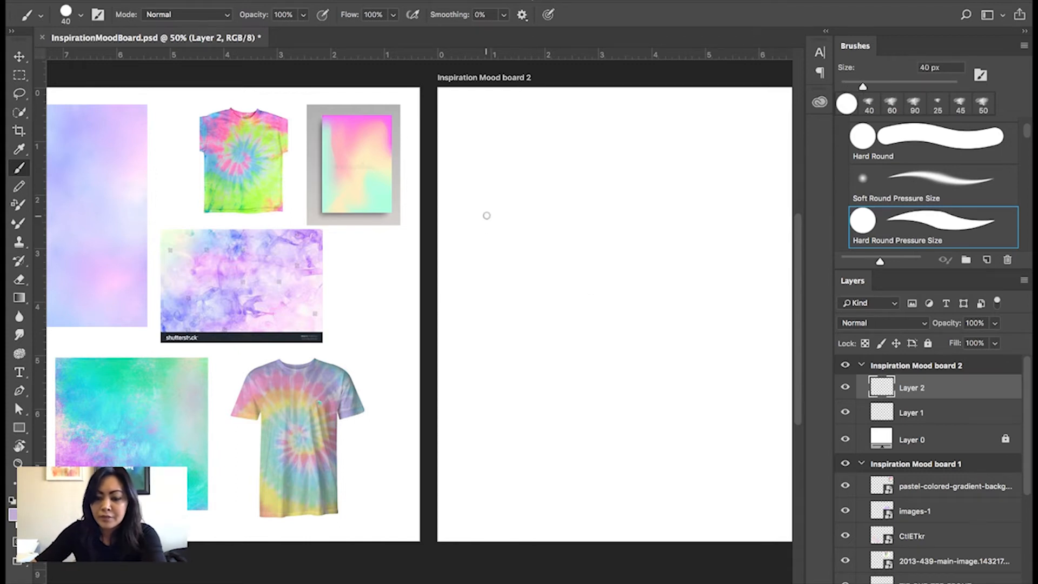
pyautogui.press(']')
pyautogui.press(']')
pyautogui.press(']')
pyautogui.press(']')
pyautogui.press(']')
pyautogui.press(']')
pyautogui.press(']')
pyautogui.press(']')
pyautogui.press(']')
pyautogui.press('[')
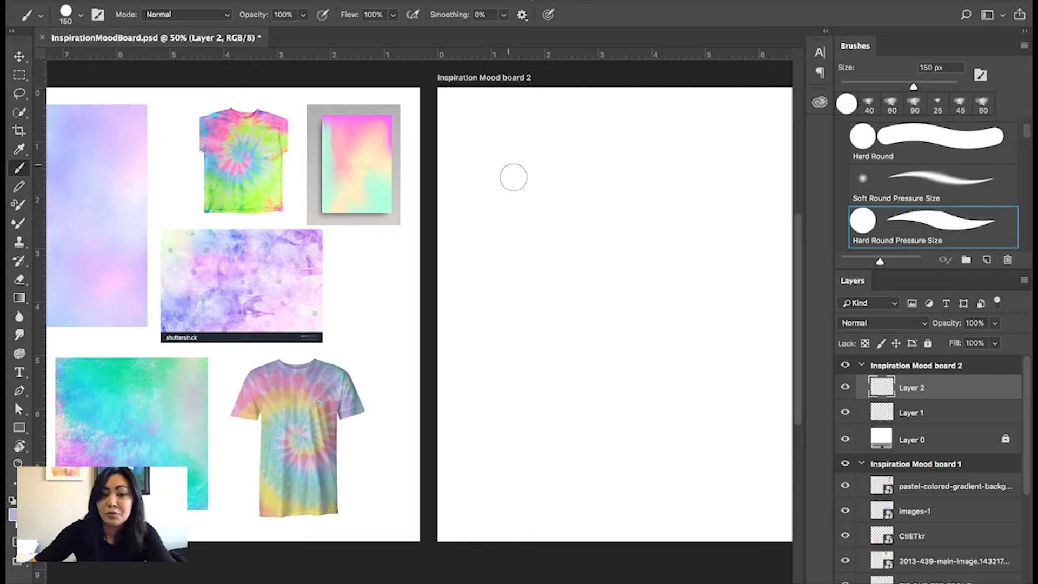
# Paint purple, dusty pink, light blue, pink and lilac swatches on Inspiration Mood board 2 with colours sampled from the images.
pyautogui.moveTo(484, 149)
pyautogui.mouseDown()
pyautogui.moveTo(477, 170)
pyautogui.moveTo(496, 151)
pyautogui.moveTo(493, 180)
pyautogui.moveTo(504, 168)
pyautogui.moveTo(499, 157)
pyautogui.moveTo(477, 165)
pyautogui.moveTo(501, 157)
pyautogui.moveTo(498, 162)
pyautogui.mouseUp()
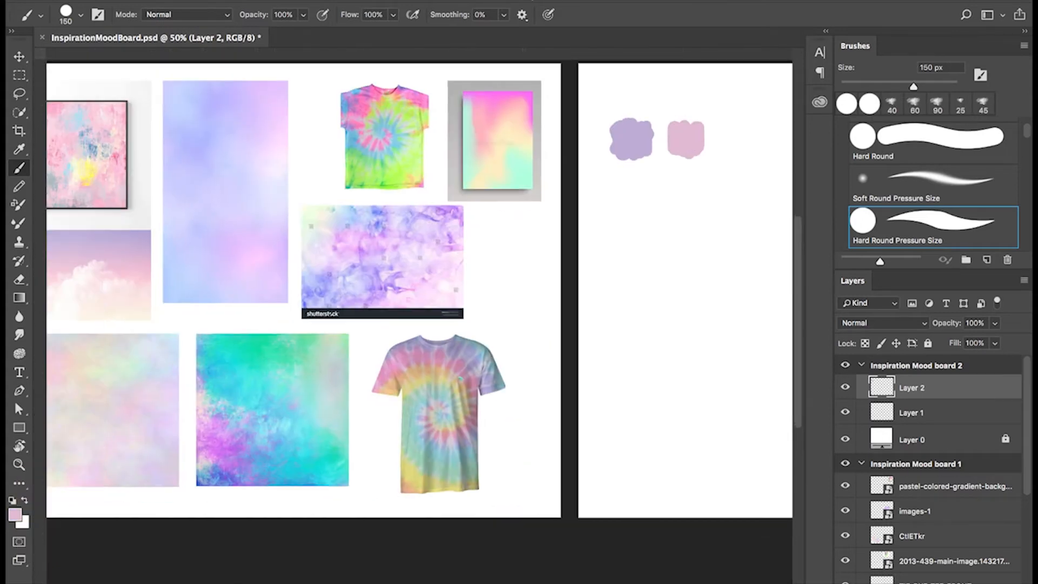
pyautogui.moveTo(622, 192)
pyautogui.mouseDown()
pyautogui.moveTo(634, 214)
pyautogui.moveTo(643, 200)
pyautogui.moveTo(722, 200)
pyautogui.moveTo(736, 211)
pyautogui.mouseUp()
pyautogui.keyDown('alt'); pyautogui.click(260, 257); pyautogui.keyUp('alt')
pyautogui.keyDown('alt'); pyautogui.click(270, 117); pyautogui.keyUp('alt')
pyautogui.moveTo(559, 340); pyautogui.dragTo(446, 351)
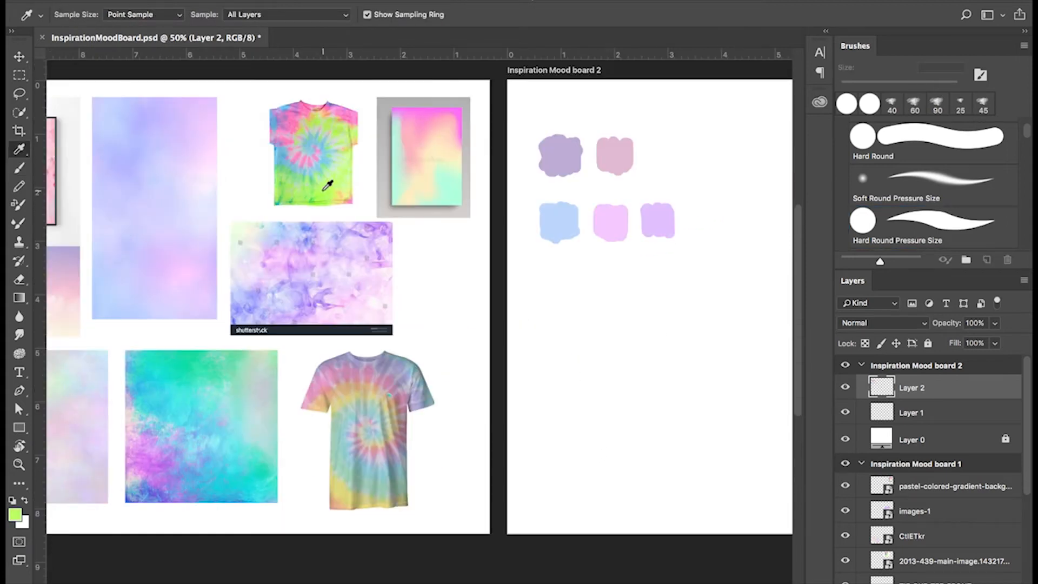
# Paint a third swatch row of lime green, blue and pinks sampled from the neon tie-dye shirt, with one extra blue below.
pyautogui.keyDown('alt'); pyautogui.click(331, 181); pyautogui.keyUp('alt')
pyautogui.moveTo(548, 276)
pyautogui.mouseDown()
pyautogui.moveTo(567, 295)
pyautogui.moveTo(713, 276)
pyautogui.mouseUp()
pyautogui.keyDown('alt'); pyautogui.click(294, 155); pyautogui.keyUp('alt')
pyautogui.press('b')
pyautogui.press('i')
pyautogui.click(295, 126)
pyautogui.press('b')
pyautogui.press('i')
pyautogui.click(318, 168)
pyautogui.moveTo(604, 319); pyautogui.dragTo(598, 331)
pyautogui.press('super+z')
# Paint swatch groups for the gradient poster, pastel tie-dye tee, turquoise texture, abstract painting and pastel texture with colours sampled from each.
pyautogui.keyDown('alt'); pyautogui.click(287, 107); pyautogui.keyUp('alt')
pyautogui.moveTo(421, 164); pyautogui.dragTo(452, 149)
pyautogui.click(480, 155)
pyautogui.moveTo(587, 352)
pyautogui.mouseDown()
pyautogui.moveTo(579, 343)
pyautogui.moveTo(651, 373)
pyautogui.moveTo(676, 350)
pyautogui.moveTo(697, 372)
pyautogui.moveTo(753, 373)
pyautogui.mouseUp()
pyautogui.keyDown('alt'); pyautogui.click(463, 149); pyautogui.keyUp('alt')
pyautogui.keyDown('alt'); pyautogui.click(450, 127); pyautogui.keyUp('alt')
pyautogui.keyDown('alt'); pyautogui.click(489, 93); pyautogui.keyUp('alt')
pyautogui.moveTo(401, 397)
pyautogui.mouseDown()
pyautogui.moveTo(323, 321)
pyautogui.moveTo(292, 335)
pyautogui.mouseUp()
pyautogui.keyDown('alt'); pyautogui.click(293, 335); pyautogui.keyUp('alt')
pyautogui.moveTo(469, 361); pyautogui.dragTo(494, 381)
pyautogui.keyDown('alt'); pyautogui.click(254, 305); pyautogui.keyUp('alt')
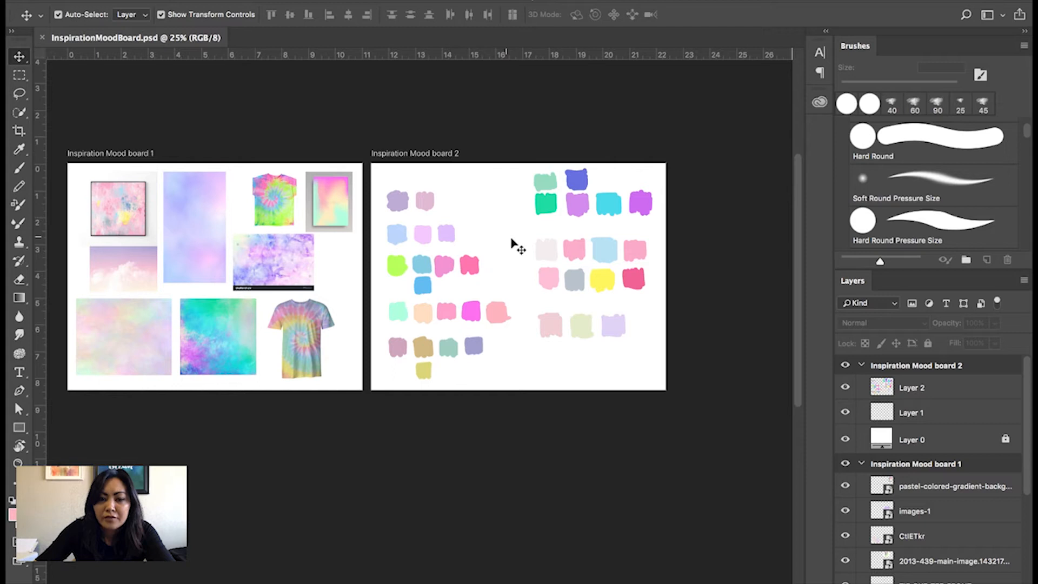
# Create a new artboard named "Ideas and Concepts" beside Inspiration Mood board 2.
pyautogui.click(542, 300)
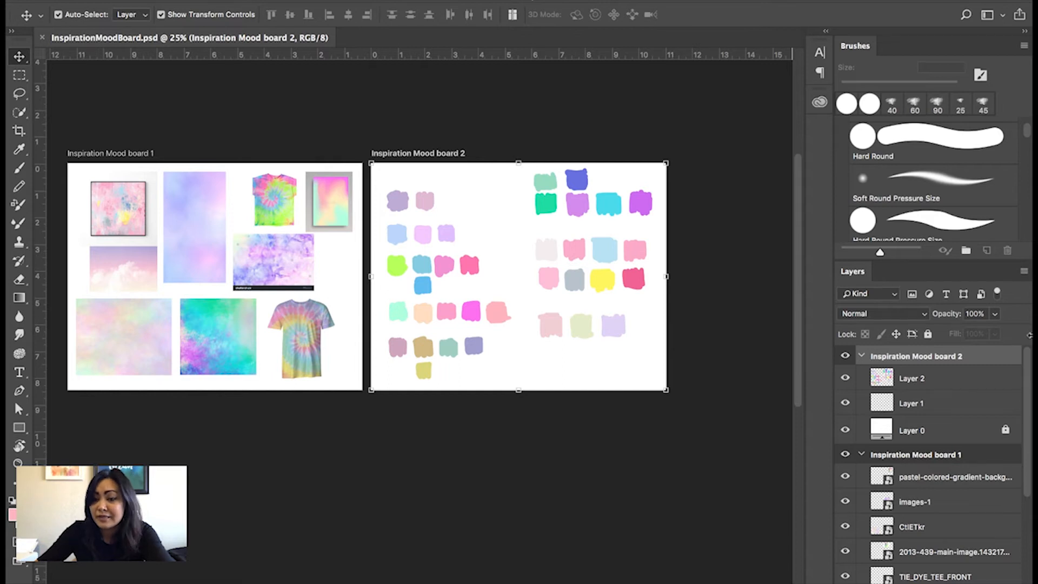
pyautogui.click(1023, 270)
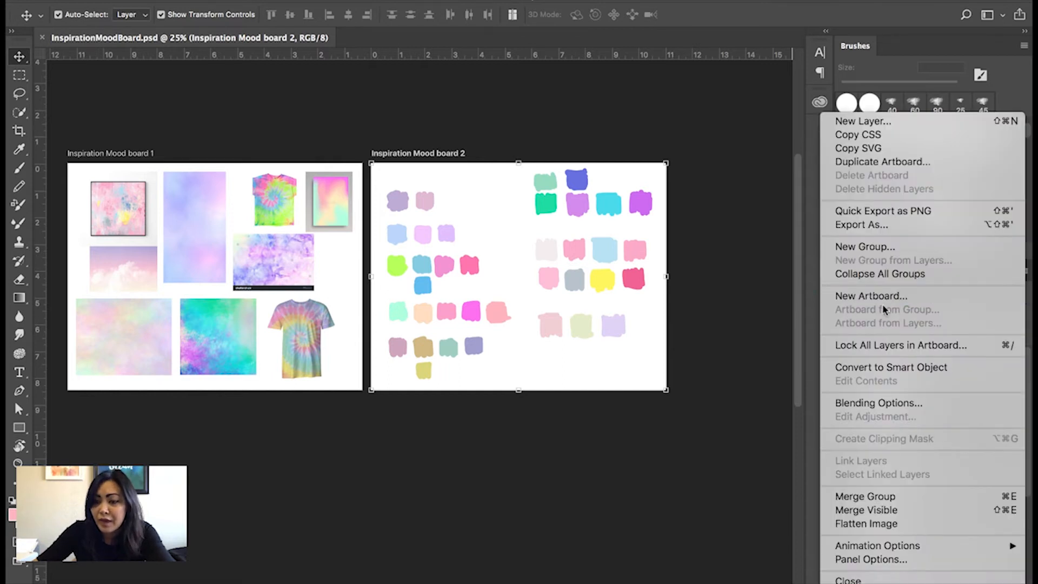
pyautogui.click(866, 296)
pyautogui.write('Ideas and Concepts')
pyautogui.press('Return')
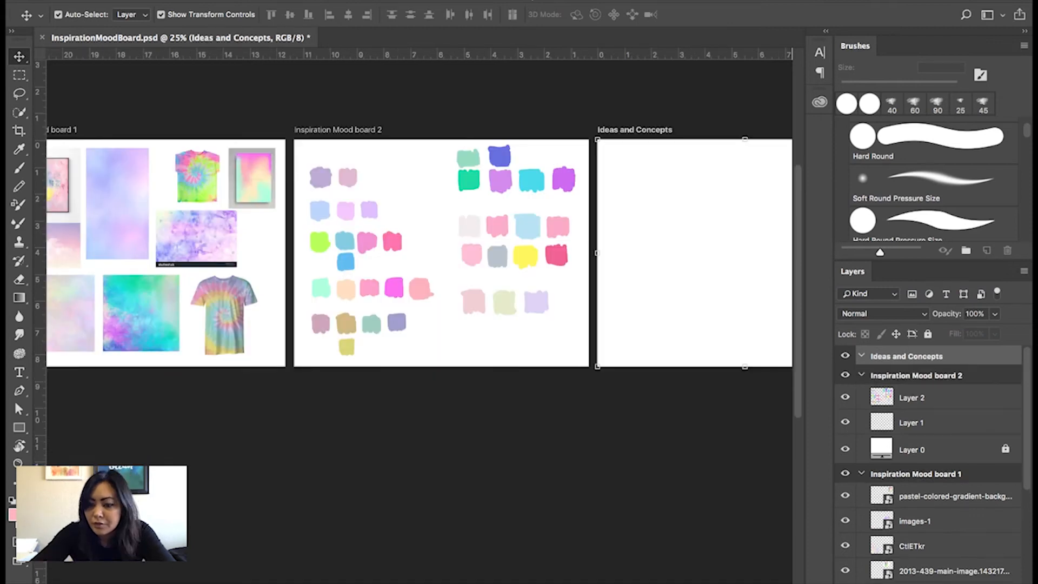
# Add three empty layers to the Ideas and Concepts artboard.
pyautogui.hotkey('ctrl', 'shift', 'alt', 'n')
pyautogui.hotkey('ctrl', 'shift', 'alt', 'n')
pyautogui.hotkey('ctrl', 'shift', 'alt', 'n')
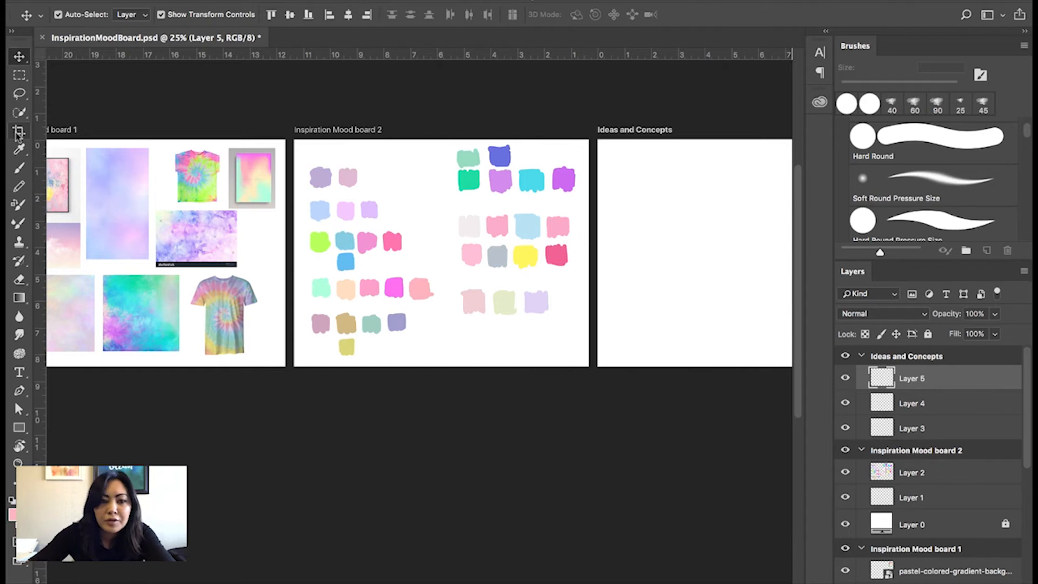
pyautogui.press('i')
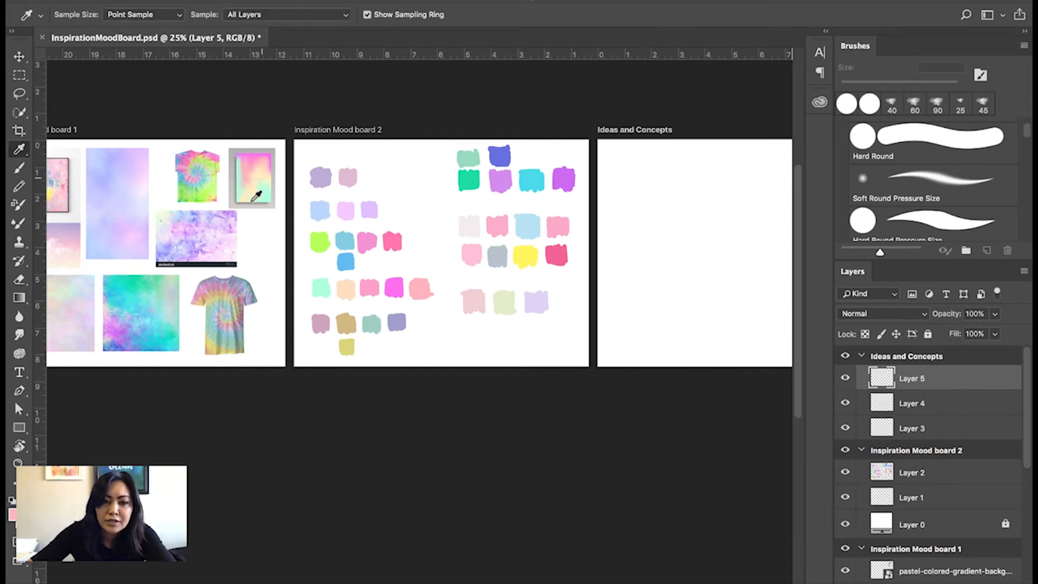
pyautogui.press('v')
# Duplicate the pastel-colored gradient background layer of Inspiration Mood board 1 and move the copy into the Ideas and Concepts artboard.
pyautogui.moveTo(1027, 415); pyautogui.dragTo(1019, 500)
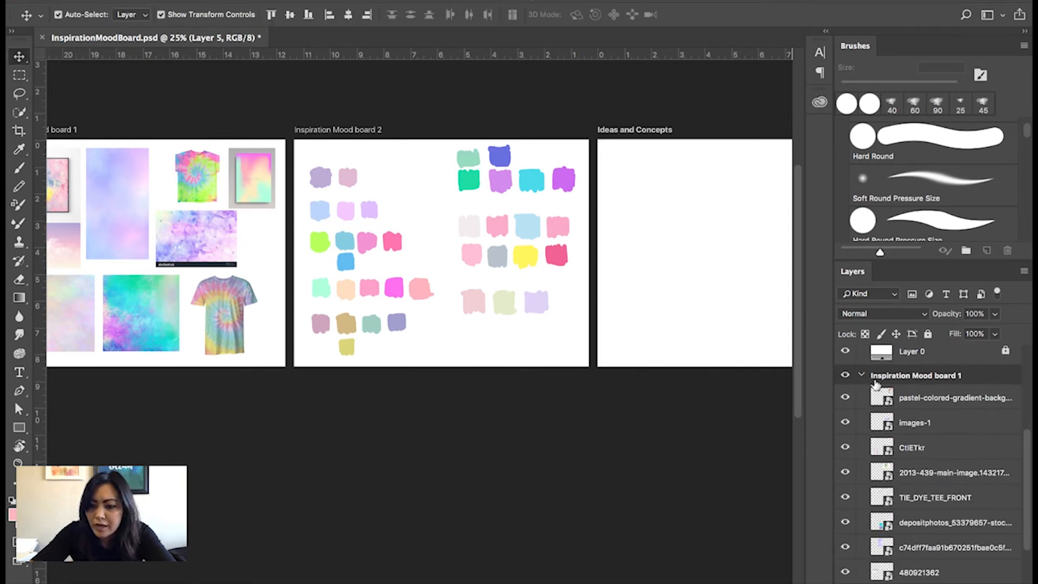
pyautogui.click(845, 397)
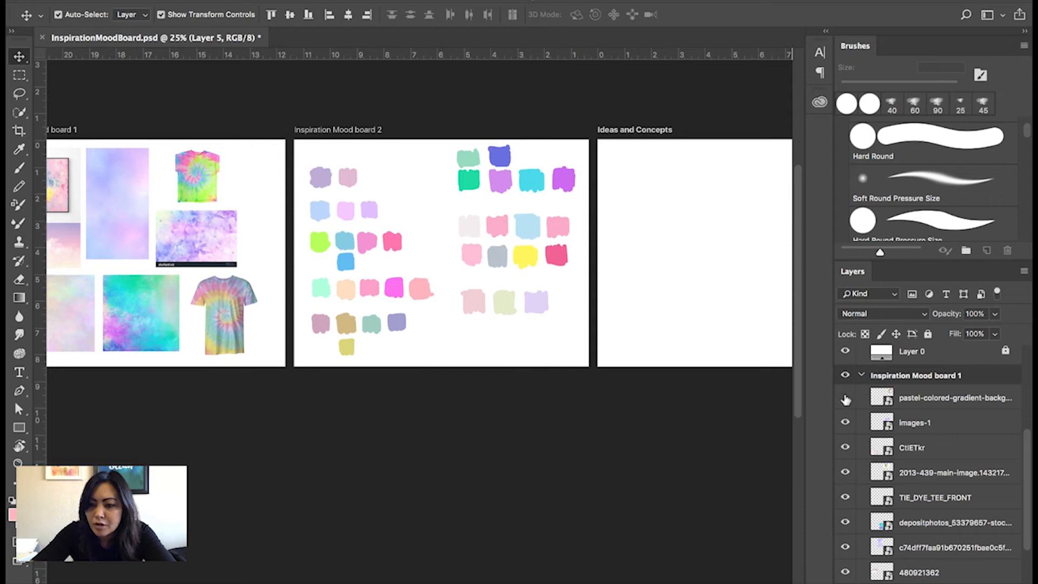
pyautogui.click(845, 398)
pyautogui.click(912, 401)
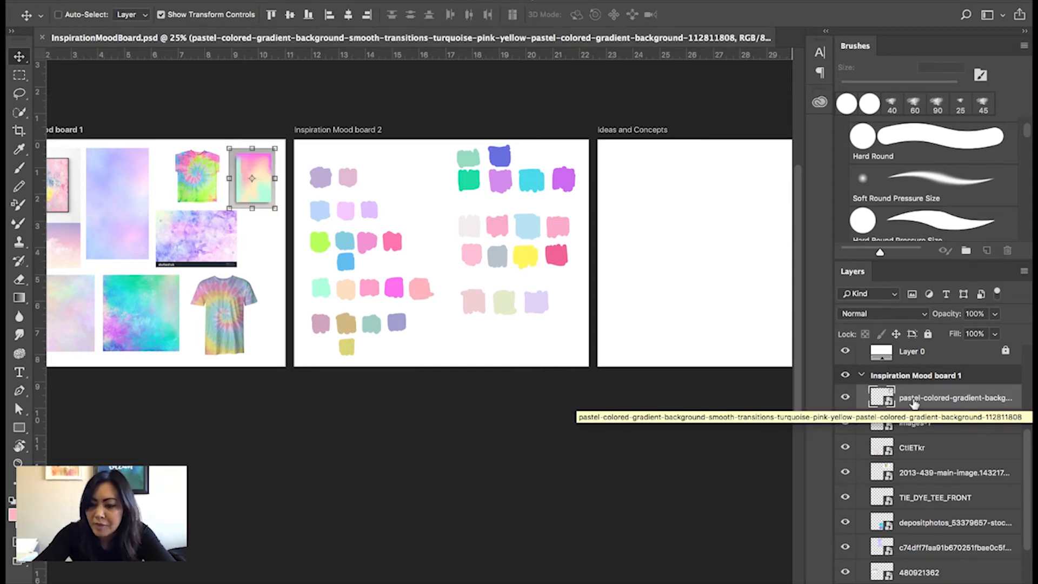
pyautogui.hotkey('ctrl', 'j')
pyautogui.moveTo(924, 400); pyautogui.dragTo(925, 358)
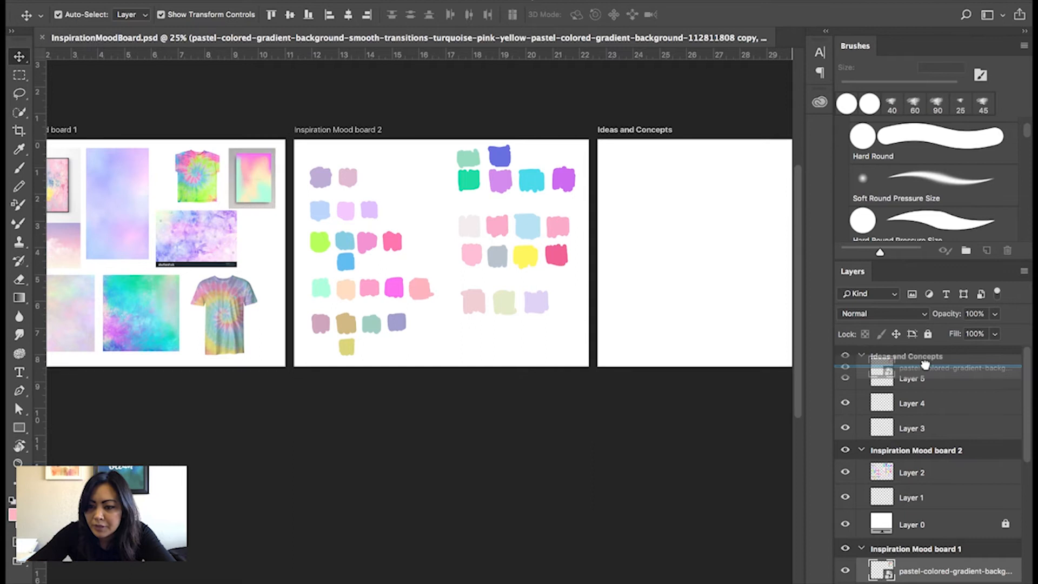
# Place the copied gradient poster image in the upper-left corner of the Ideas and Concepts artboard.
pyautogui.hscroll(5, 563, 233)
pyautogui.moveTo(730, 183); pyautogui.dragTo(514, 174)
pyautogui.click(616, 243)
pyautogui.press('super+plus')
pyautogui.moveTo(669, 232)
pyautogui.mouseDown()
pyautogui.moveTo(541, 215)
pyautogui.moveTo(558, 215)
pyautogui.moveTo(558, 191)
pyautogui.moveTo(561, 215)
pyautogui.mouseUp()
pyautogui.scroll(-10, 1028, 129)
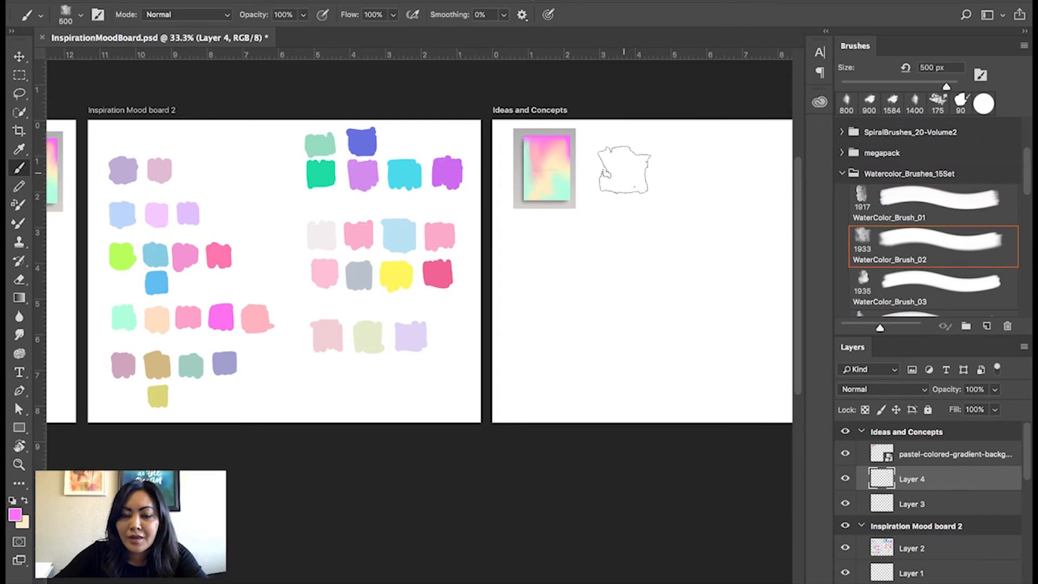
pyautogui.moveTo(669, 179)
pyautogui.mouseDown()
pyautogui.moveTo(573, 172)
pyautogui.moveTo(757, 204)
pyautogui.moveTo(690, 199)
pyautogui.moveTo(624, 169)
pyautogui.moveTo(540, 180)
pyautogui.moveTo(568, 162)
pyautogui.moveTo(555, 206)
pyautogui.moveTo(562, 197)
pyautogui.mouseUp()
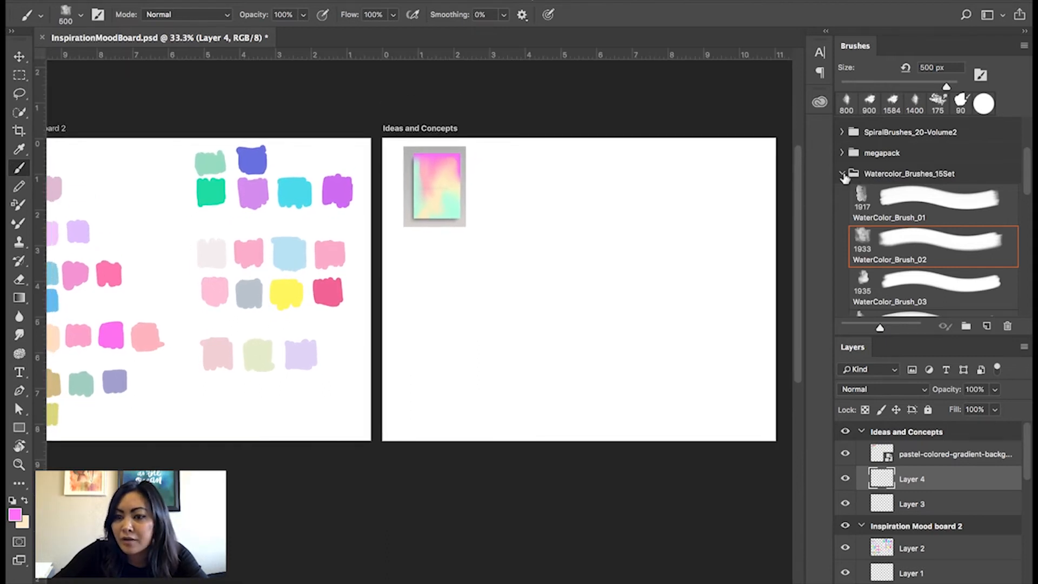
# Look through the brush preset groups and examine the first brushes of Watercolor_Brushes_15Set.
pyautogui.scroll(4, 845, 178)
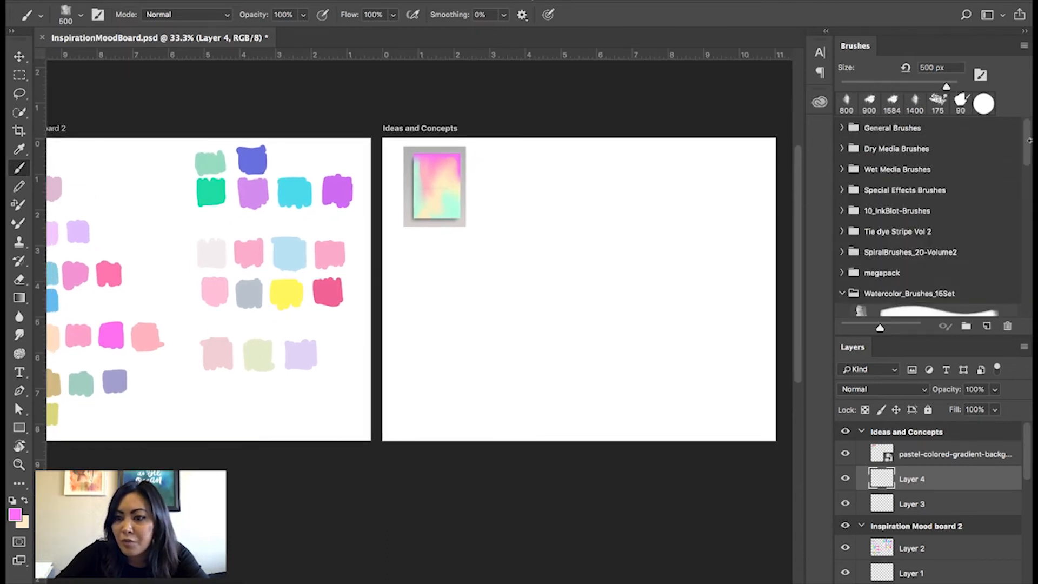
pyautogui.moveTo(1027, 155); pyautogui.dragTo(1009, 192)
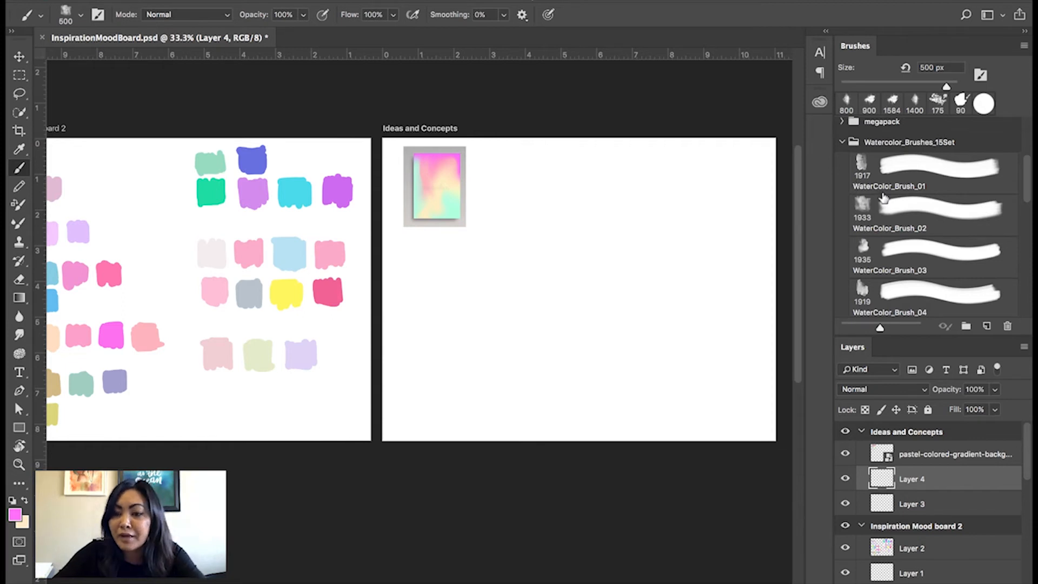
pyautogui.moveTo(1025, 186)
pyautogui.mouseDown()
pyautogui.moveTo(1022, 201)
pyautogui.moveTo(1025, 183)
pyautogui.mouseUp()
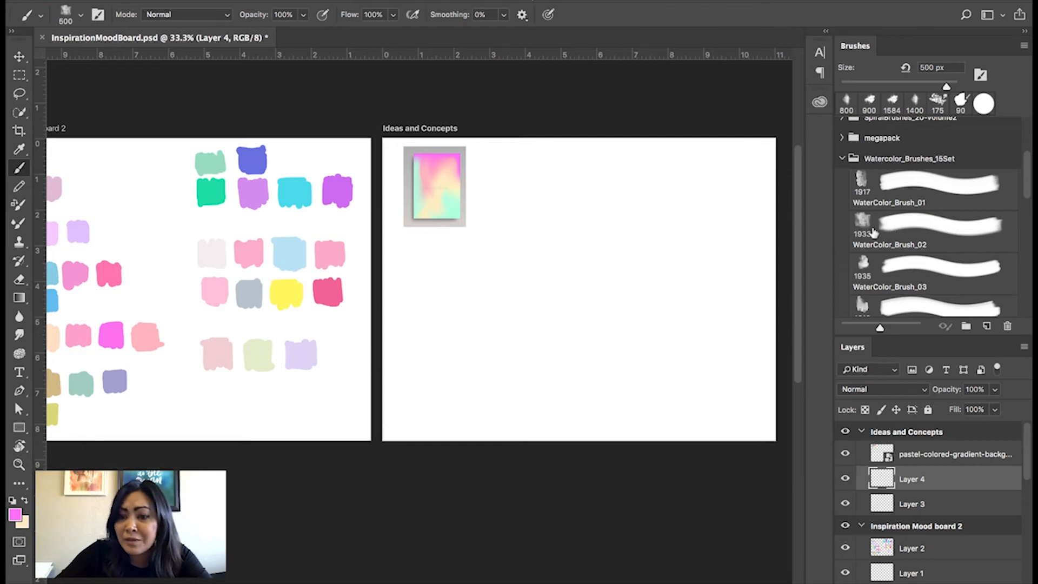
pyautogui.click(865, 227)
pyautogui.click(864, 274)
pyautogui.press('[')
pyautogui.press('[')
pyautogui.press('[')
pyautogui.press('[')
pyautogui.press('[')
pyautogui.press('[')
pyautogui.press('[')
pyautogui.press('[')
pyautogui.press('[')
pyautogui.press('[')
pyautogui.press('[')
pyautogui.press('[')
pyautogui.press('[')
pyautogui.press('[')
pyautogui.press('[')
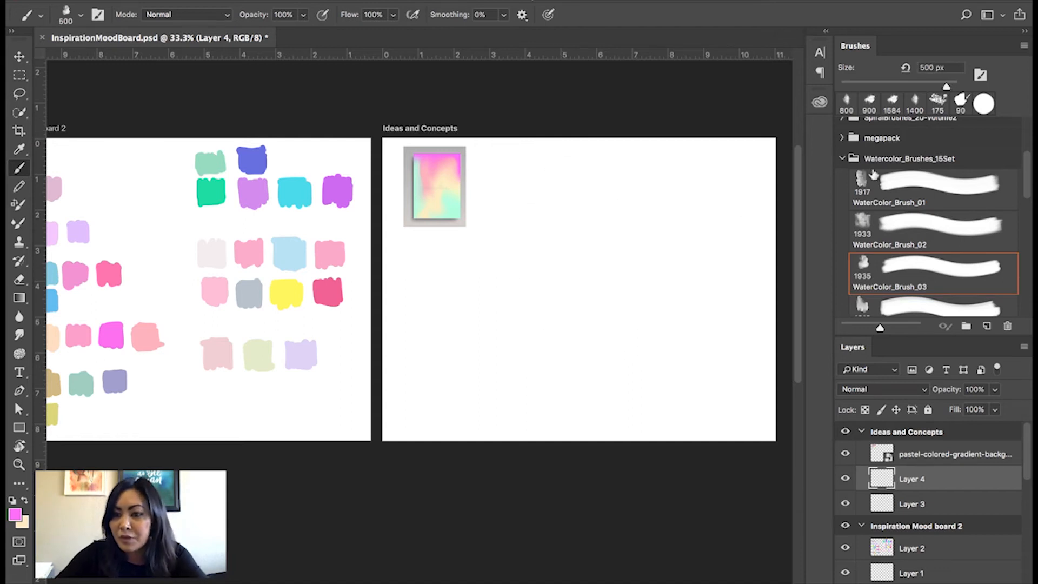
pyautogui.click(983, 104)
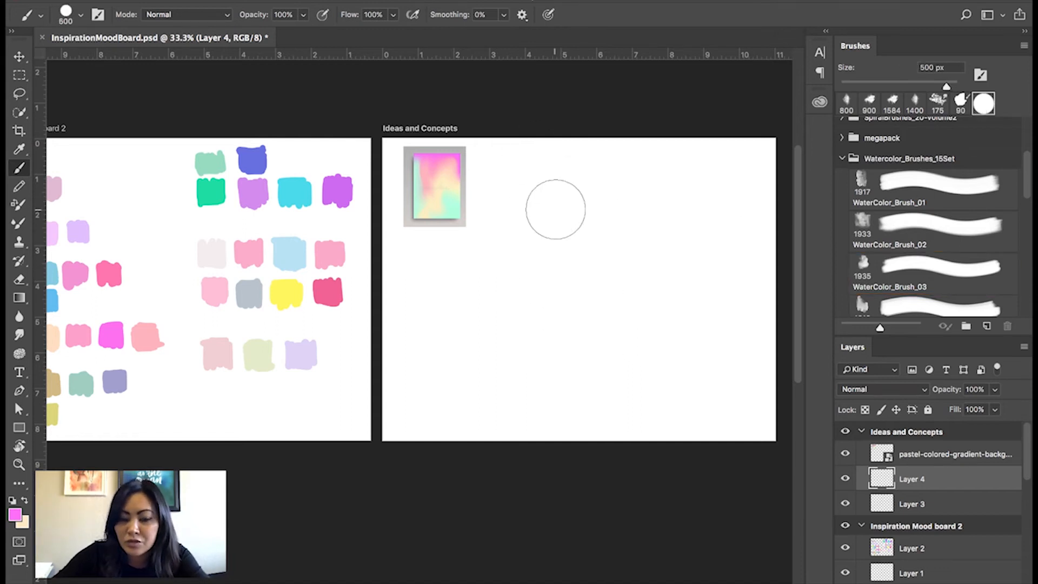
# Make a wide rectangular selection beside the poster image and lock the pastel-colored gradient layer.
pyautogui.press('m')
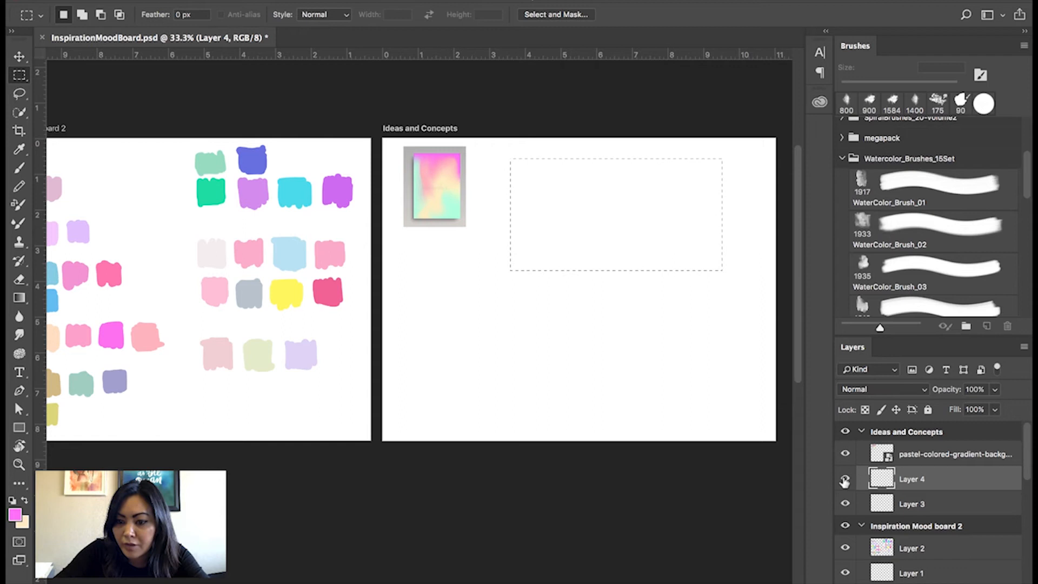
pyautogui.click(904, 460)
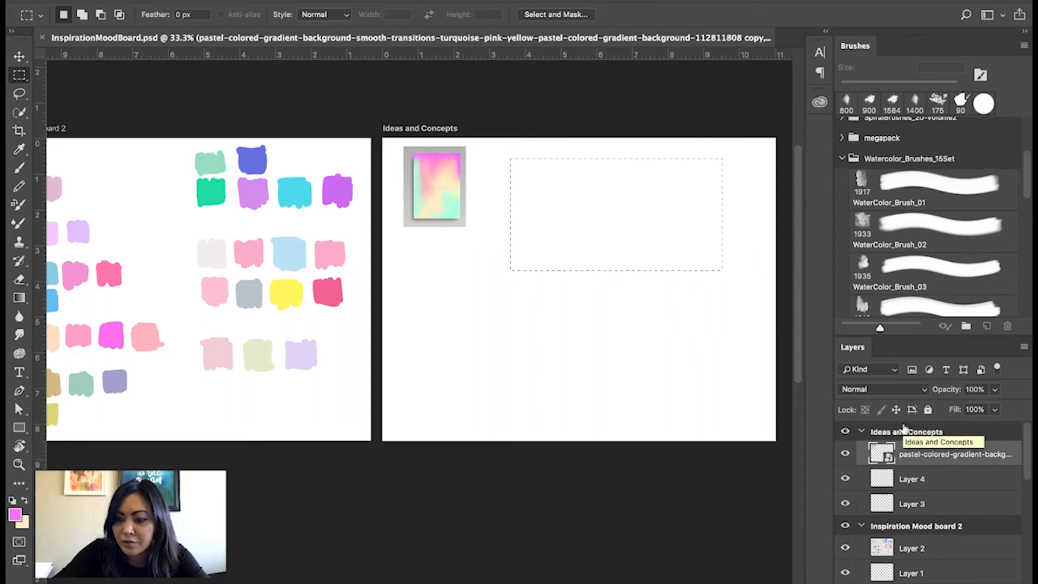
pyautogui.moveTo(897, 336); pyautogui.dragTo(897, 319)
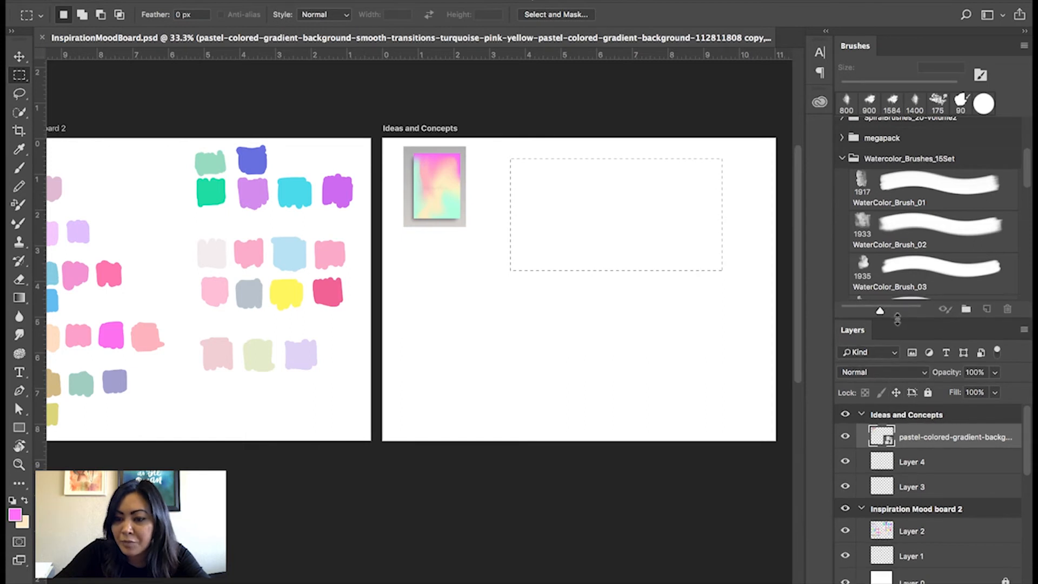
pyautogui.click(927, 393)
# Fill the rectangular selection on Layer 4 with light grey and add an empty layer above it.
pyautogui.click(919, 460)
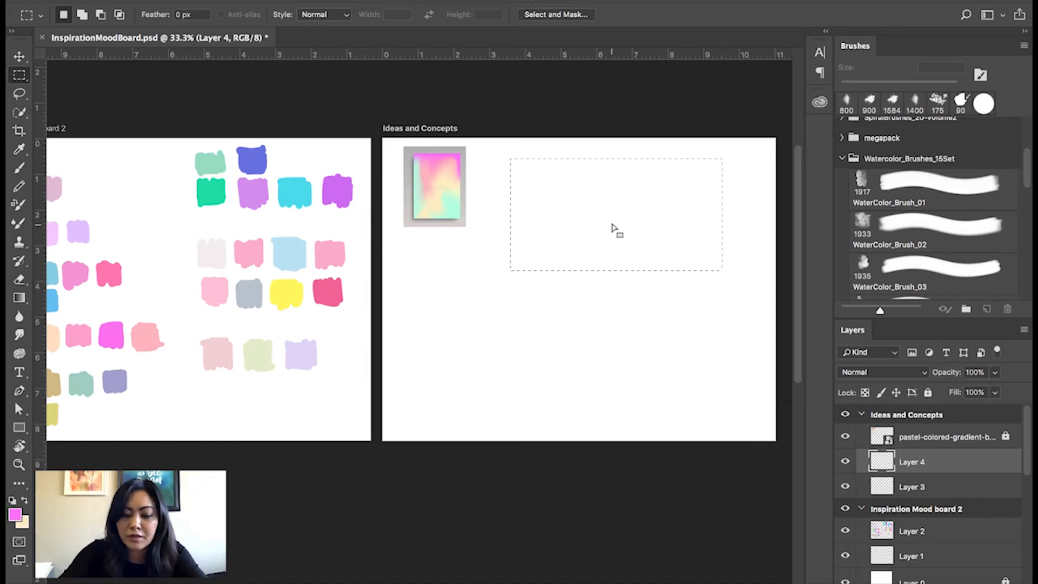
pyautogui.click(23, 523)
pyautogui.click(514, 305)
pyautogui.click(834, 276)
pyautogui.press('super+BackSpace')
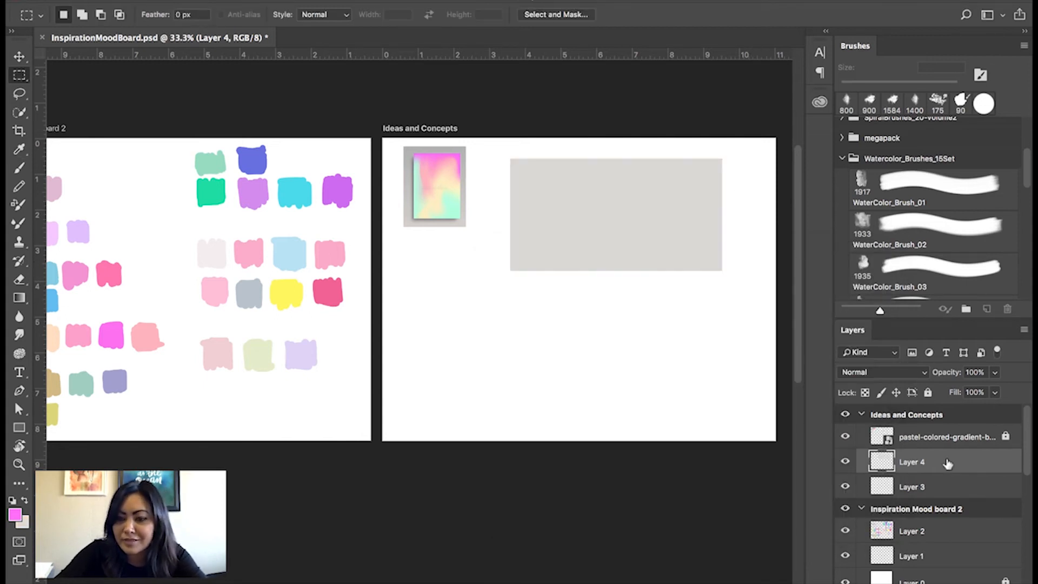
pyautogui.press('alt+shift+super+n')
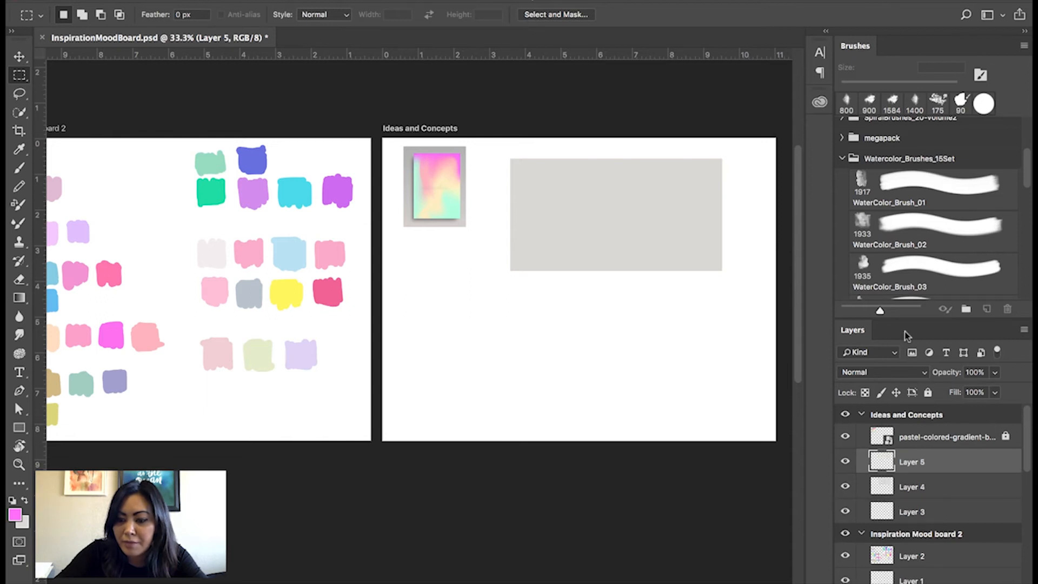
pyautogui.click(917, 483)
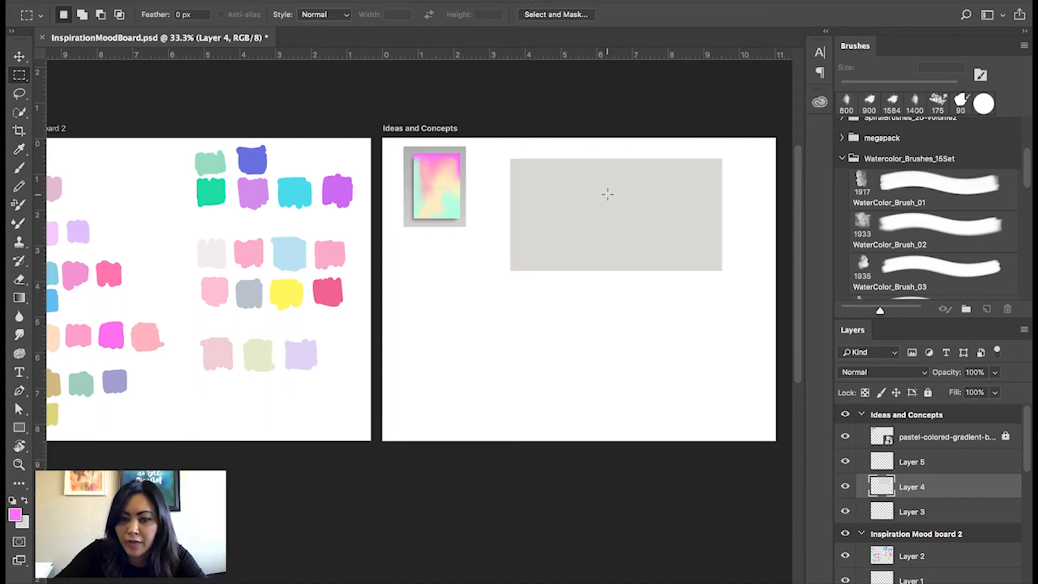
# Choose the WaterColor_Brush_02 brush for painting on Layer 4 and reduce its size to 250 px.
pyautogui.press('super+plus')
pyautogui.moveTo(636, 224); pyautogui.dragTo(464, 249)
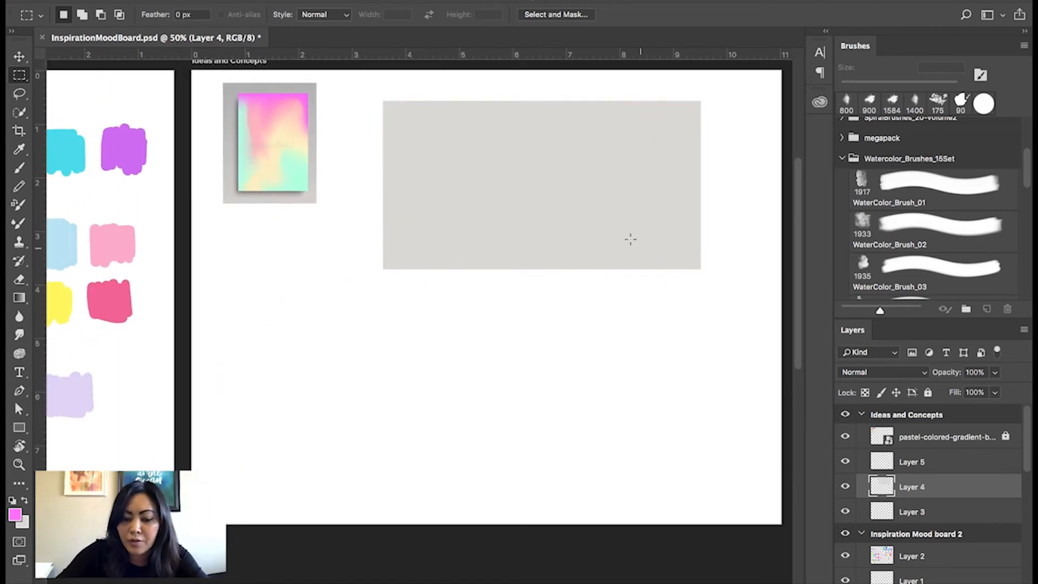
pyautogui.press('b')
pyautogui.click(900, 230)
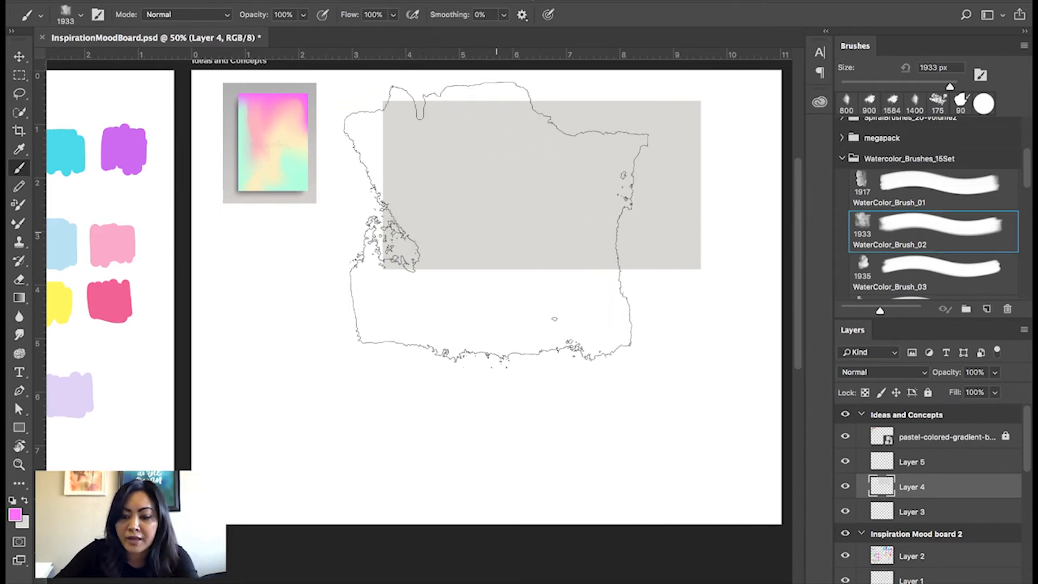
pyautogui.press('[')
pyautogui.press('[')
pyautogui.press('[')
pyautogui.press('[')
pyautogui.press('[')
pyautogui.press('[')
pyautogui.press('[')
pyautogui.press('[')
pyautogui.press('[')
pyautogui.press('[')
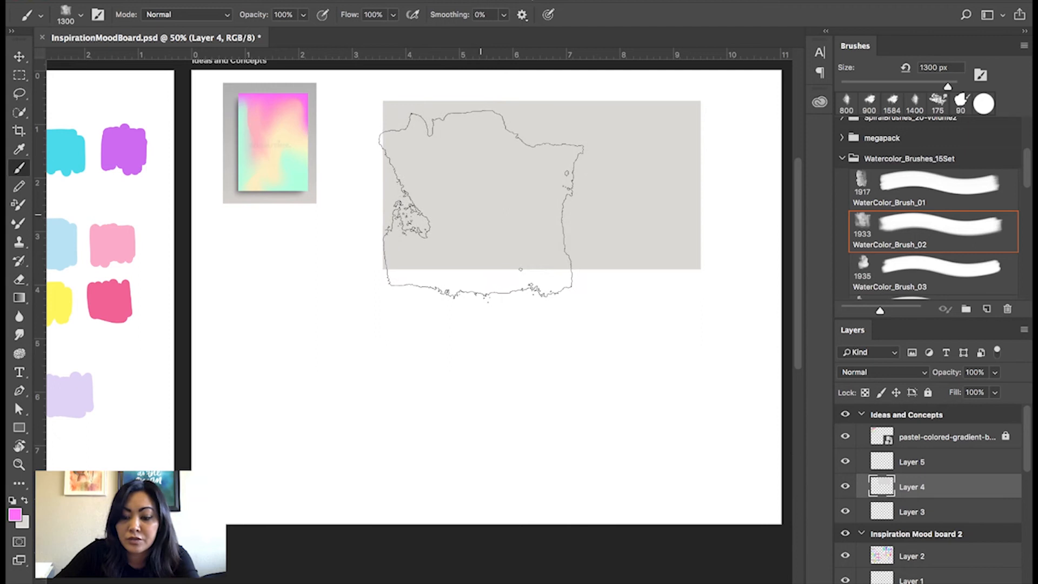
pyautogui.press('[')
pyautogui.press('[')
pyautogui.press('[')
pyautogui.press('[')
pyautogui.press('[')
pyautogui.press('[')
pyautogui.press('[')
pyautogui.press('[')
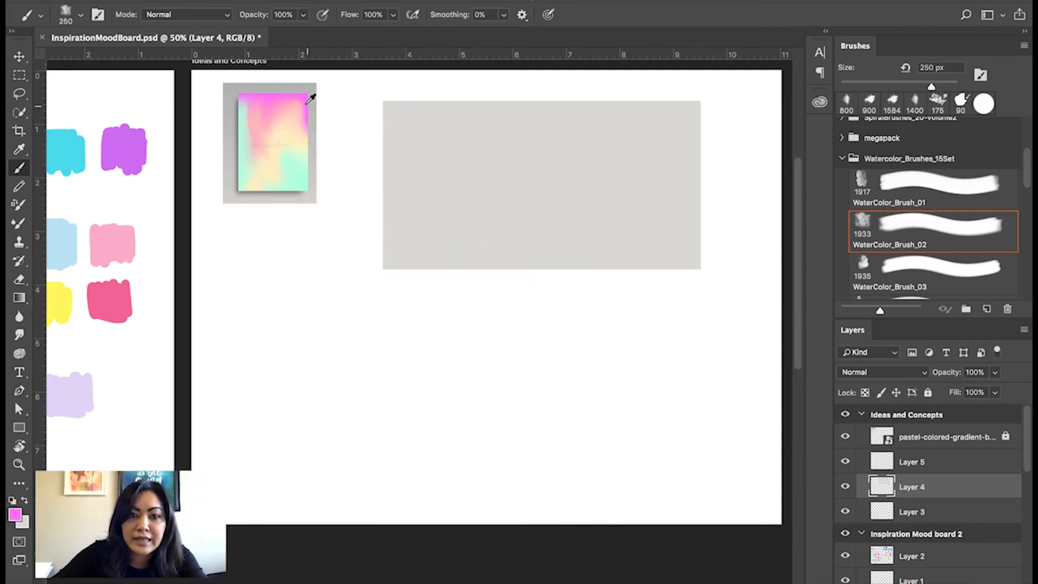
# Sample light turquoise from the gradient poster and paint over the whole grey rectangle with the brush at 600 px.
pyautogui.press('i')
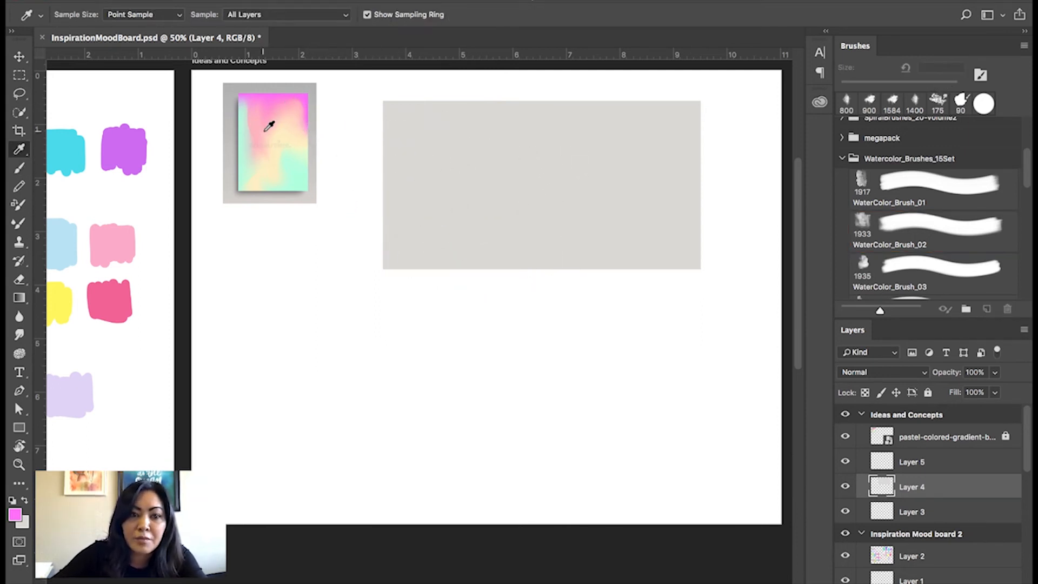
pyautogui.click(296, 169)
pyautogui.press('b')
pyautogui.press(']')
pyautogui.press(']')
pyautogui.press(']')
pyautogui.press(']')
pyautogui.moveTo(429, 216)
pyautogui.mouseDown()
pyautogui.moveTo(475, 209)
pyautogui.moveTo(486, 231)
pyautogui.mouseUp()
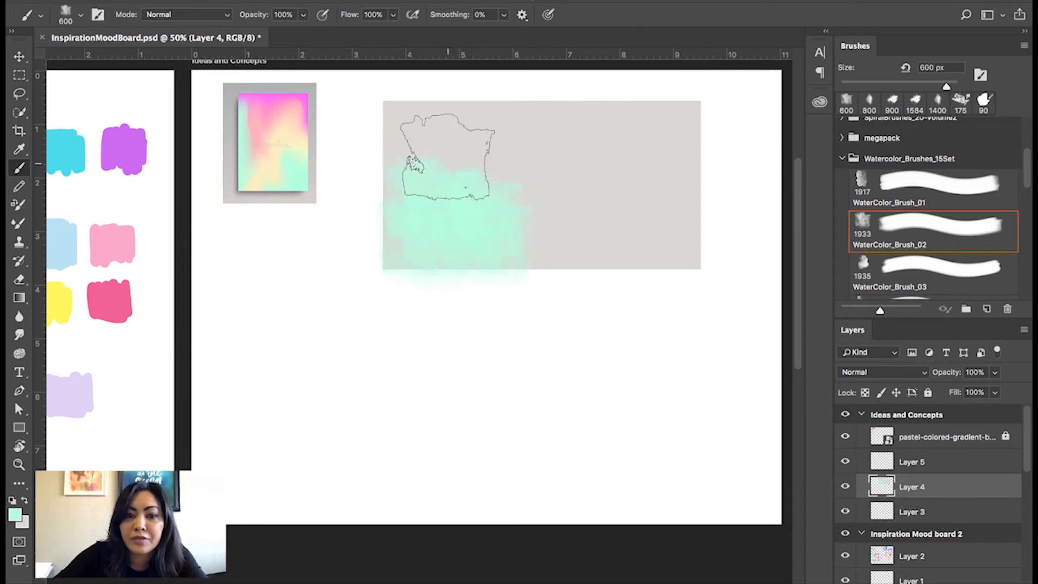
pyautogui.click(425, 141)
pyautogui.moveTo(425, 142)
pyautogui.mouseDown()
pyautogui.moveTo(568, 227)
pyautogui.moveTo(520, 172)
pyautogui.moveTo(434, 152)
pyautogui.moveTo(485, 156)
pyautogui.moveTo(525, 228)
pyautogui.moveTo(660, 231)
pyautogui.moveTo(652, 123)
pyautogui.moveTo(612, 184)
pyautogui.moveTo(594, 138)
pyautogui.moveTo(480, 127)
pyautogui.moveTo(505, 125)
pyautogui.moveTo(417, 138)
pyautogui.moveTo(408, 224)
pyautogui.mouseUp()
pyautogui.moveTo(709, 254)
pyautogui.mouseDown()
pyautogui.moveTo(676, 246)
pyautogui.moveTo(631, 199)
pyautogui.moveTo(549, 222)
pyautogui.moveTo(594, 172)
pyautogui.moveTo(574, 182)
pyautogui.mouseUp()
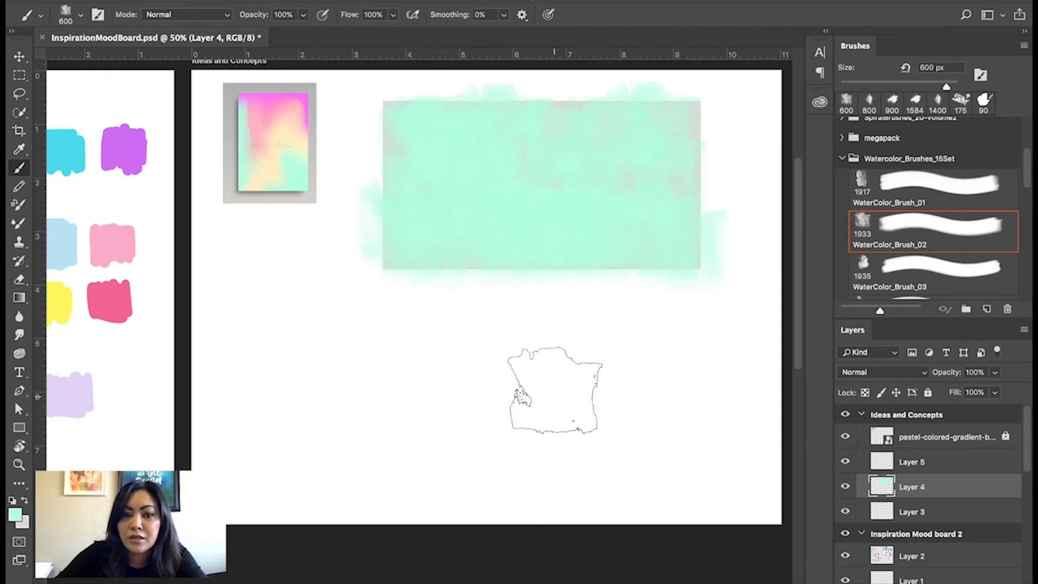
# Switch to the WaterColor_Brush_03 brush and reduce its size to 800 px.
pyautogui.click(912, 279)
pyautogui.press('[')
pyautogui.press('[')
pyautogui.press('[')
pyautogui.press('[')
pyautogui.press('[')
pyautogui.press('[')
pyautogui.press('[')
pyautogui.press('[')
pyautogui.press('[')
pyautogui.press('[')
pyautogui.press('[')
pyautogui.press('[')
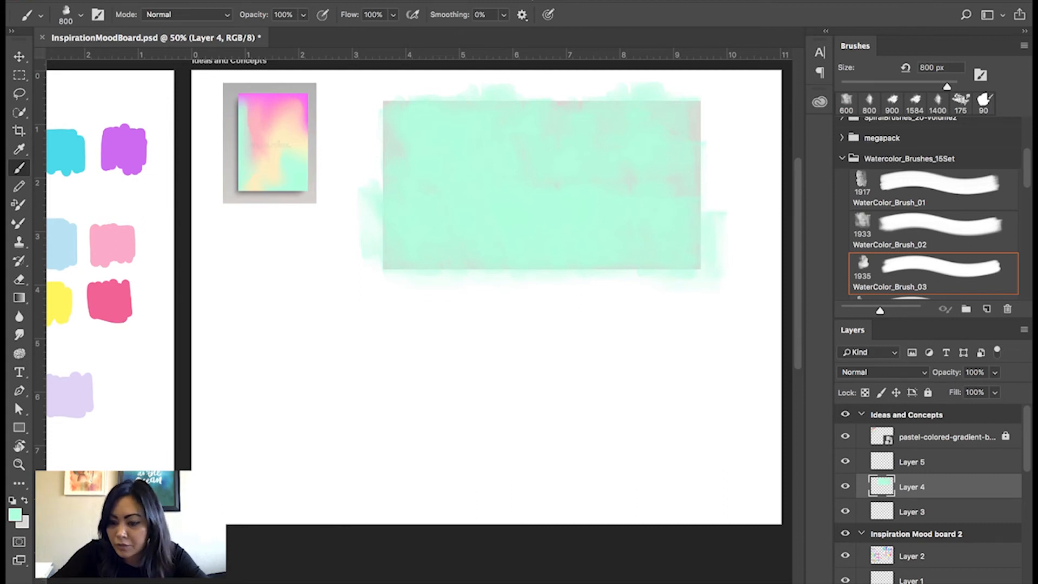
# Add an empty layer above Layer 4 and rename Layer 4 as "light turquoise".
pyautogui.click(987, 583)
pyautogui.doubleClick(911, 513)
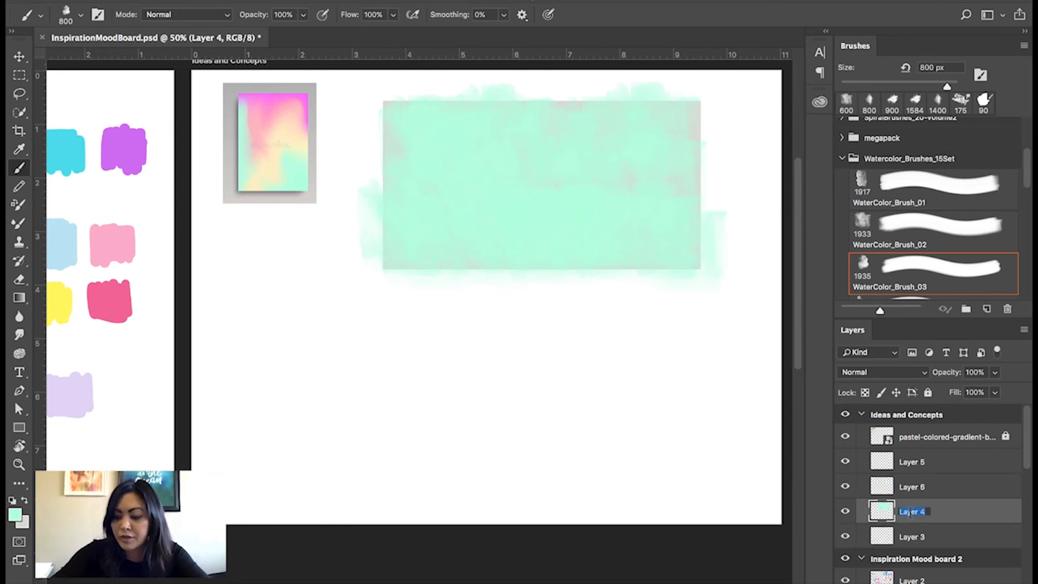
pyautogui.press('BackSpace')
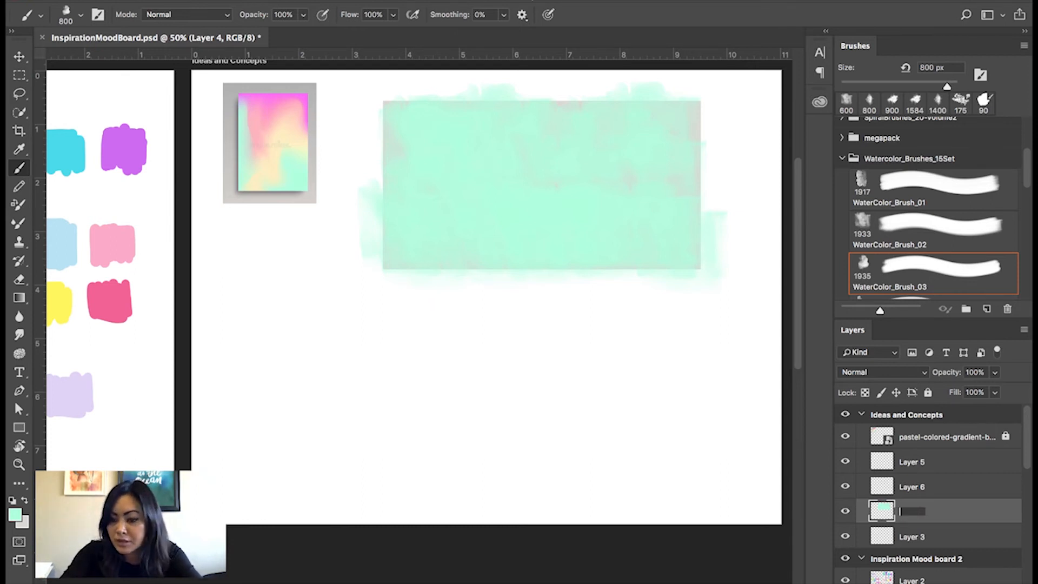
pyautogui.write('light turquoise')
pyautogui.press('Return')
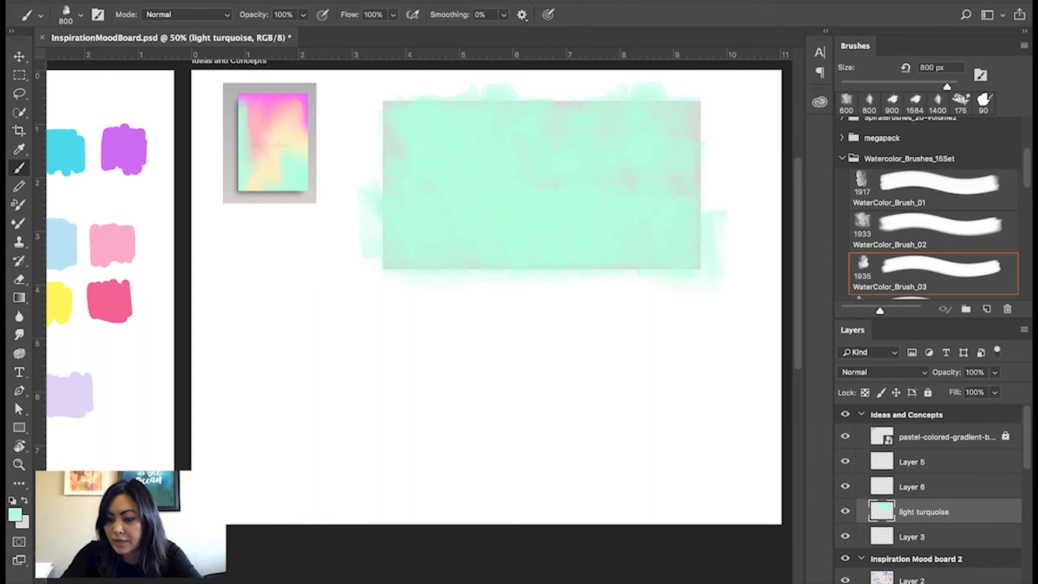
# Sample peach from the gradient poster and paint a soft patch over the turquoise centre on Layer 6 at 1100 px.
pyautogui.click(960, 487)
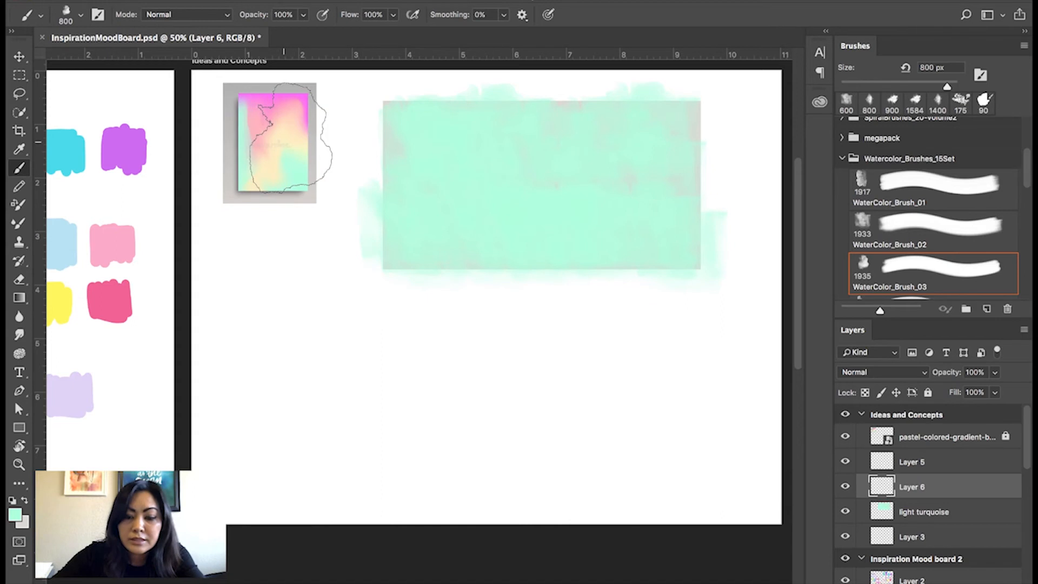
pyautogui.press('i')
pyautogui.click(289, 124)
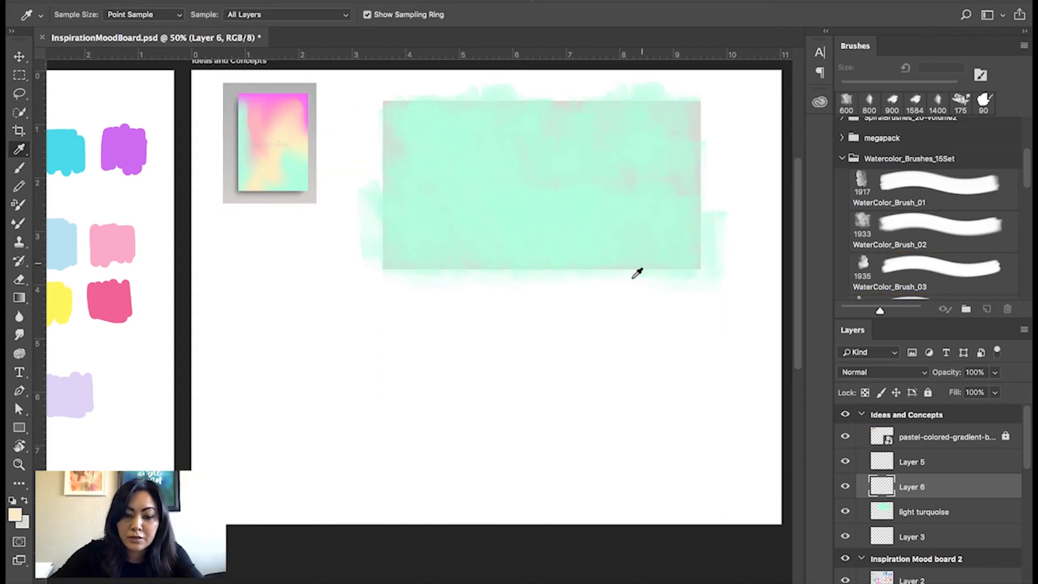
pyautogui.press('b')
pyautogui.click(561, 174)
pyautogui.moveTo(560, 174)
pyautogui.mouseDown()
pyautogui.moveTo(539, 115)
pyautogui.moveTo(537, 187)
pyautogui.moveTo(539, 164)
pyautogui.moveTo(519, 192)
pyautogui.moveTo(517, 218)
pyautogui.moveTo(506, 216)
pyautogui.moveTo(527, 167)
pyautogui.moveTo(517, 266)
pyautogui.mouseUp()
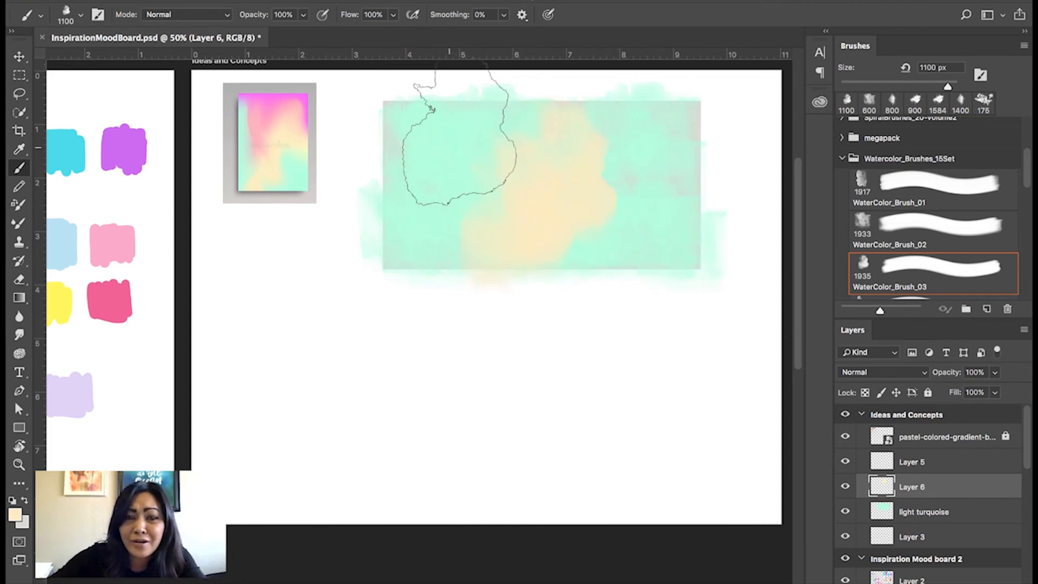
# Sample magenta from the gradient poster and set up the WaterColor_Brush_15 brush at 800 px.
pyautogui.press('i')
pyautogui.press('x')
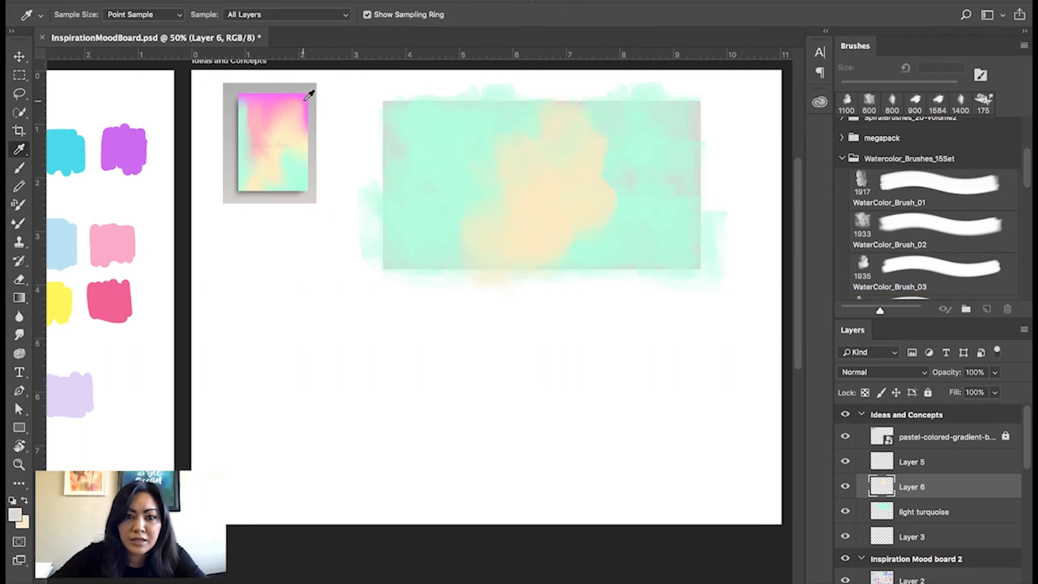
pyautogui.press('b')
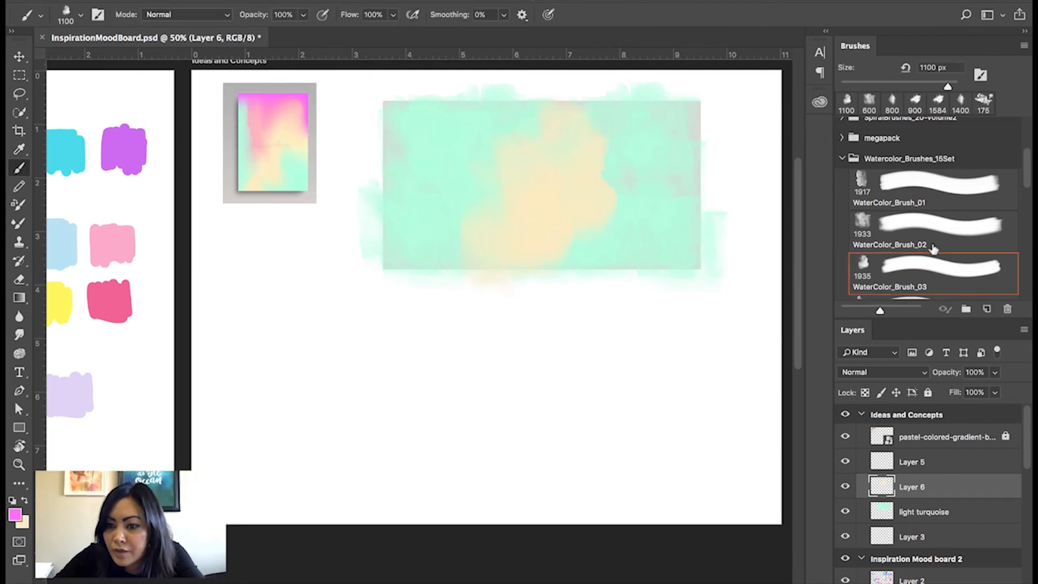
pyautogui.moveTo(1028, 170); pyautogui.dragTo(1028, 172)
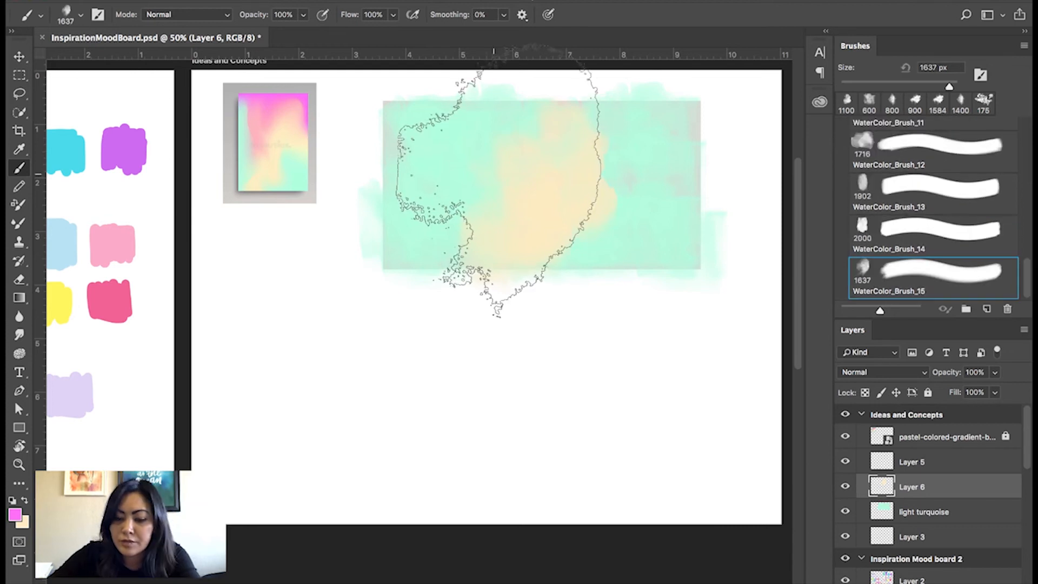
pyautogui.press('[')
pyautogui.press('[')
pyautogui.press('[')
pyautogui.press('[')
pyautogui.press('[')
pyautogui.press('[')
pyautogui.press('[')
pyautogui.press('[')
pyautogui.press('[')
# Try a magenta brush mark beside the peach patch on Layer 6 with the layer's opacity lowered.
pyautogui.click(503, 151)
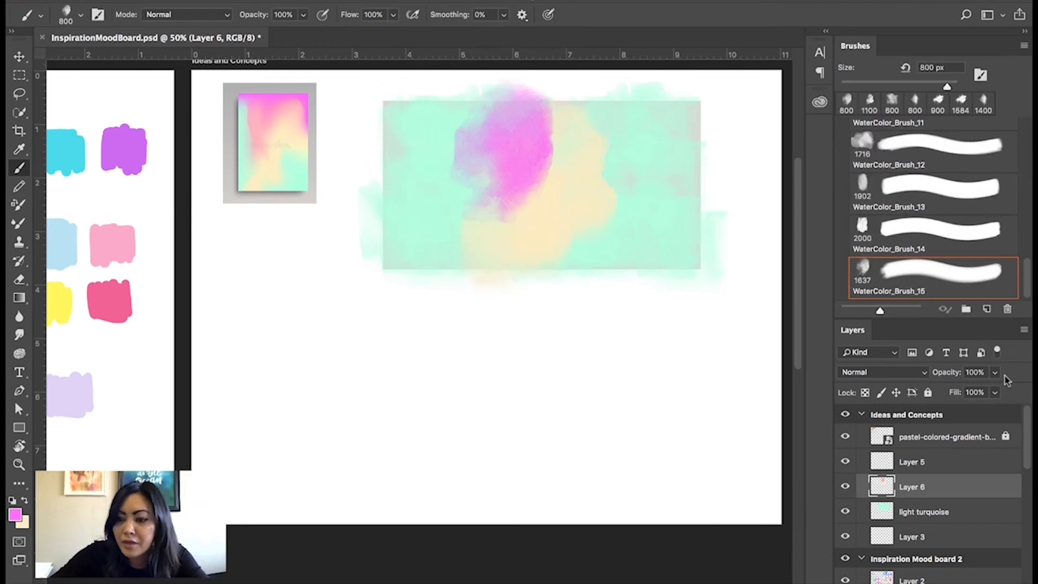
pyautogui.click(995, 373)
pyautogui.moveTo(983, 391)
pyautogui.mouseDown()
pyautogui.moveTo(956, 395)
pyautogui.moveTo(971, 391)
pyautogui.mouseUp()
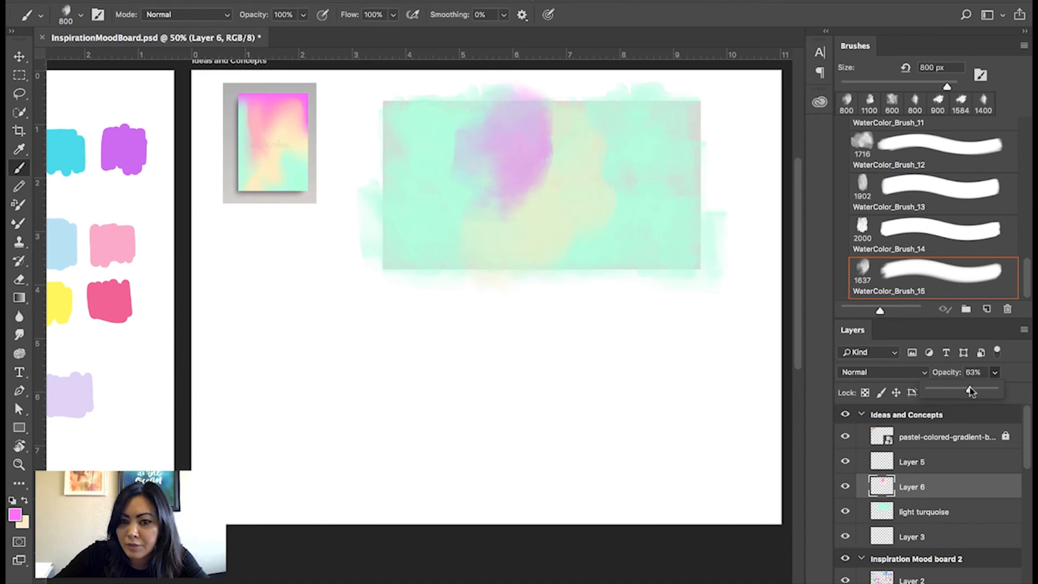
pyautogui.moveTo(971, 389); pyautogui.dragTo(964, 390)
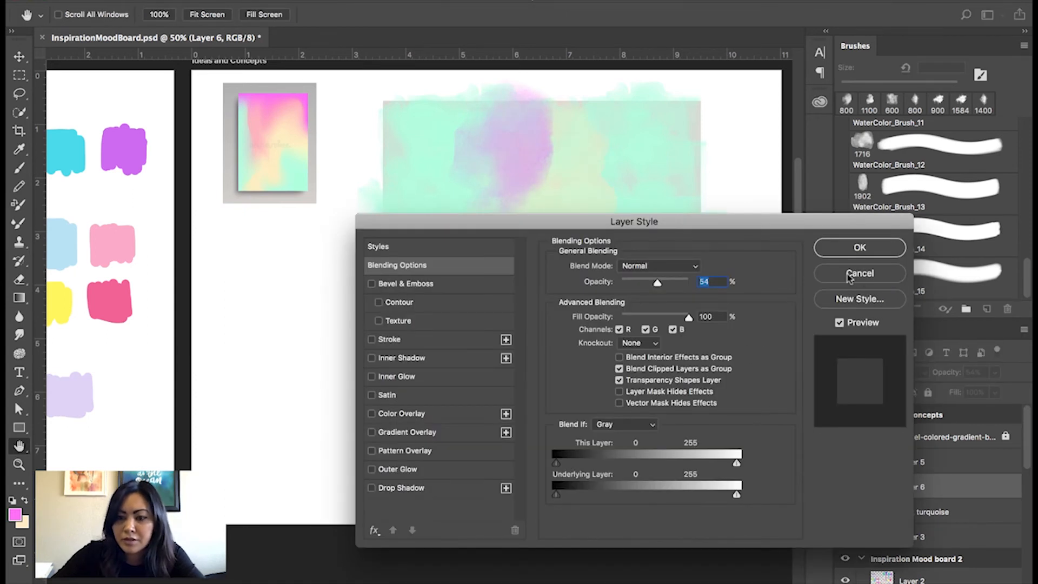
pyautogui.click(849, 276)
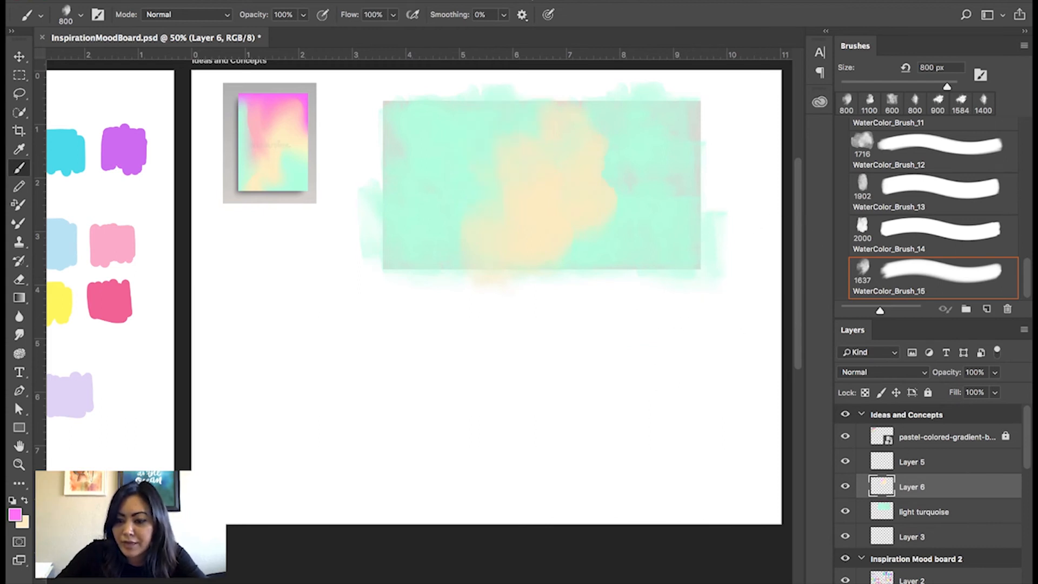
# Add an empty layer above Layer 6.
pyautogui.hotkey('ctrl', 'shift', 'alt', 'n')
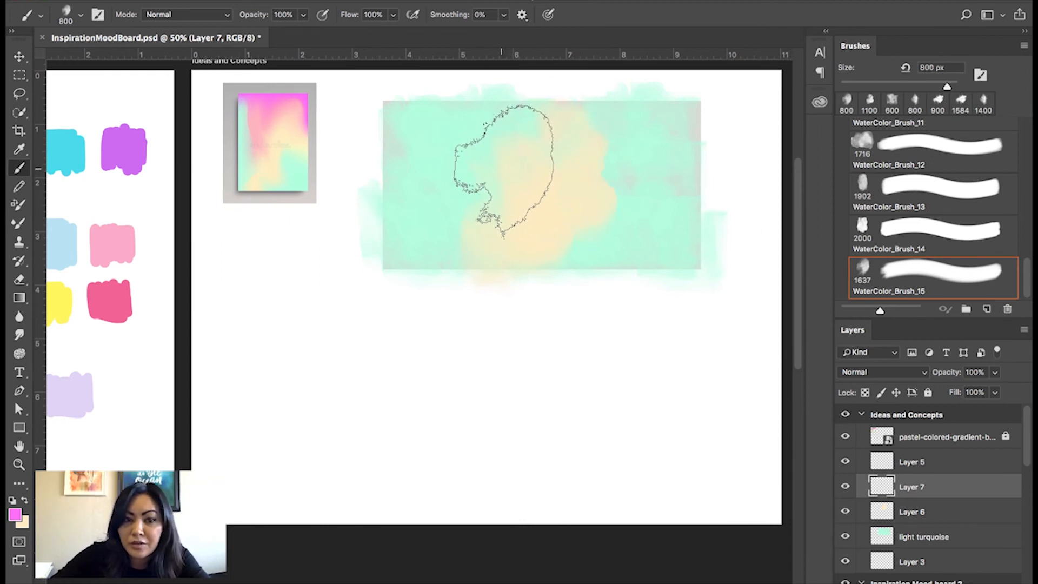
# Stamp a magenta watercolor mark over the peach patch on Layer 7 and lower the layer's opacity to 64%.
pyautogui.click(503, 171)
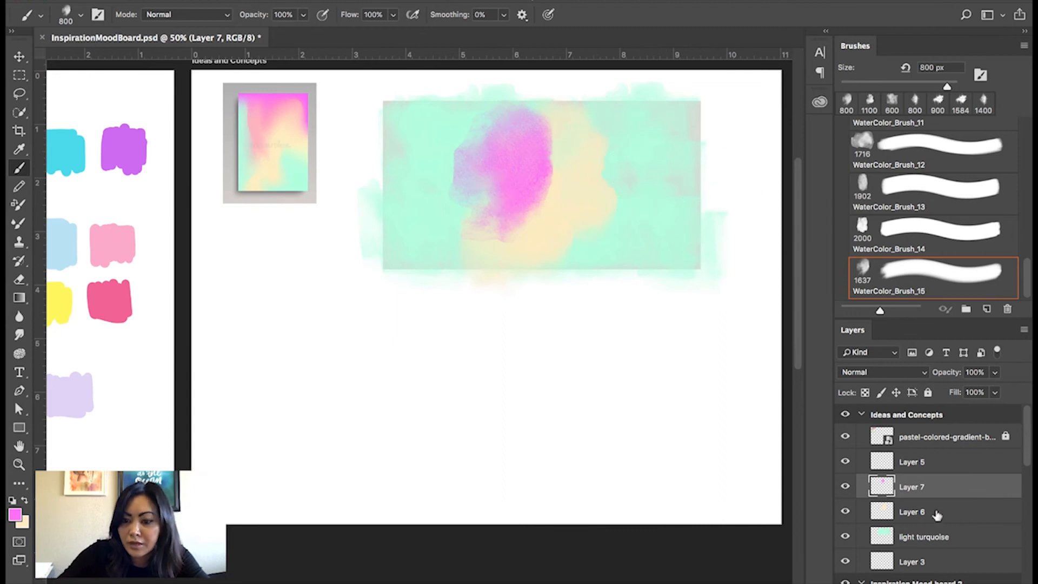
pyautogui.click(994, 372)
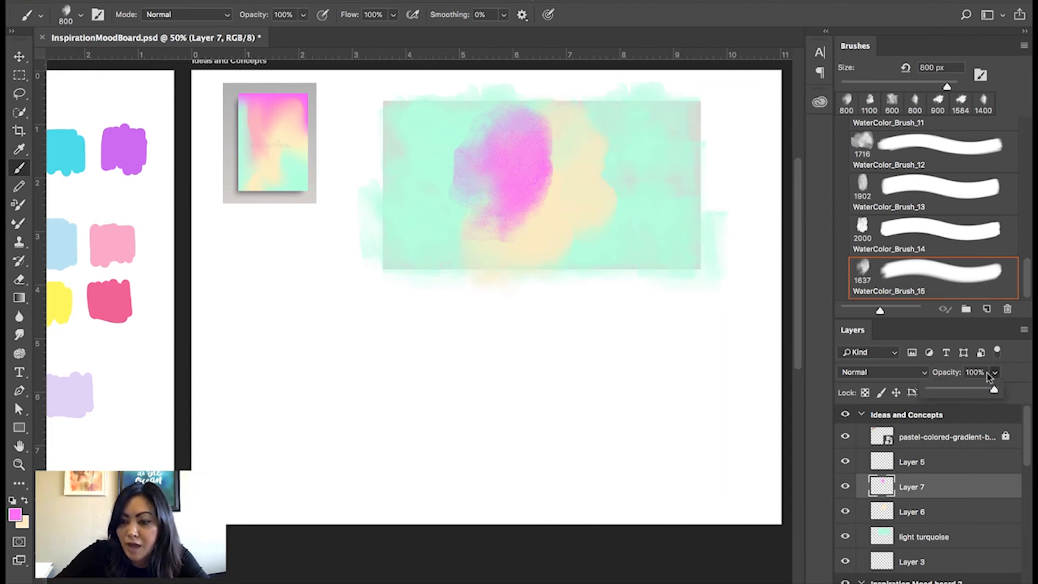
pyautogui.moveTo(973, 391); pyautogui.dragTo(968, 393)
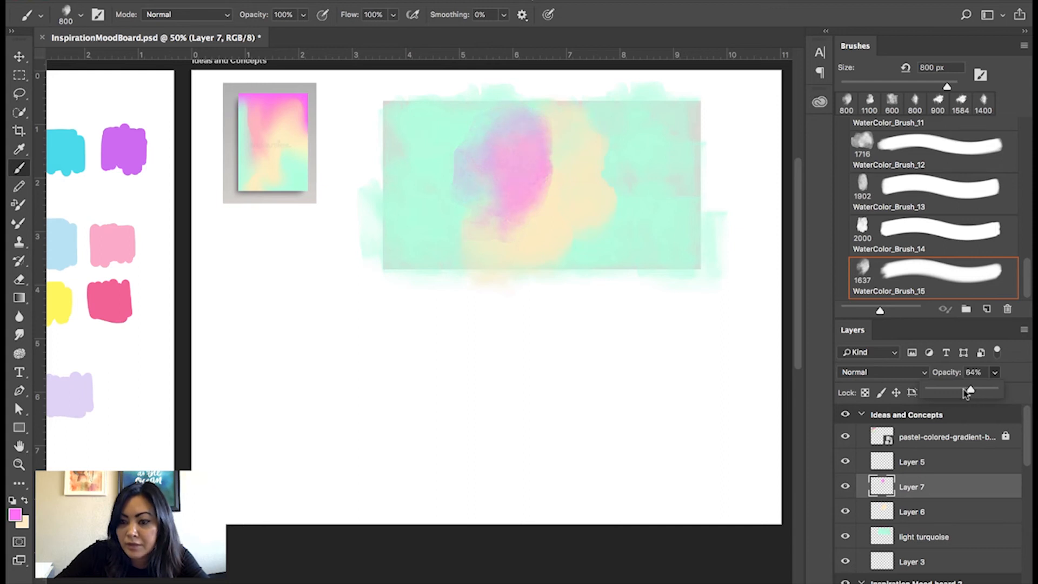
# Set Layer 7's blend mode to Multiply and shift its magenta mark left of the peach patch.
pyautogui.click(923, 374)
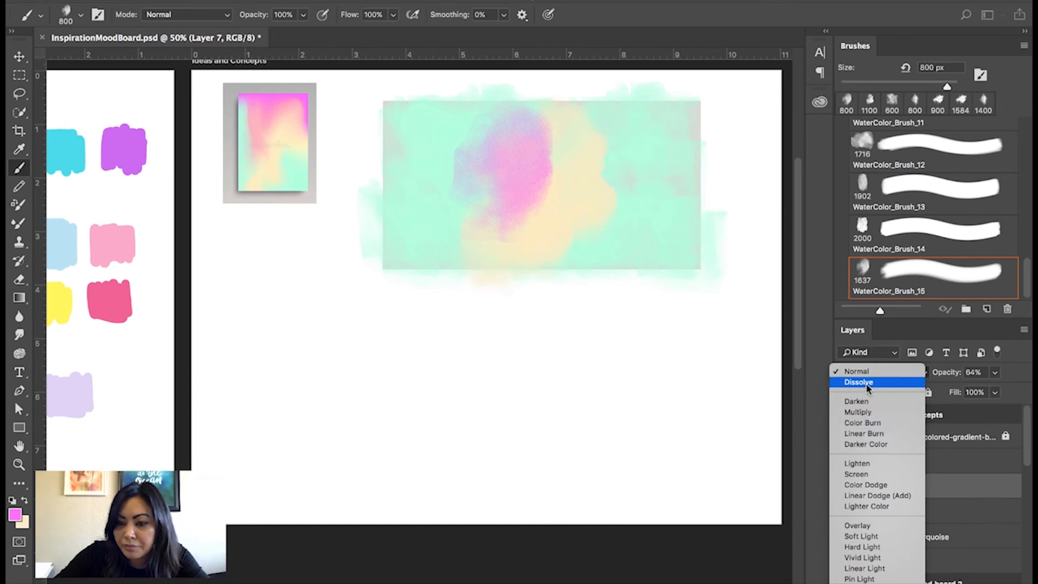
pyautogui.click(871, 427)
pyautogui.click(846, 486)
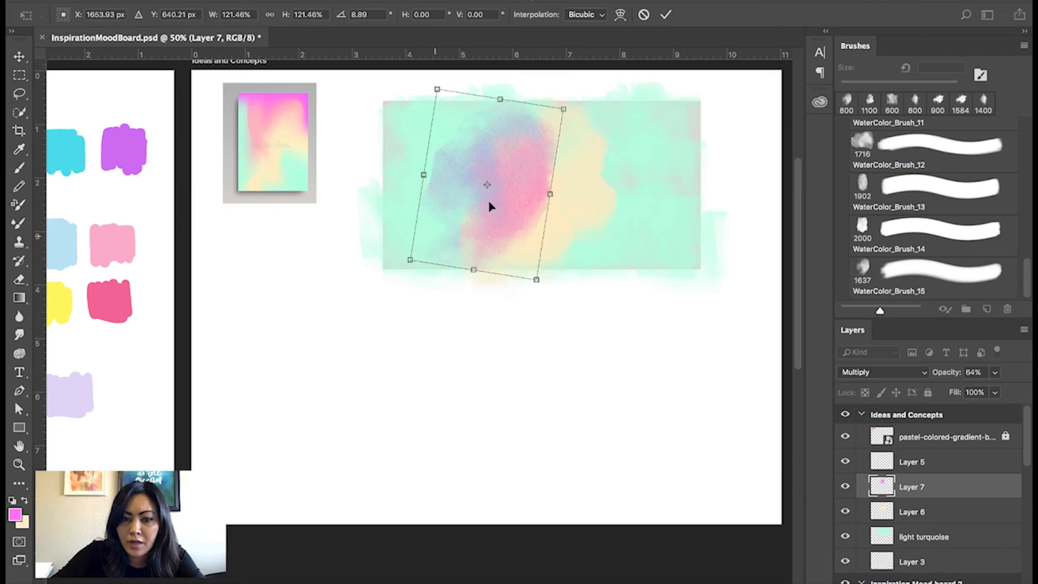
pyautogui.moveTo(491, 204)
pyautogui.mouseDown()
pyautogui.moveTo(503, 186)
pyautogui.moveTo(494, 176)
pyautogui.mouseUp()
pyautogui.press('Return')
pyautogui.press('b')
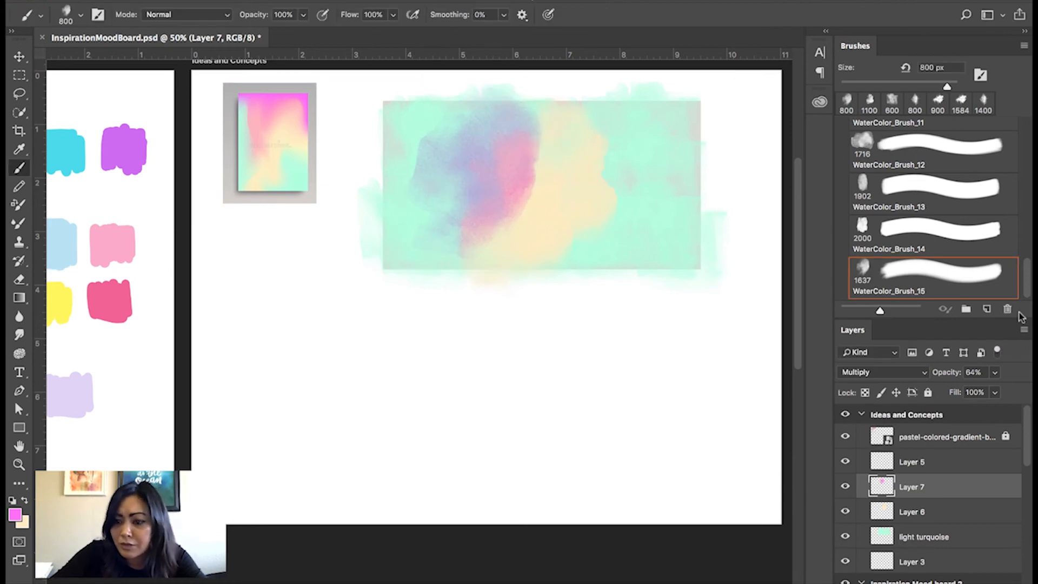
pyautogui.click(994, 372)
pyautogui.moveTo(995, 389); pyautogui.dragTo(986, 395)
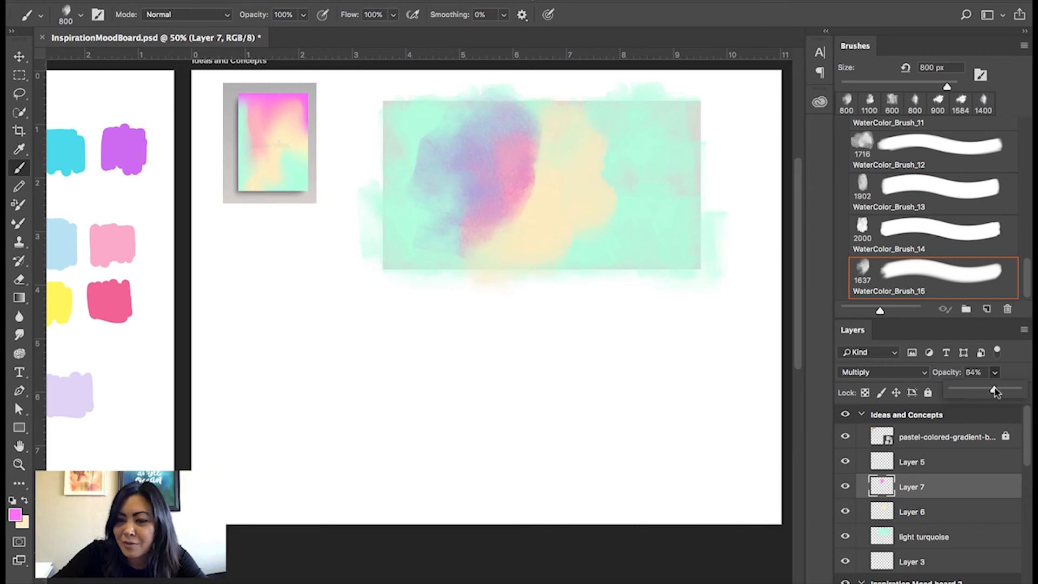
# Add an empty layer above Layer 7 and stamp a magenta mark over the right end of the turquoise rectangle.
pyautogui.press('v')
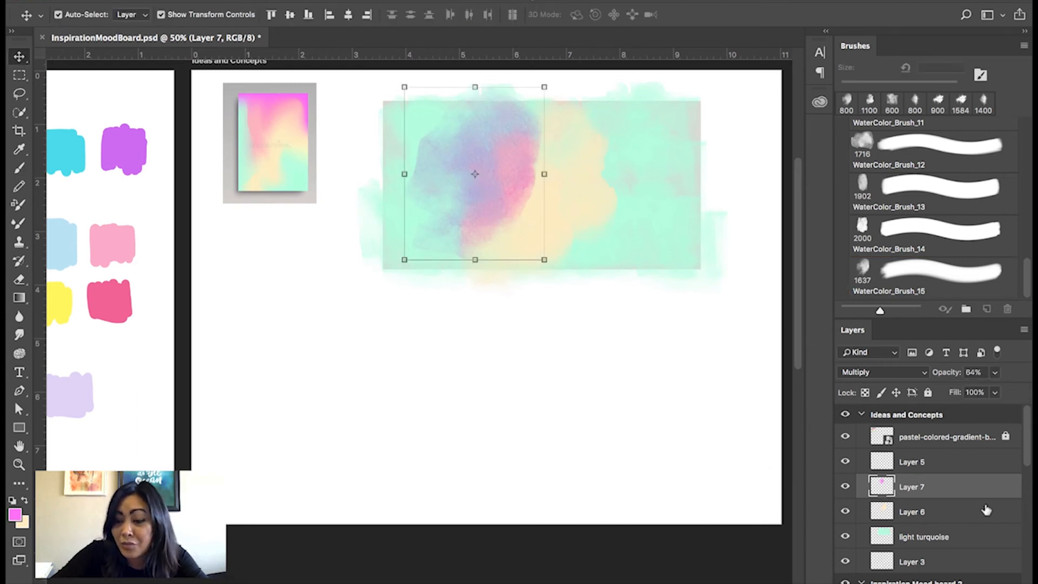
pyautogui.hotkey('ctrl', 'shift', 'alt', 'n')
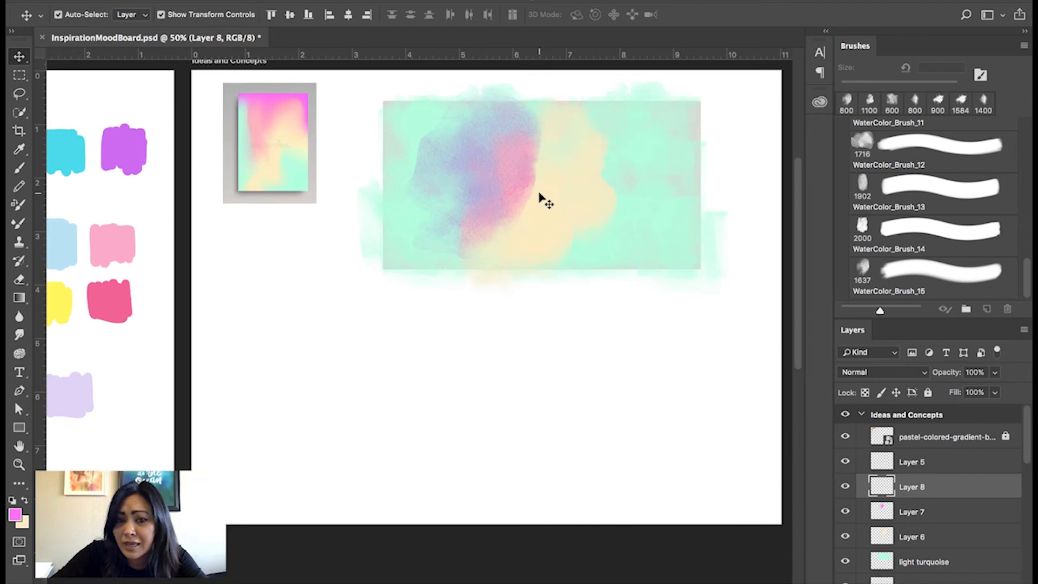
pyautogui.press('b')
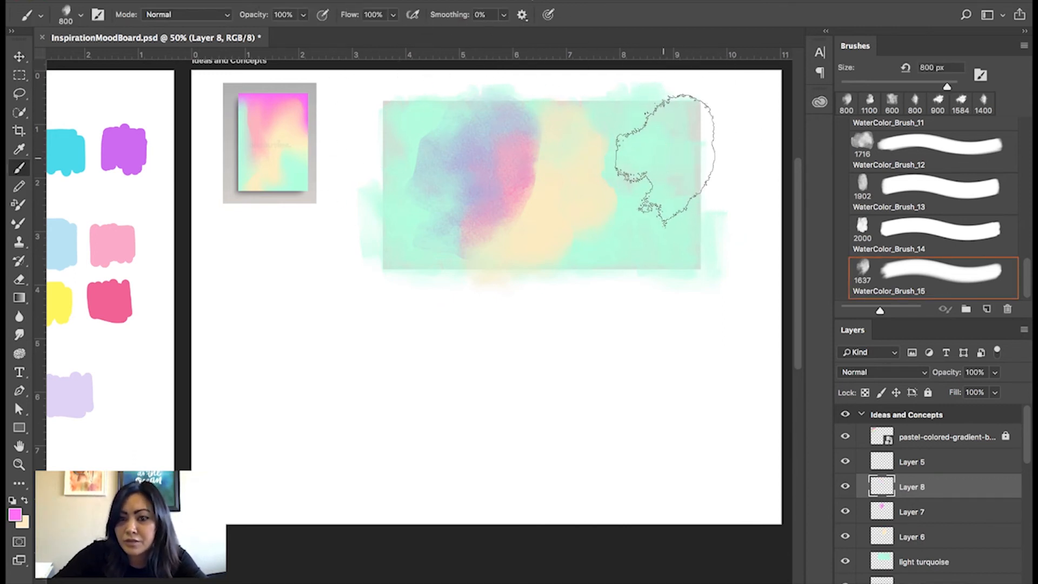
pyautogui.click(668, 150)
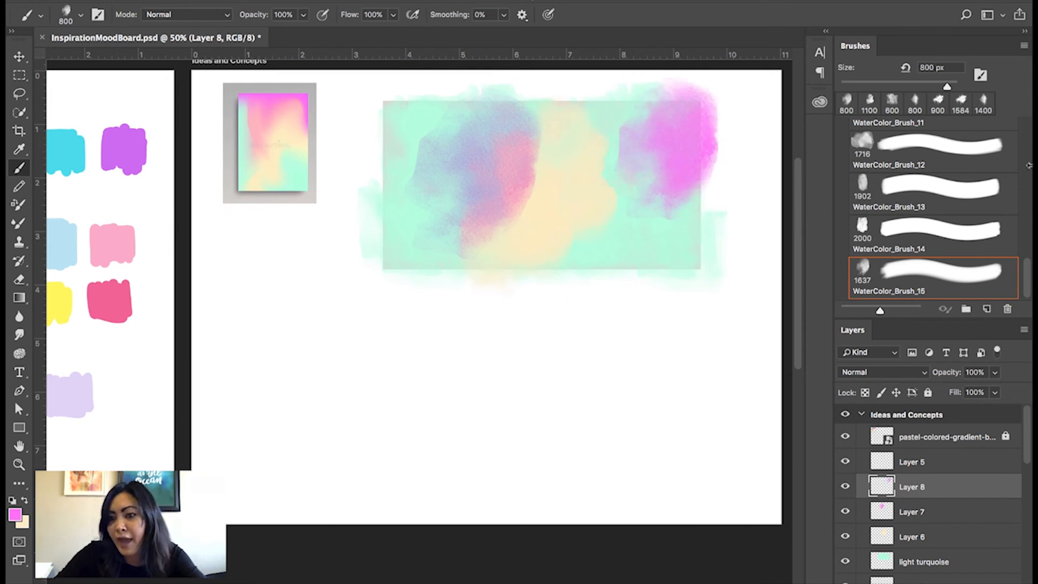
# Set up the WaterColor_Brush_08 brush at 700 px with 43% opacity.
pyautogui.moveTo(1027, 264); pyautogui.dragTo(1028, 239)
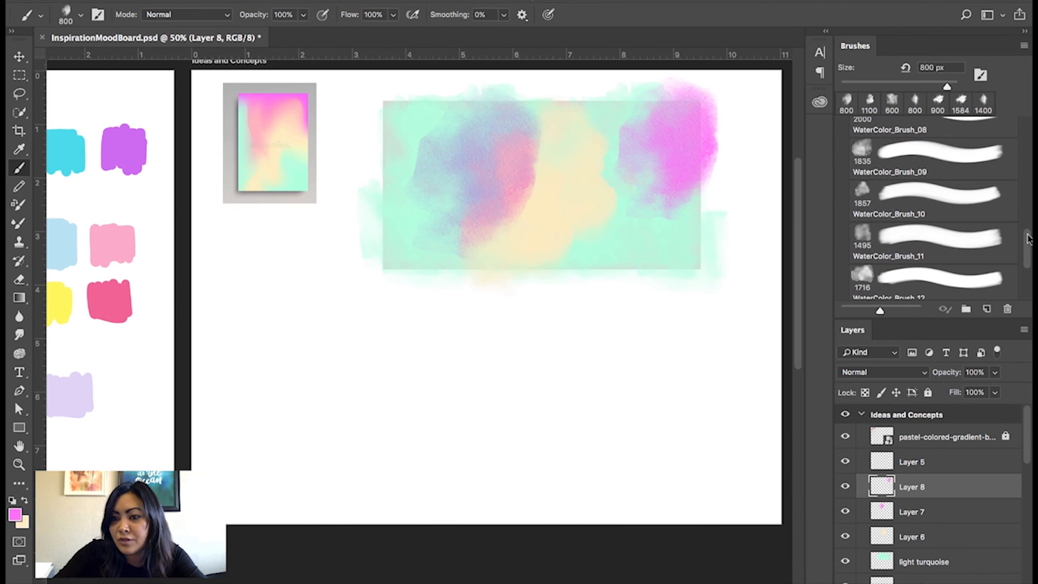
pyautogui.click(922, 227)
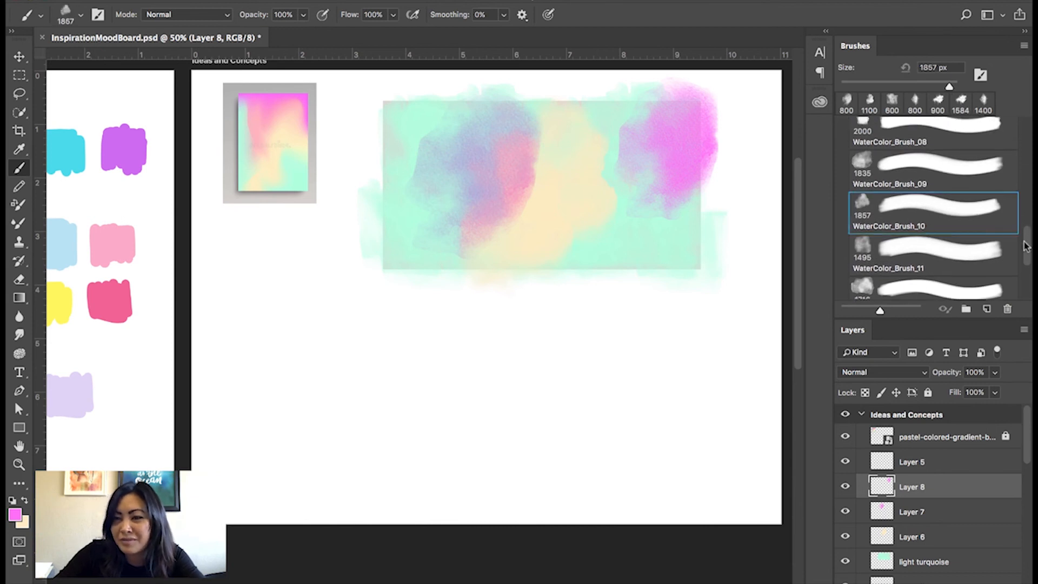
pyautogui.moveTo(1025, 245); pyautogui.dragTo(1027, 226)
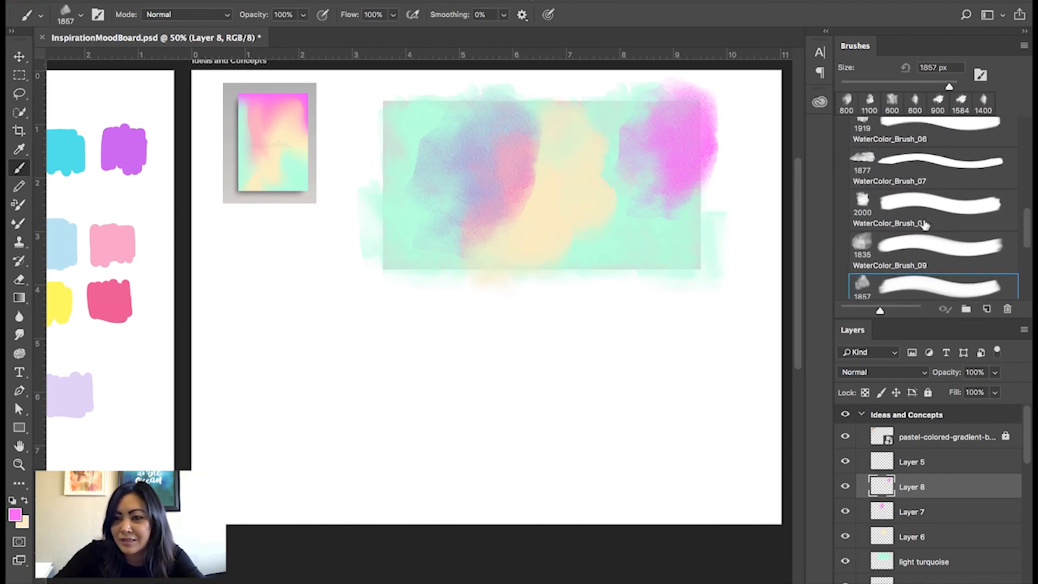
pyautogui.click(922, 209)
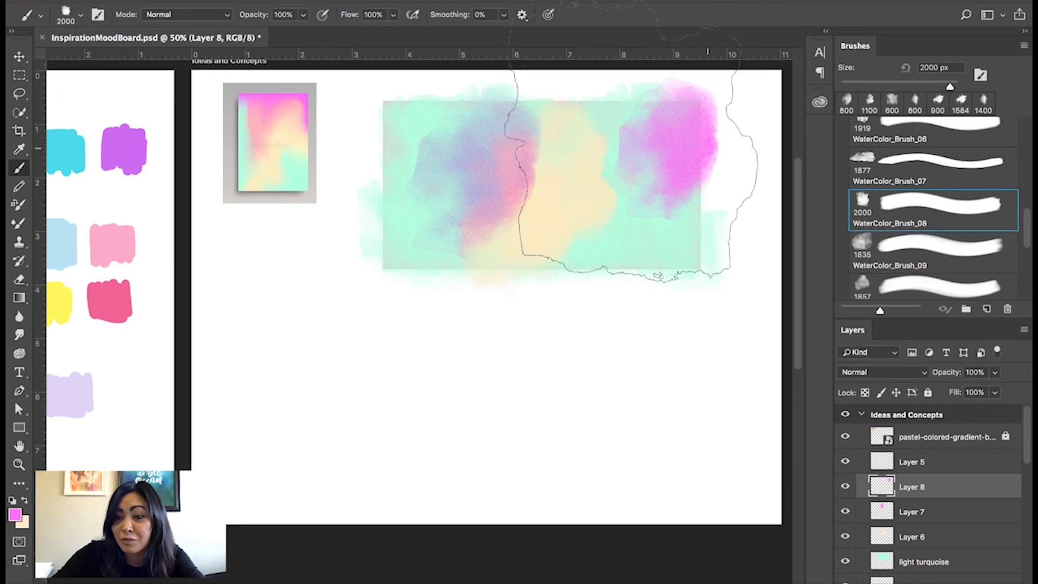
pyautogui.click(306, 18)
pyautogui.moveTo(306, 31); pyautogui.dragTo(278, 36)
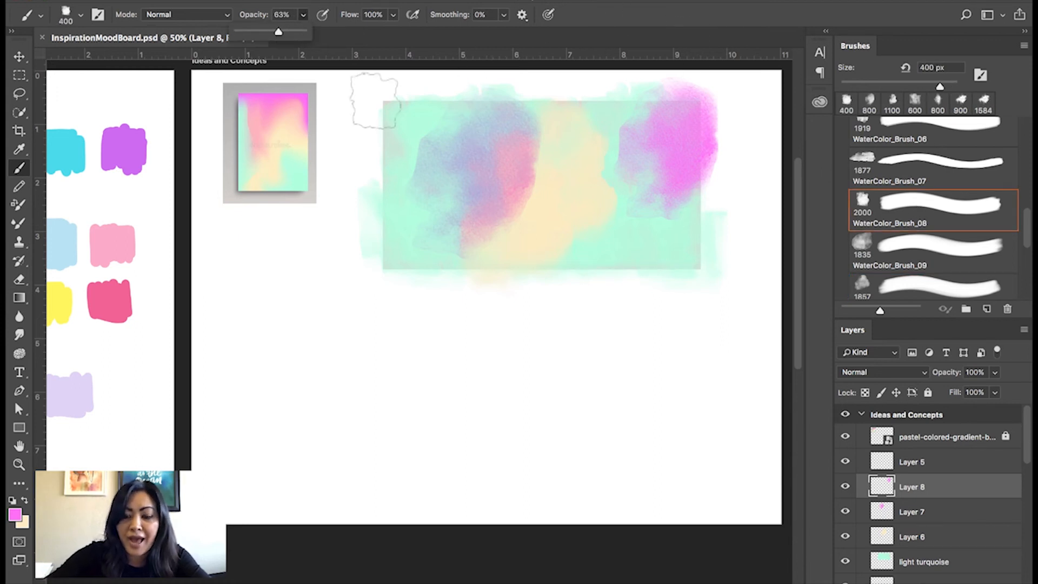
pyautogui.press(']')
pyautogui.press(']')
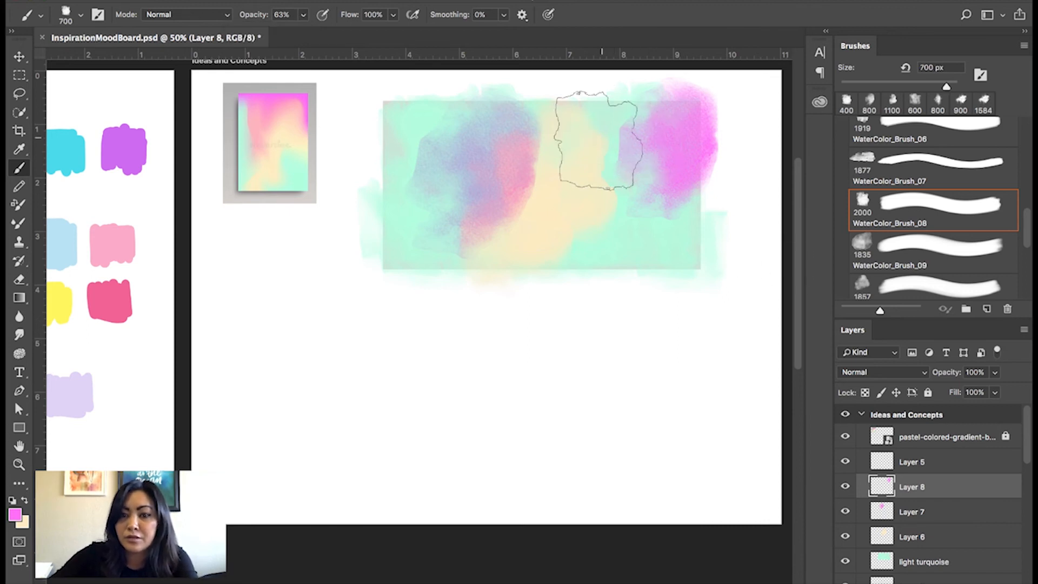
pyautogui.press(']')
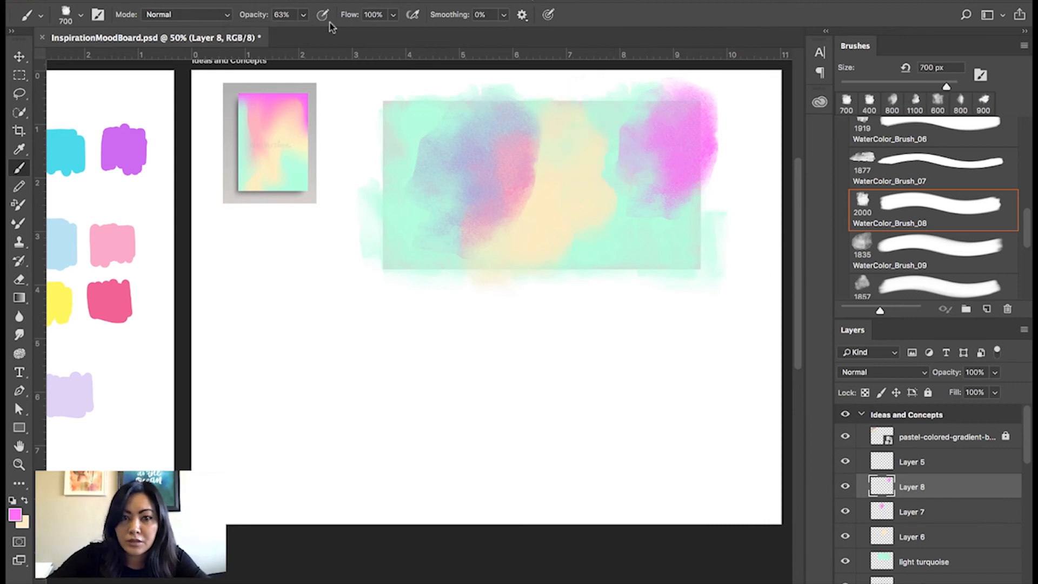
pyautogui.click(303, 15)
pyautogui.moveTo(305, 31); pyautogui.dragTo(290, 32)
pyautogui.click(599, 115)
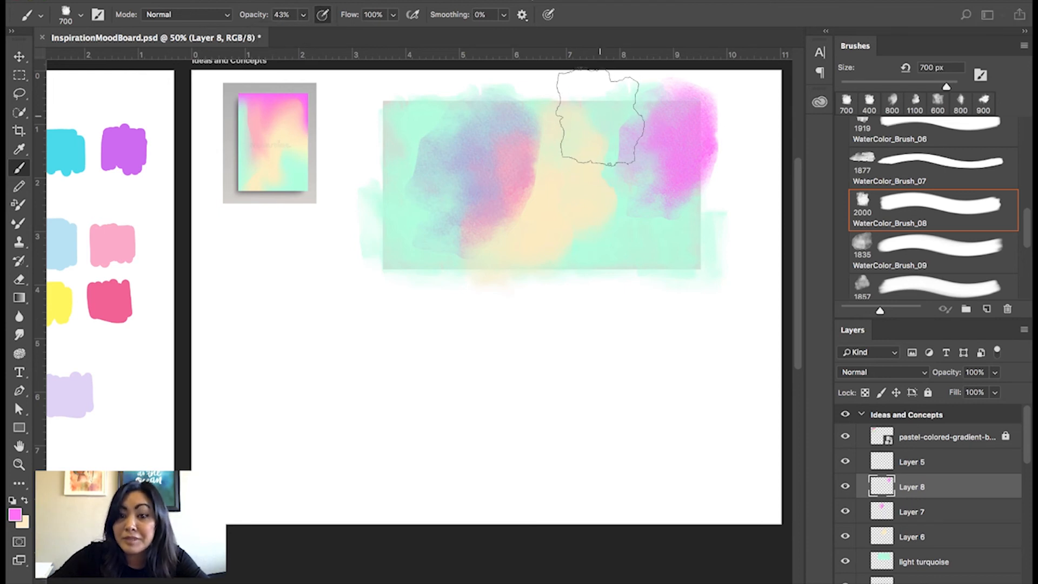
# Paint translucent magenta strokes on Layer 8 across the upper peach area, the left side and the lower part of the gradient.
pyautogui.moveTo(566, 120); pyautogui.dragTo(590, 118)
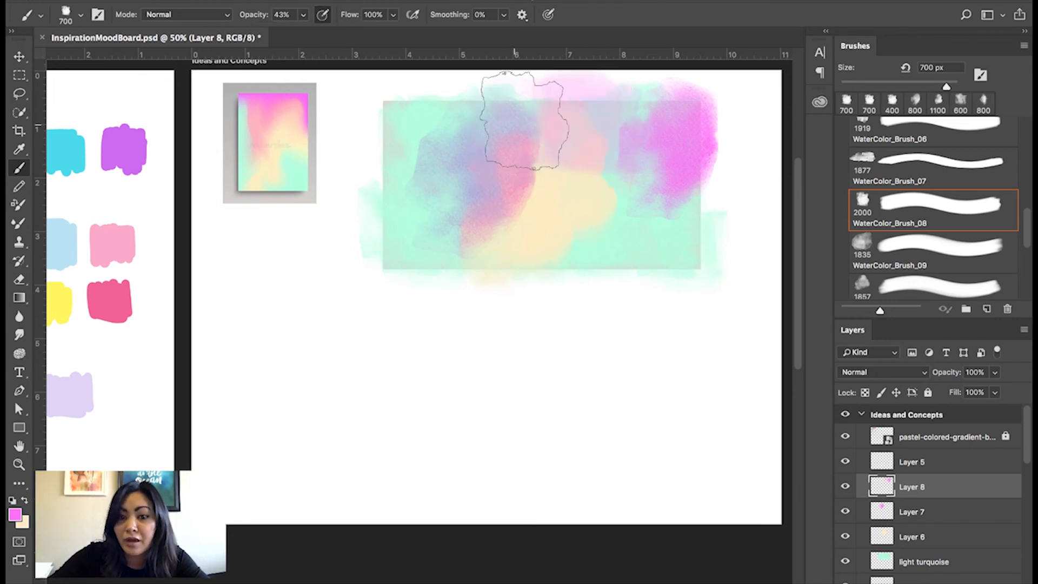
pyautogui.moveTo(424, 221)
pyautogui.mouseDown()
pyautogui.moveTo(625, 179)
pyautogui.moveTo(630, 126)
pyautogui.moveTo(630, 140)
pyautogui.moveTo(468, 205)
pyautogui.mouseUp()
pyautogui.moveTo(545, 241)
pyautogui.mouseDown()
pyautogui.moveTo(559, 299)
pyautogui.moveTo(535, 241)
pyautogui.mouseUp()
pyautogui.moveTo(459, 255)
pyautogui.mouseDown()
pyautogui.moveTo(500, 297)
pyautogui.moveTo(480, 236)
pyautogui.moveTo(472, 273)
pyautogui.mouseUp()
pyautogui.hotkey('ctrl', 'r')
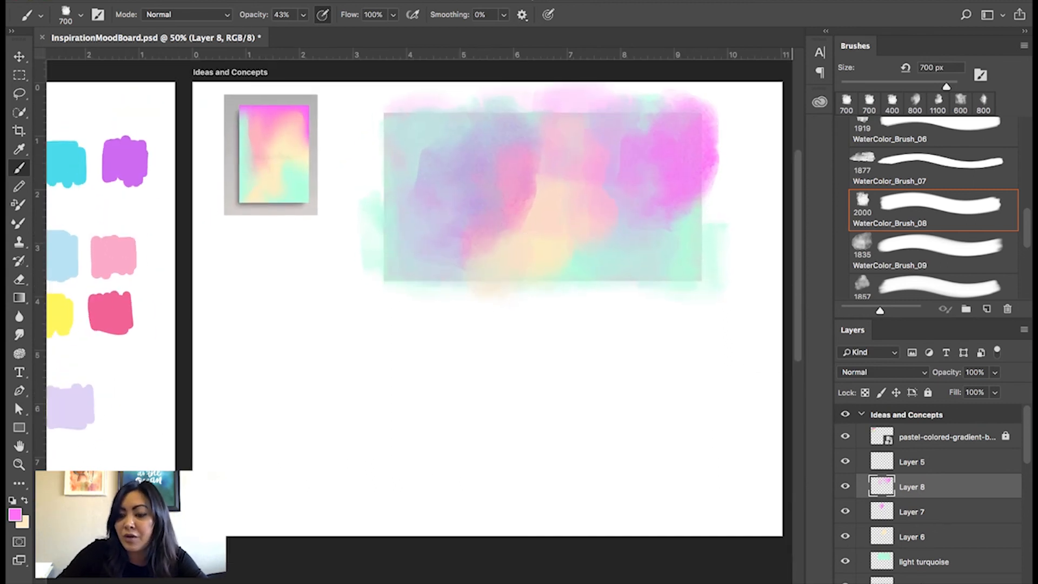
# Add an empty layer above Layer 8 and set up the WaterColor_Brush_10 brush at 500 px with 100% opacity.
pyautogui.press('alt+shift+super+n')
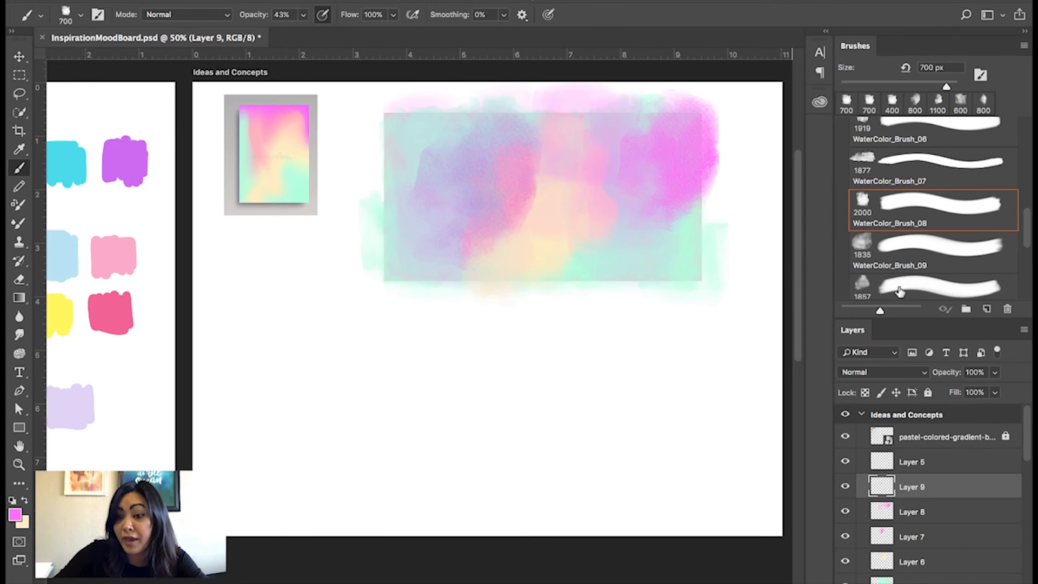
pyautogui.click(901, 289)
pyautogui.press('[')
pyautogui.press('[')
pyautogui.press('[')
pyautogui.press('[')
pyautogui.press('[')
pyautogui.press('[')
pyautogui.press('[')
pyautogui.press('[')
pyautogui.press('[')
pyautogui.press('[')
pyautogui.press('[')
pyautogui.press('[')
pyautogui.press('[')
pyautogui.press('[')
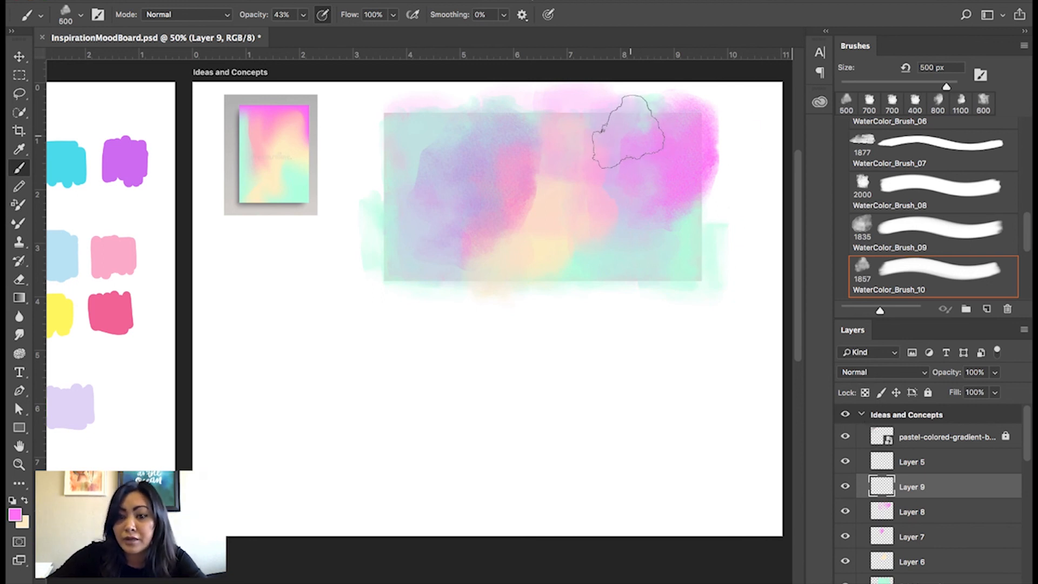
pyautogui.press('0')
# Paint magenta on Layer 9 along the gradient's upper edge and both sides, blending it inward toward the peach centre.
pyautogui.moveTo(616, 129); pyautogui.dragTo(394, 128)
pyautogui.moveTo(400, 171)
pyautogui.mouseDown()
pyautogui.moveTo(401, 143)
pyautogui.moveTo(393, 179)
pyautogui.moveTo(398, 109)
pyautogui.moveTo(398, 248)
pyautogui.mouseUp()
pyautogui.moveTo(688, 197)
pyautogui.mouseDown()
pyautogui.moveTo(704, 124)
pyautogui.moveTo(701, 262)
pyautogui.moveTo(698, 149)
pyautogui.mouseUp()
pyautogui.moveTo(669, 219)
pyautogui.mouseDown()
pyautogui.moveTo(647, 187)
pyautogui.moveTo(659, 151)
pyautogui.mouseUp()
pyautogui.moveTo(439, 126)
pyautogui.mouseDown()
pyautogui.moveTo(387, 125)
pyautogui.moveTo(521, 119)
pyautogui.mouseUp()
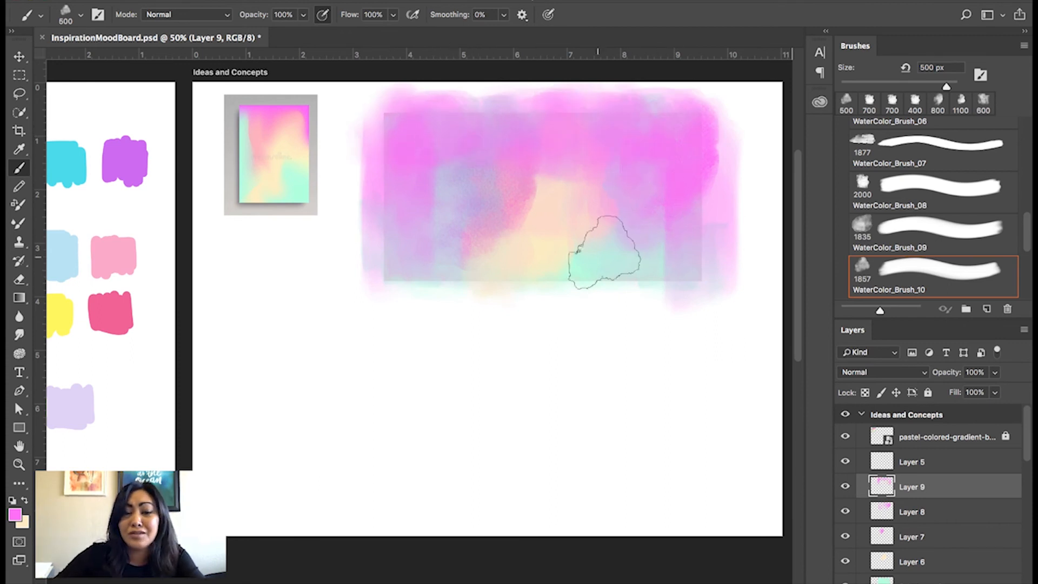
pyautogui.moveTo(505, 371); pyautogui.dragTo(595, 370)
pyautogui.hotkey('ctrl', 'r')
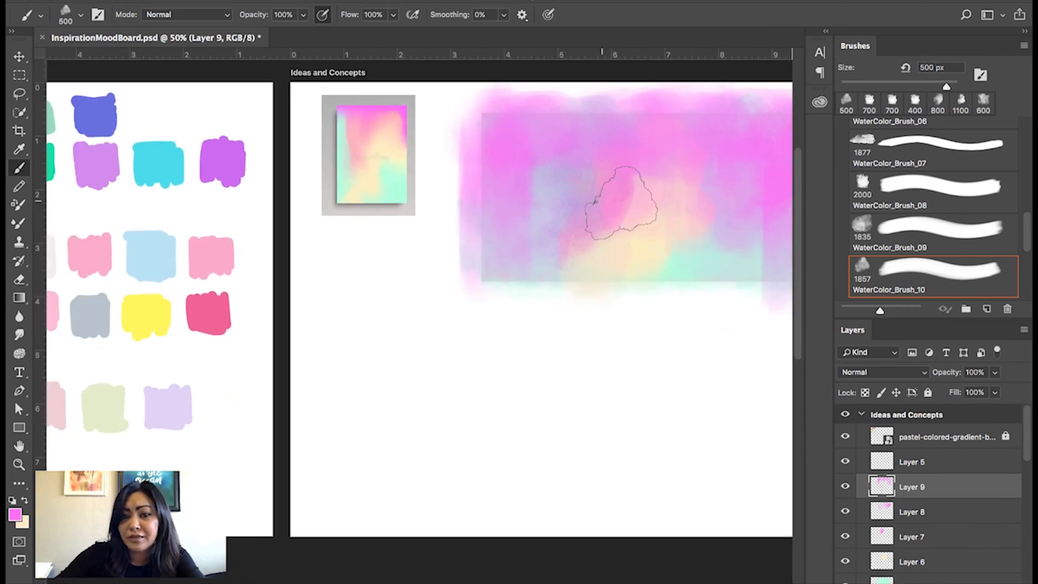
pyautogui.moveTo(636, 188)
pyautogui.mouseDown()
pyautogui.moveTo(616, 217)
pyautogui.moveTo(553, 256)
pyautogui.moveTo(519, 245)
pyautogui.moveTo(545, 179)
pyautogui.moveTo(498, 258)
pyautogui.mouseUp()
pyautogui.press('space')
pyautogui.moveTo(665, 291)
pyautogui.mouseDown()
pyautogui.moveTo(553, 296)
pyautogui.moveTo(578, 289)
pyautogui.mouseUp()
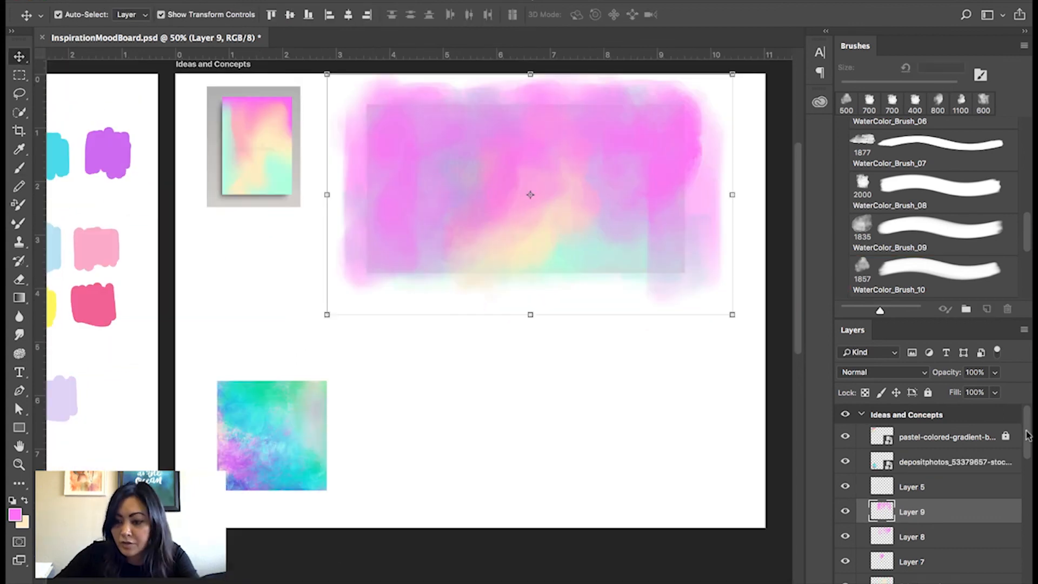
# Group the painted layers from Layer 9 down to light turquoise and name the group "1st concept".
pyautogui.moveTo(1027, 436); pyautogui.dragTo(1024, 464)
pyautogui.keyDown('shift'); pyautogui.click(938, 524); pyautogui.keyUp('shift')
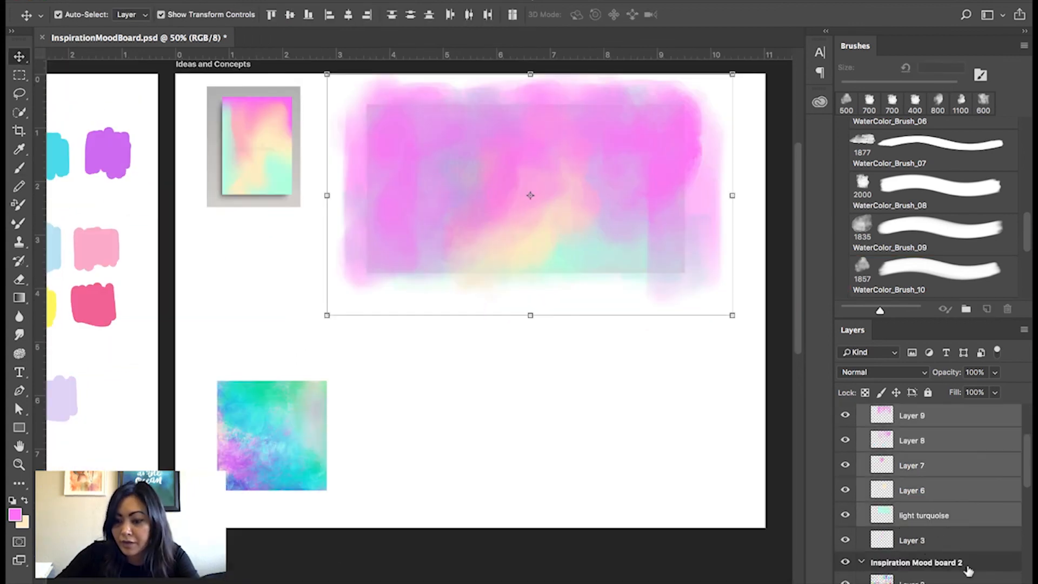
pyautogui.hotkey('ctrl', 'g')
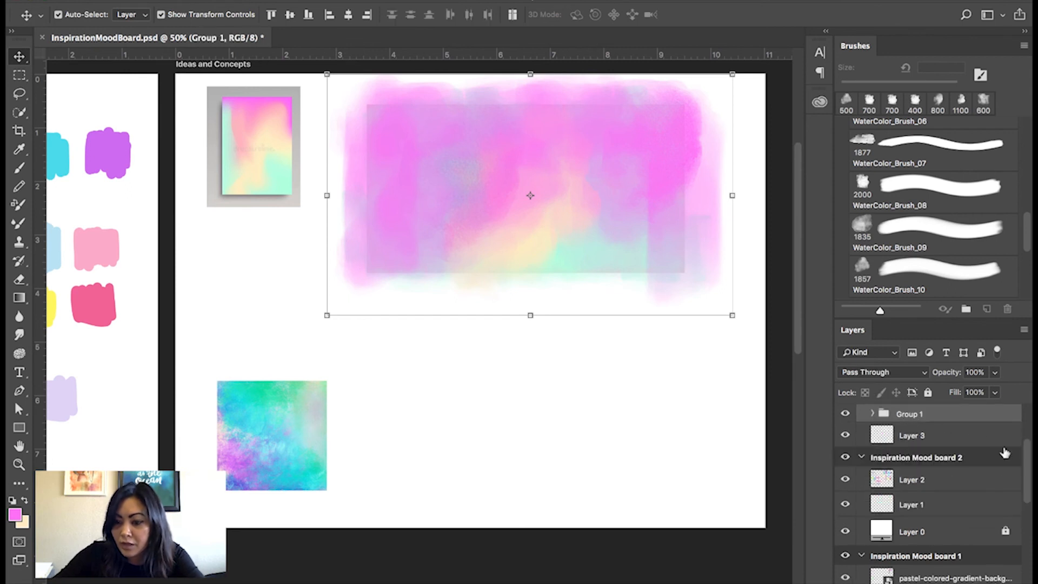
pyautogui.scroll(3, 918, 486)
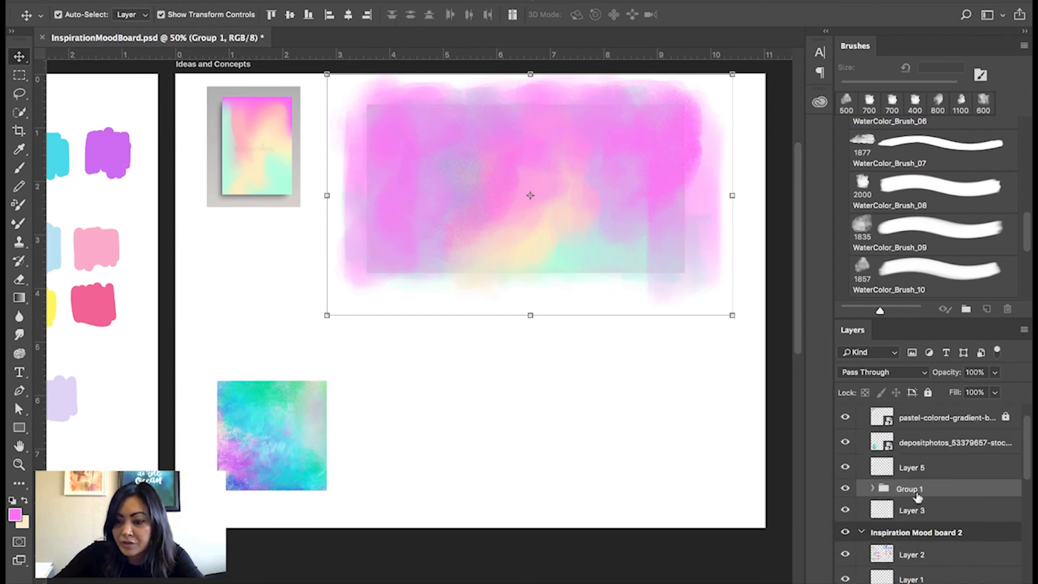
pyautogui.click(845, 489)
pyautogui.click(844, 489)
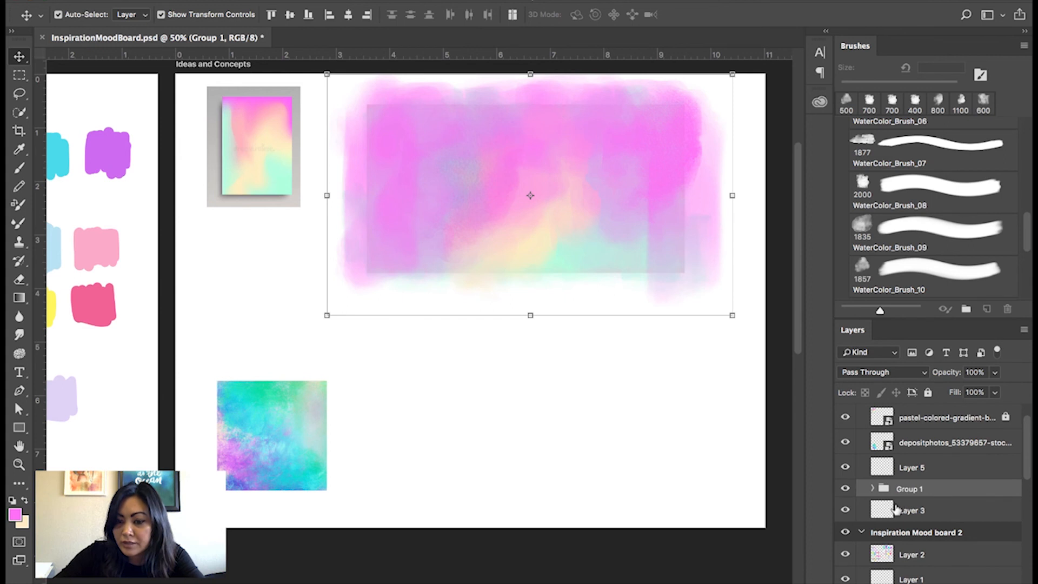
pyautogui.doubleClick(909, 489)
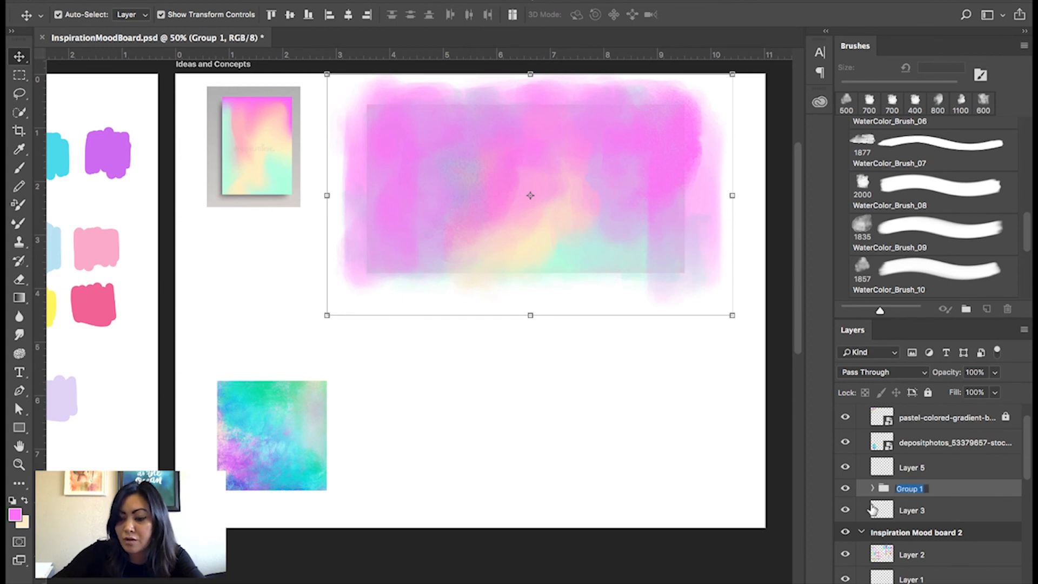
pyautogui.press('BackSpace')
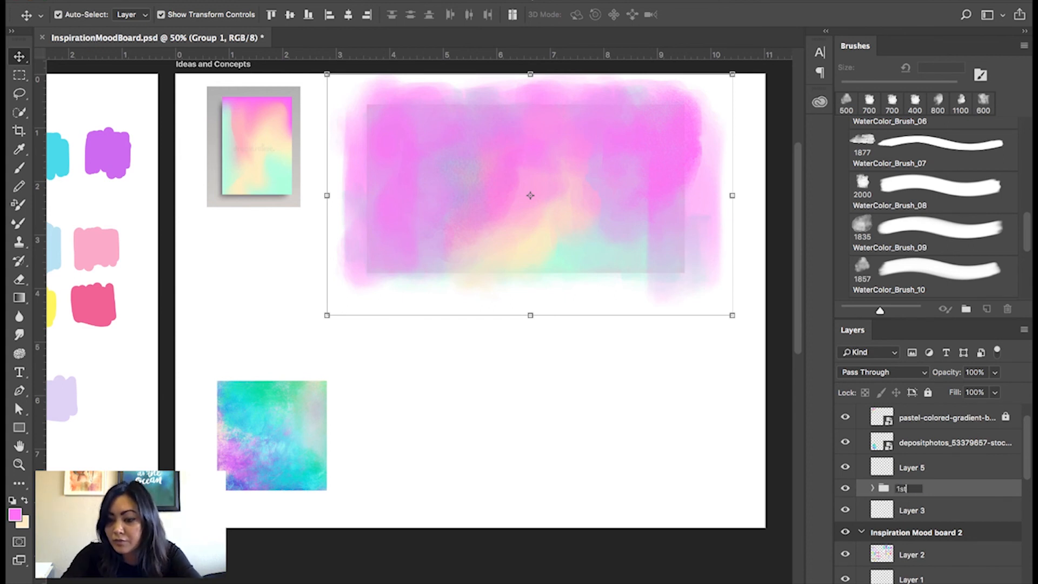
pyautogui.write('1st concept')
pyautogui.press('Return')
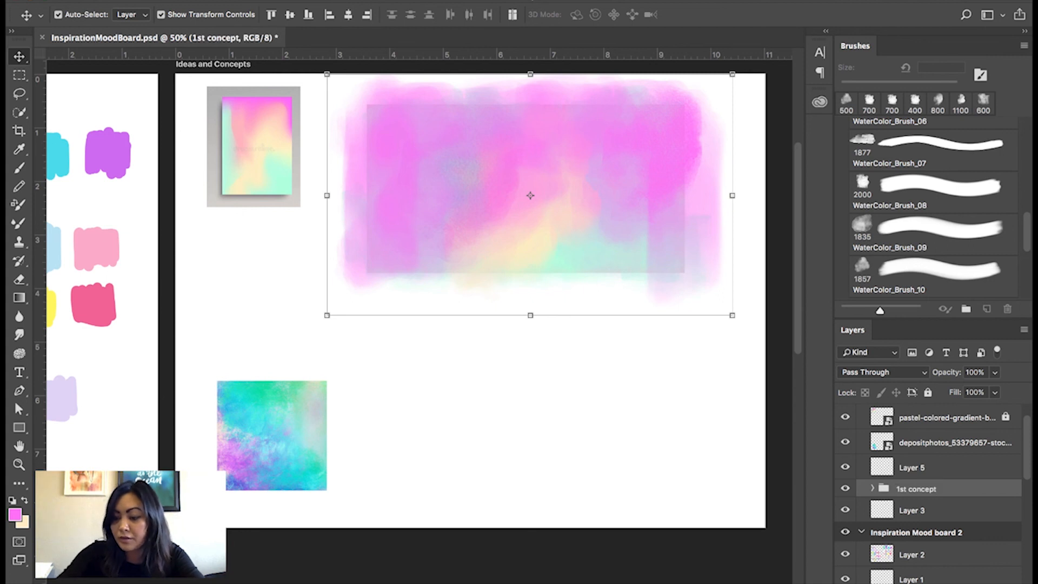
# Set up the Hard Round brush at 30 px with the default black foreground color and make Layer 5 active.
pyautogui.click(735, 356)
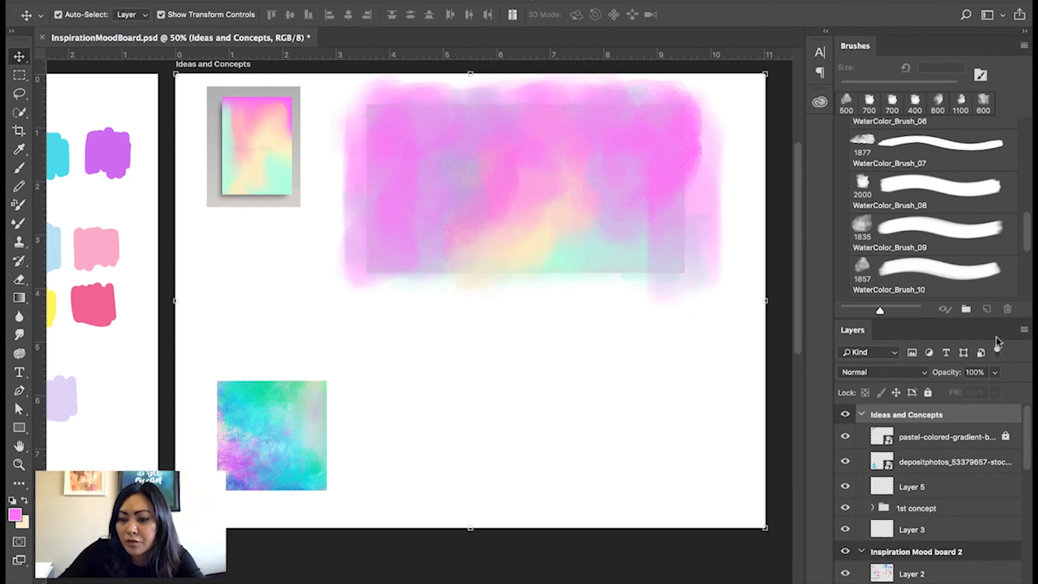
pyautogui.press('b')
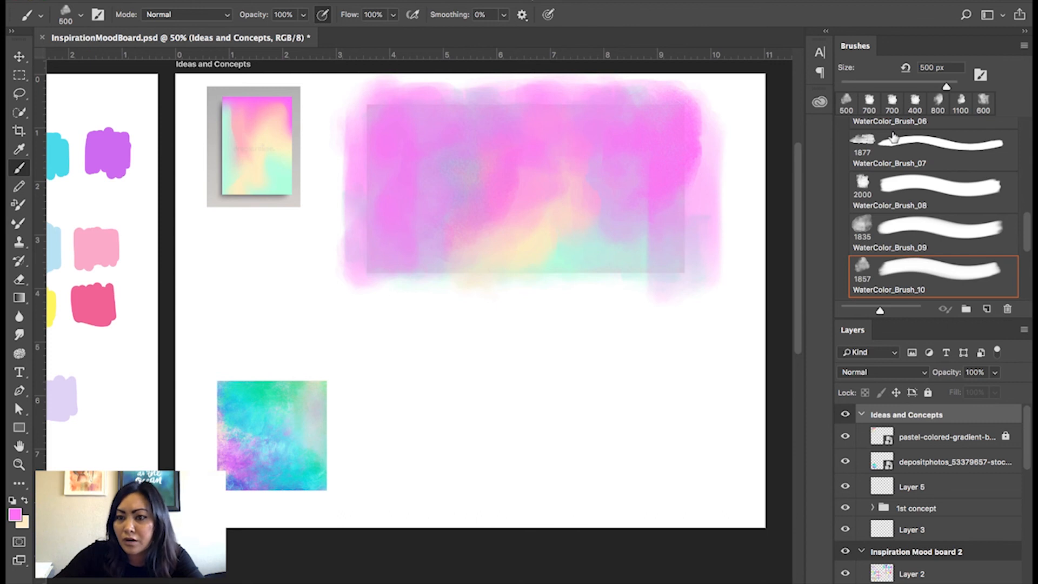
pyautogui.moveTo(1027, 231); pyautogui.dragTo(1030, 114)
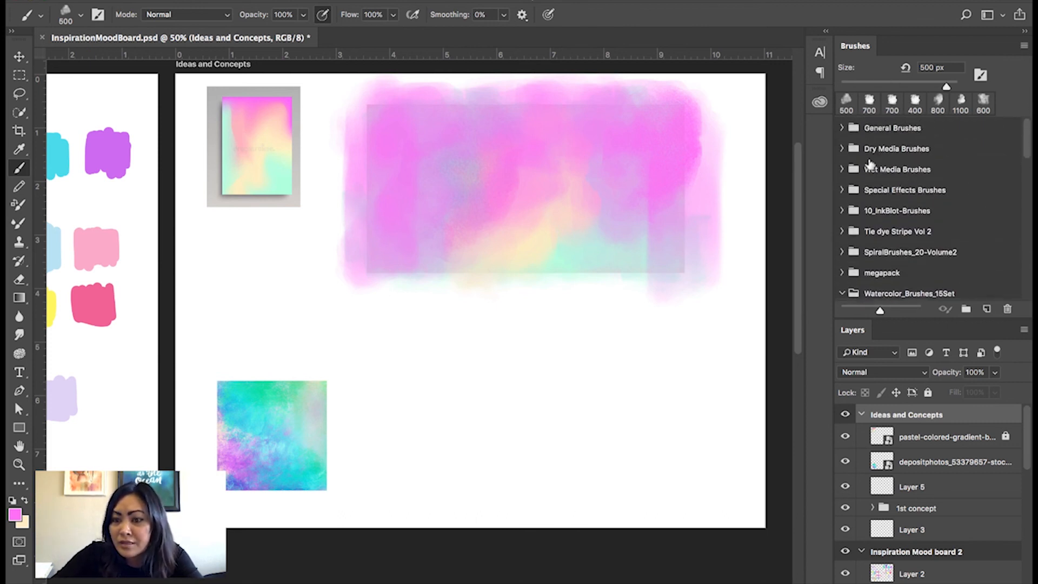
pyautogui.click(842, 128)
pyautogui.click(877, 202)
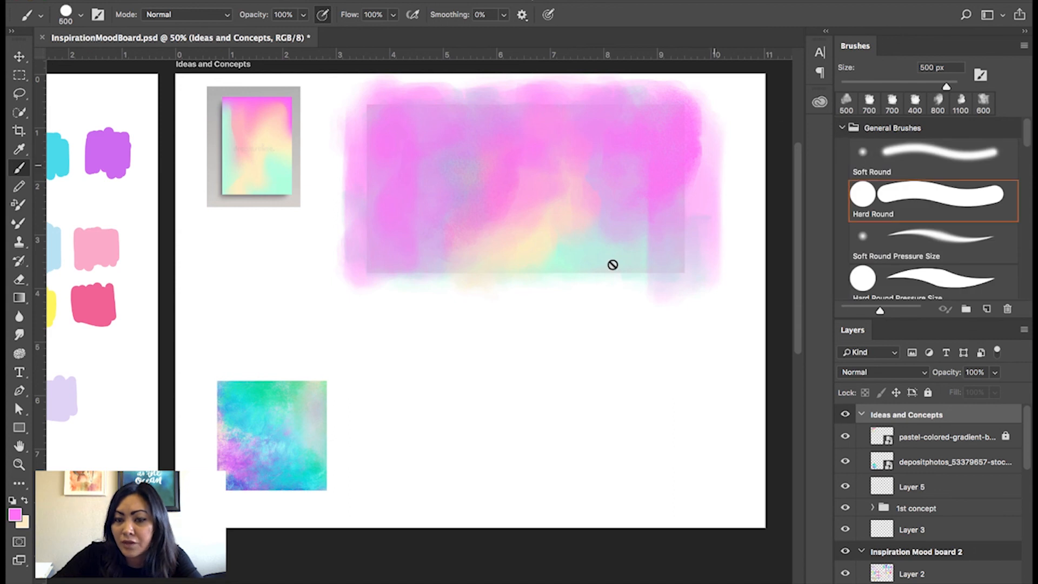
pyautogui.click(939, 493)
pyautogui.press('[')
pyautogui.press('[')
pyautogui.press('[')
pyautogui.press('[')
pyautogui.press('[')
pyautogui.press('[')
pyautogui.press('[')
pyautogui.press('[')
pyautogui.press('[')
pyautogui.press('[')
pyautogui.press('[')
pyautogui.press('[')
pyautogui.press('[')
pyautogui.press('[')
pyautogui.press('[')
pyautogui.press('d')
# Sketch a black rectangular thumbnail frame below the painted gradient, to the right of the turquoise reference image.
pyautogui.moveTo(372, 354); pyautogui.dragTo(371, 431)
pyautogui.moveTo(363, 342)
pyautogui.mouseDown()
pyautogui.moveTo(470, 342)
pyautogui.moveTo(502, 422)
pyautogui.mouseUp()
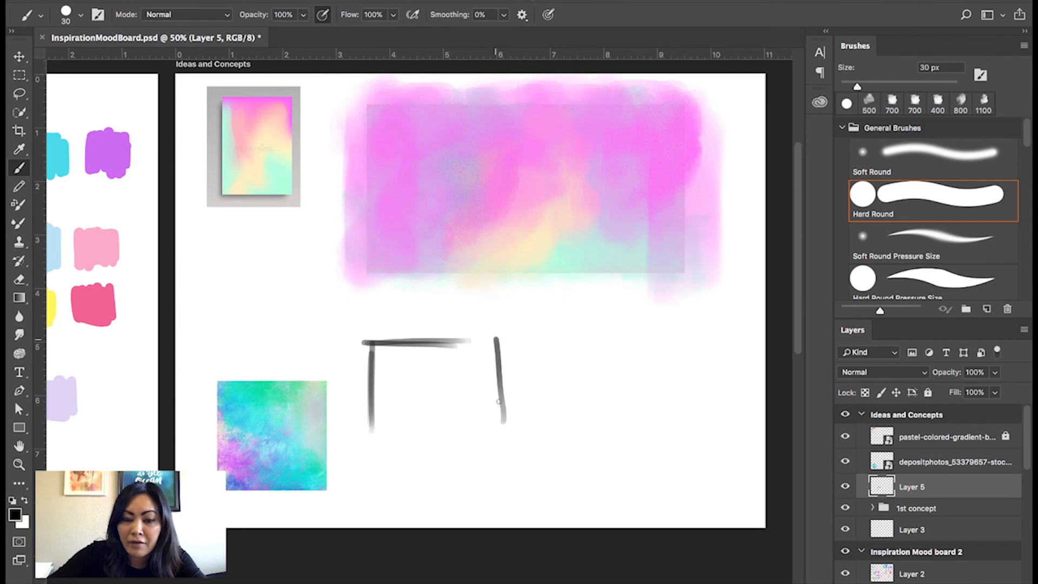
pyautogui.moveTo(500, 336); pyautogui.dragTo(503, 427)
pyautogui.moveTo(370, 426); pyautogui.dragTo(503, 424)
pyautogui.moveTo(434, 340); pyautogui.dragTo(486, 340)
pyautogui.moveTo(496, 379)
pyautogui.mouseDown()
pyautogui.moveTo(487, 384)
pyautogui.moveTo(510, 378)
pyautogui.mouseUp()
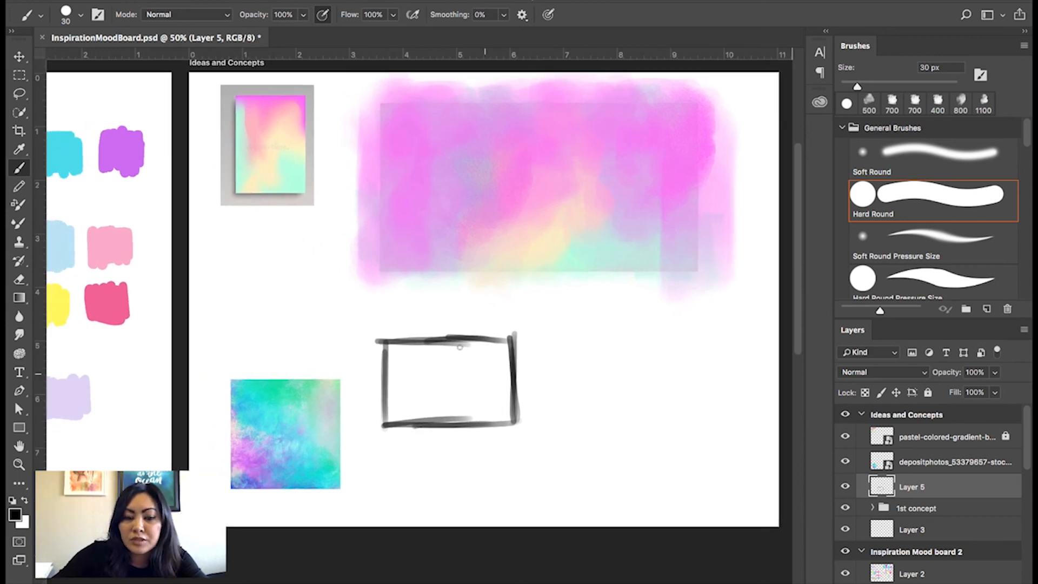
# Sketch a simple figure with a round head and two long body lines inside the frame, crossed by a horizon line.
pyautogui.moveTo(457, 352); pyautogui.dragTo(443, 428)
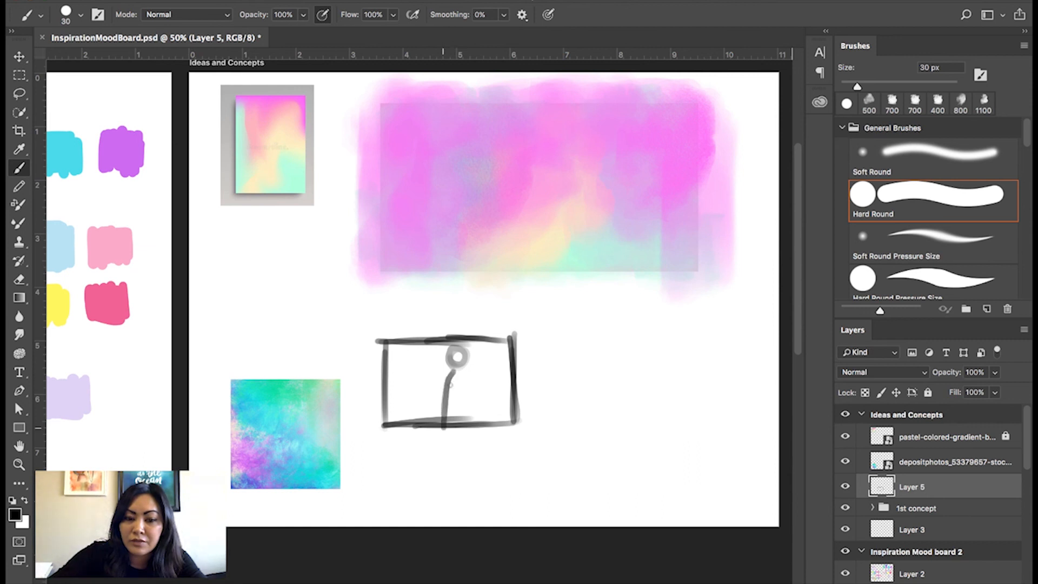
pyautogui.moveTo(461, 366); pyautogui.dragTo(469, 427)
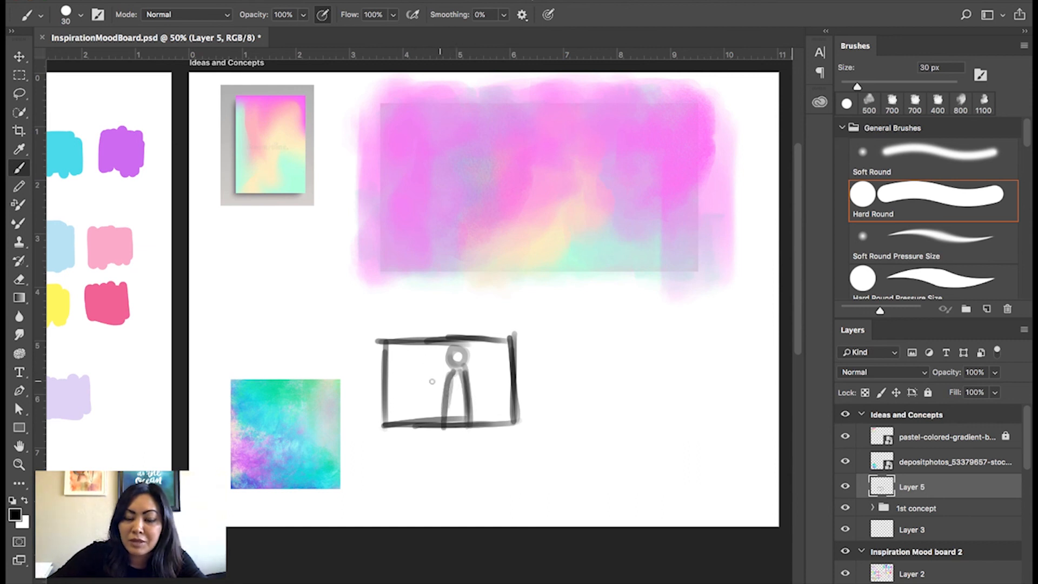
pyautogui.moveTo(448, 380)
pyautogui.mouseDown()
pyautogui.moveTo(381, 381)
pyautogui.moveTo(539, 372)
pyautogui.moveTo(563, 413)
pyautogui.mouseUp()
# Sketch a second rectangular thumbnail frame beside the first, with a jagged slope and a flat-based mound inside.
pyautogui.moveTo(559, 339)
pyautogui.mouseDown()
pyautogui.moveTo(657, 339)
pyautogui.moveTo(670, 406)
pyautogui.mouseUp()
pyautogui.moveTo(673, 335)
pyautogui.mouseDown()
pyautogui.moveTo(674, 421)
pyautogui.moveTo(559, 415)
pyautogui.mouseUp()
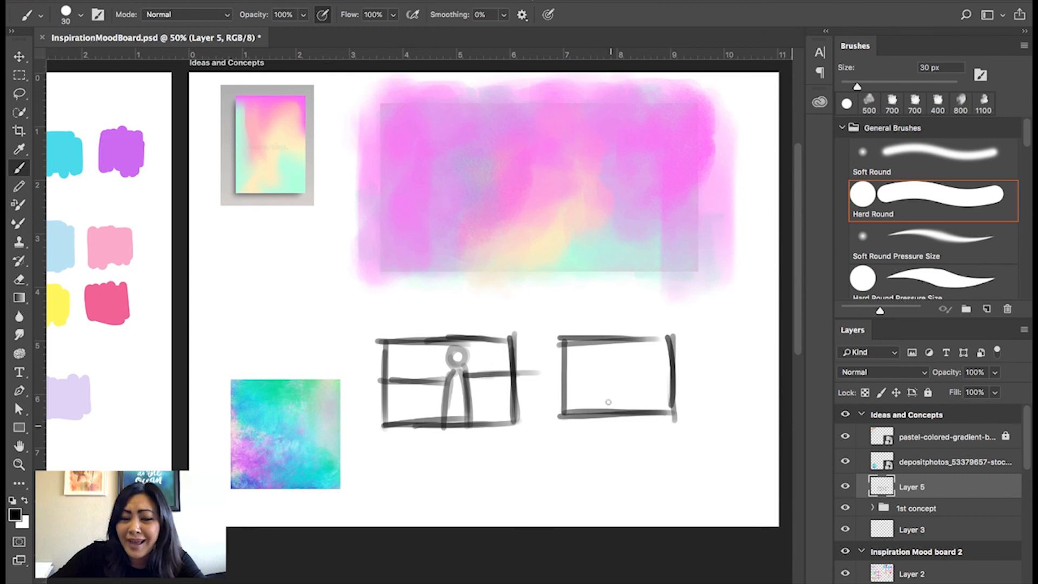
pyautogui.moveTo(566, 365)
pyautogui.mouseDown()
pyautogui.moveTo(576, 356)
pyautogui.moveTo(627, 417)
pyautogui.mouseUp()
pyautogui.moveTo(599, 378)
pyautogui.mouseDown()
pyautogui.moveTo(667, 380)
pyautogui.moveTo(602, 381)
pyautogui.moveTo(655, 363)
pyautogui.moveTo(649, 369)
pyautogui.mouseUp()
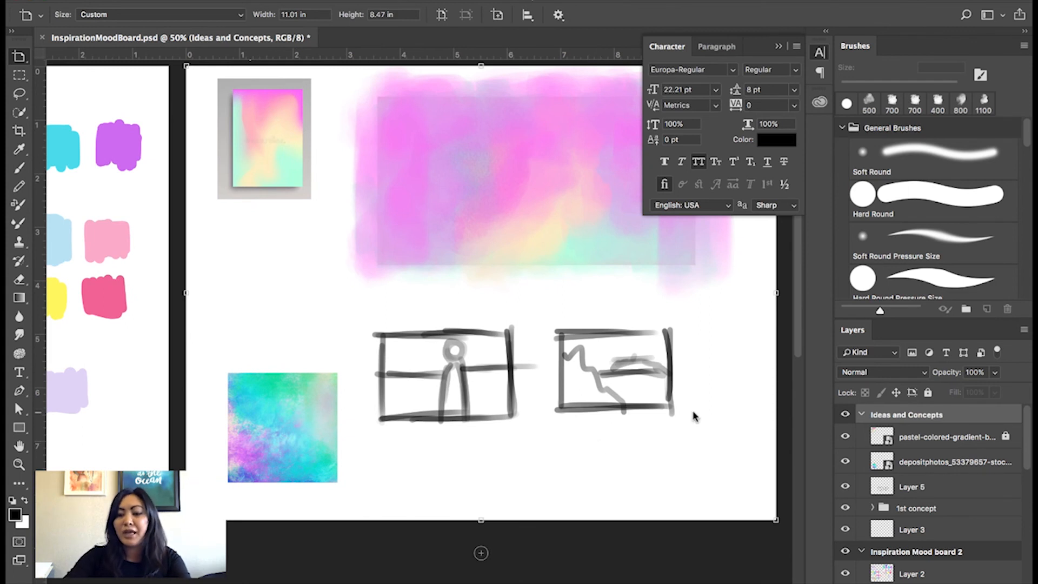
# Add an empty artboard of the same size to the right of Ideas and Concepts.
pyautogui.click(748, 440)
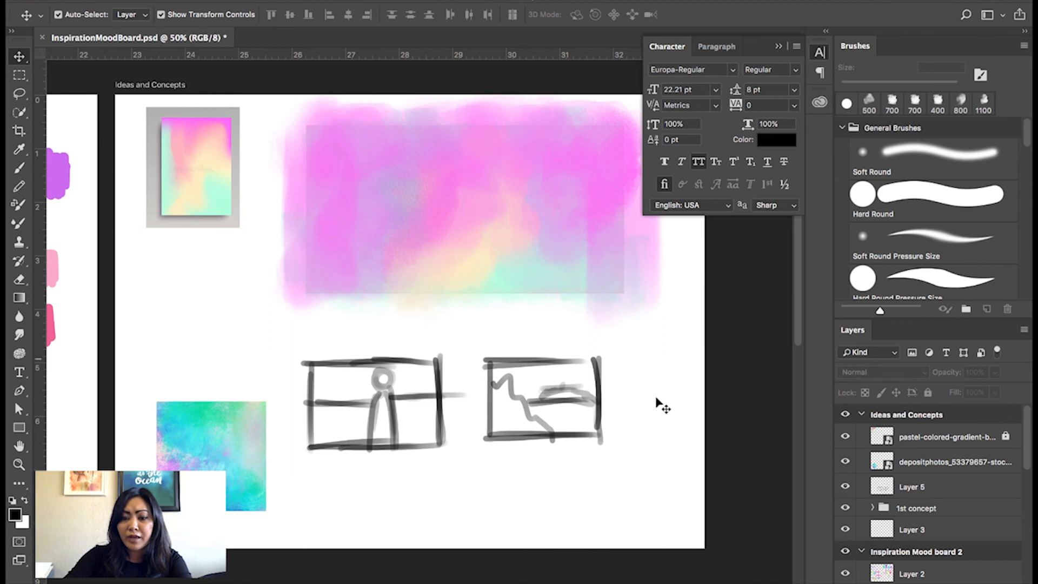
pyautogui.click(659, 405)
pyautogui.hotkey('shift', 'v')
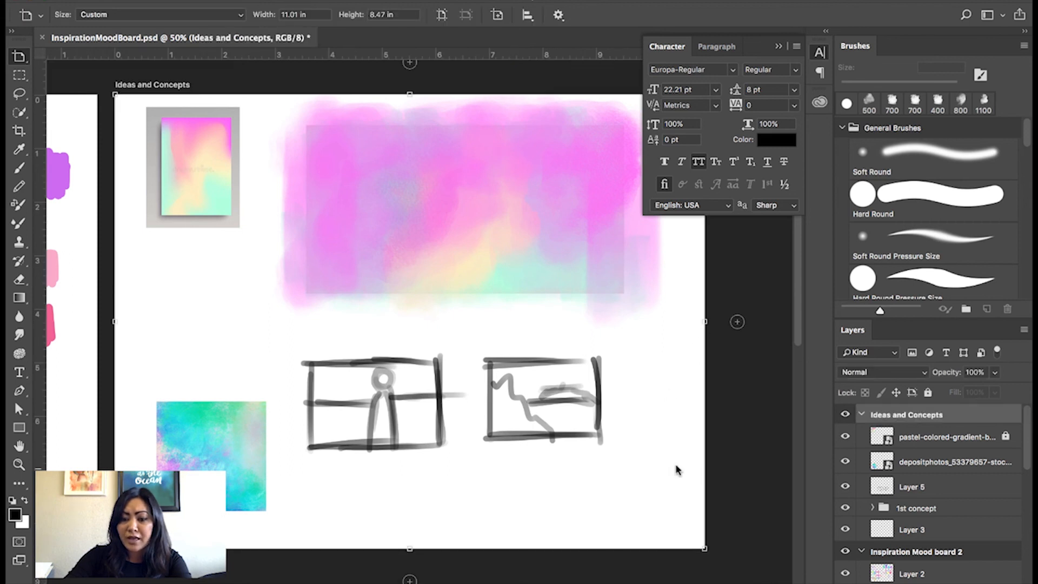
pyautogui.click(738, 323)
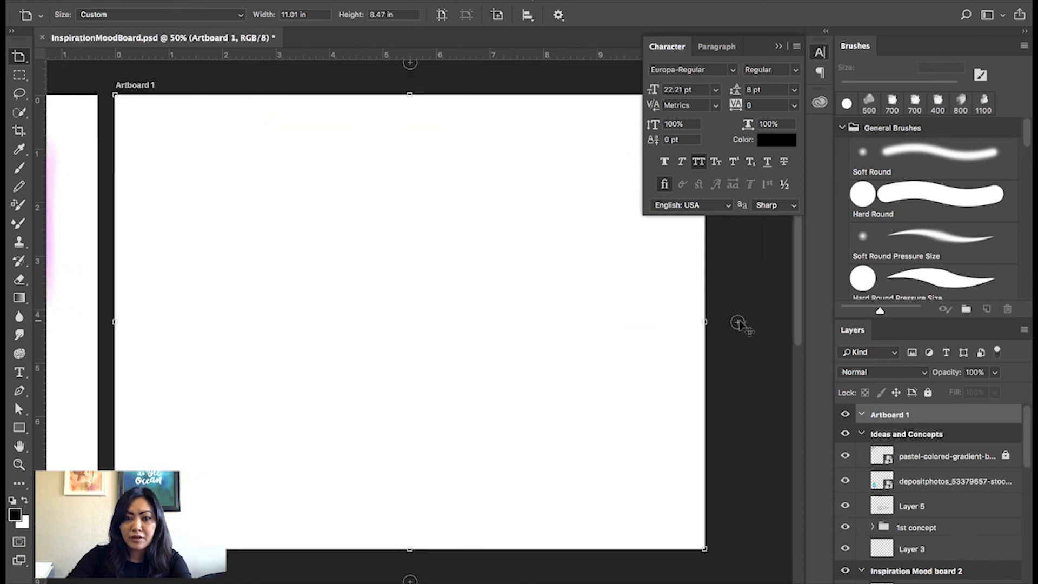
# Look over the row of artboards, from the mood boards to Ideas and Concepts and the empty artboard.
pyautogui.press('super+minus')
pyautogui.press('super+minus')
pyautogui.press('super+minus')
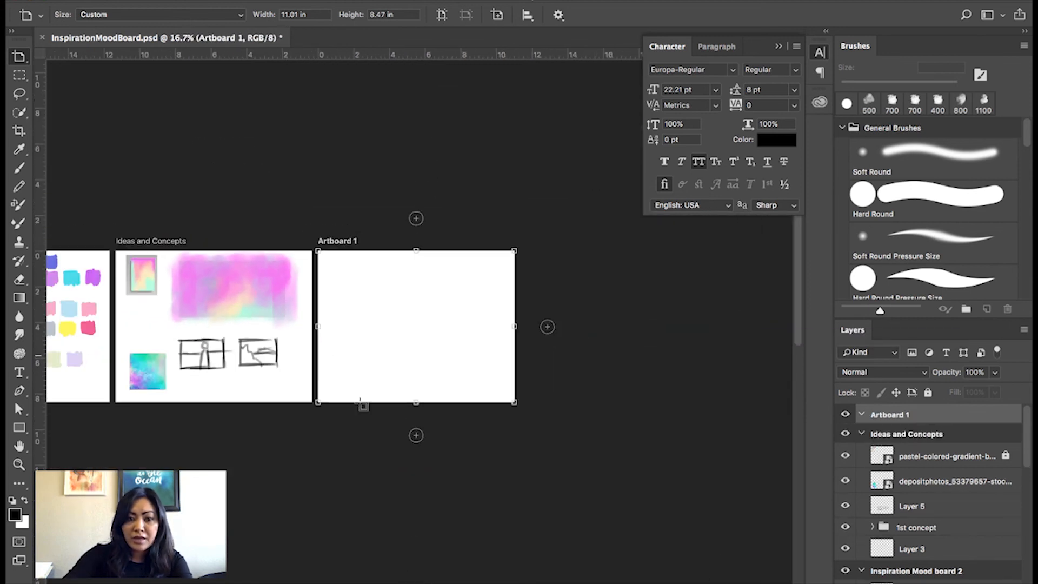
pyautogui.hscroll(-10, 298, 344)
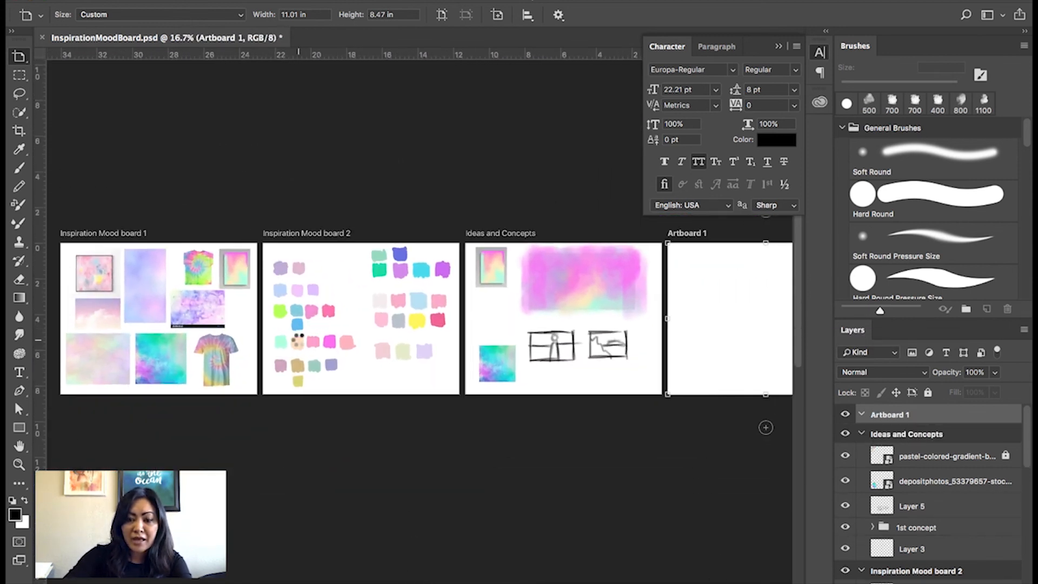
pyautogui.press('super+minus')
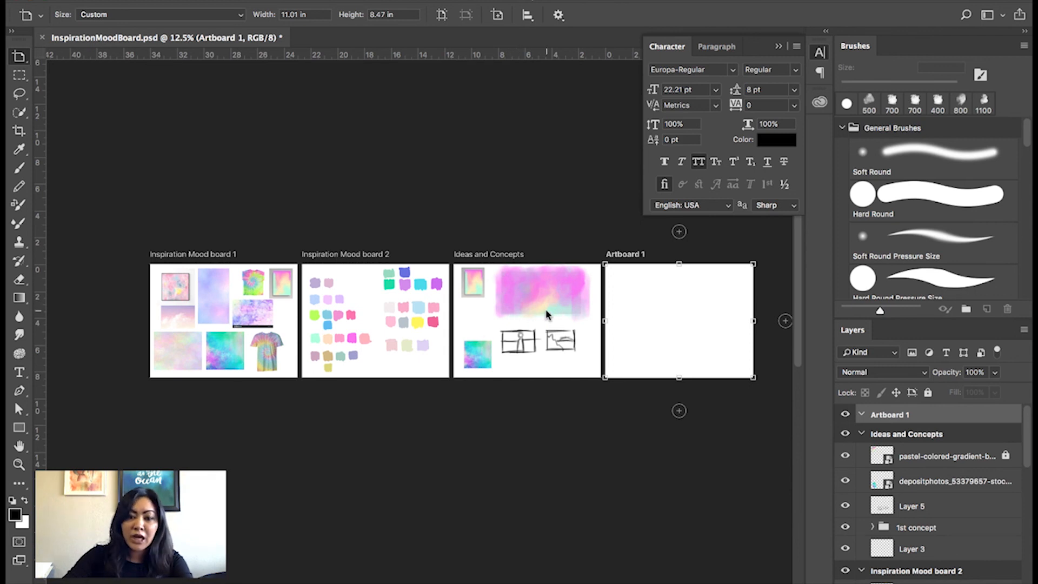
pyautogui.hscroll(3, 648, 343)
pyautogui.scroll(1, 649, 343)
pyautogui.press('super+equal')
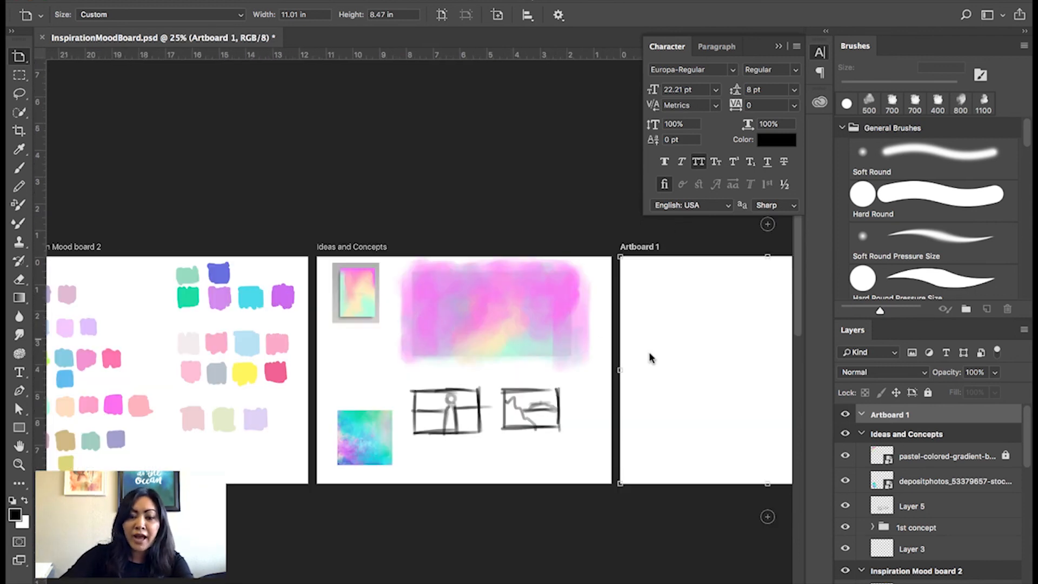
pyautogui.hscroll(4, 648, 351)
pyautogui.scroll(-1, 649, 351)
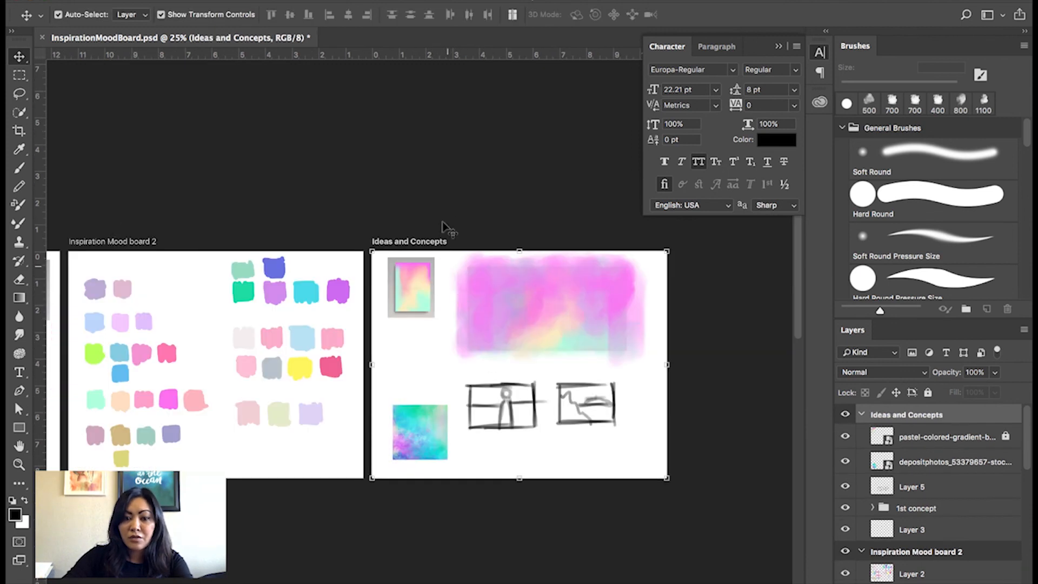
# Remove the empty Artboard 1 and bring the mood boards and the Ideas and Concepts artboard into view together.
pyautogui.click(442, 200)
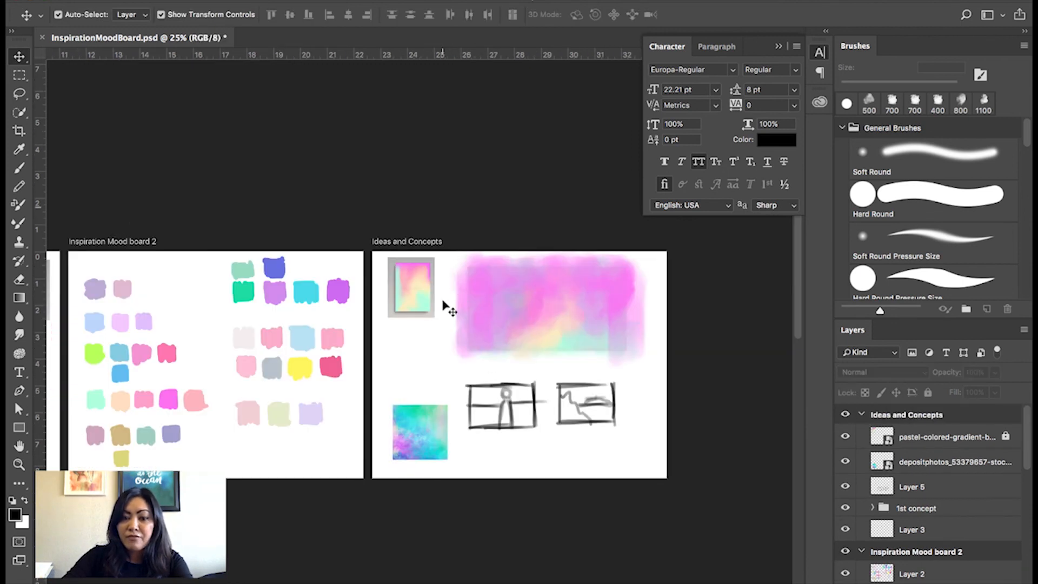
pyautogui.hscroll(-5, 443, 301)
pyautogui.scroll(-1, 443, 301)
pyautogui.press('super+minus')
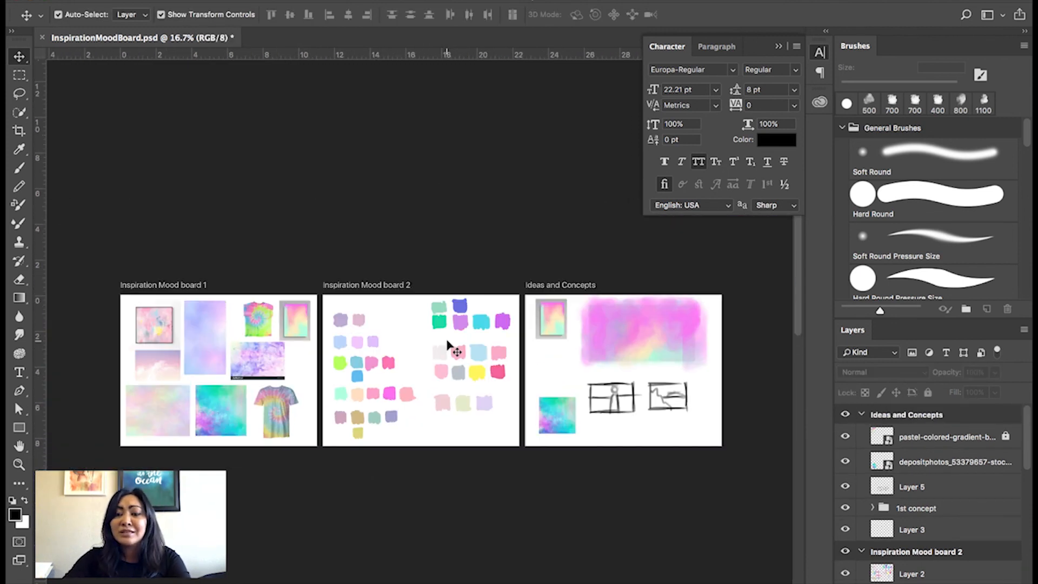